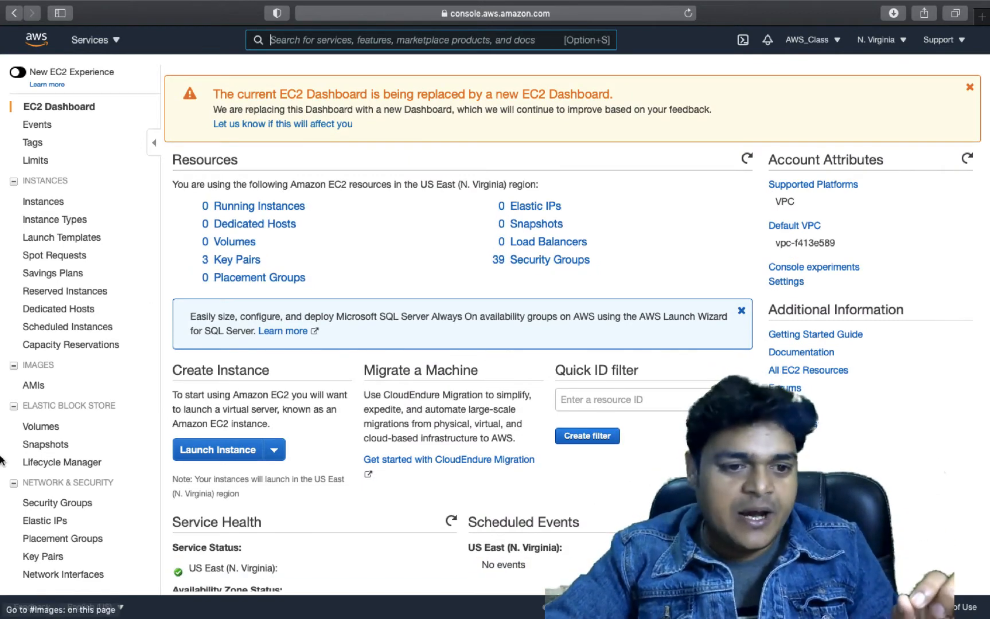
Go to Auto Scaling Groups from the EC2 sidebar
scroll(46, 326, down, 1)
mouse_move(2, 367)
scroll(118, 436, up, 2)
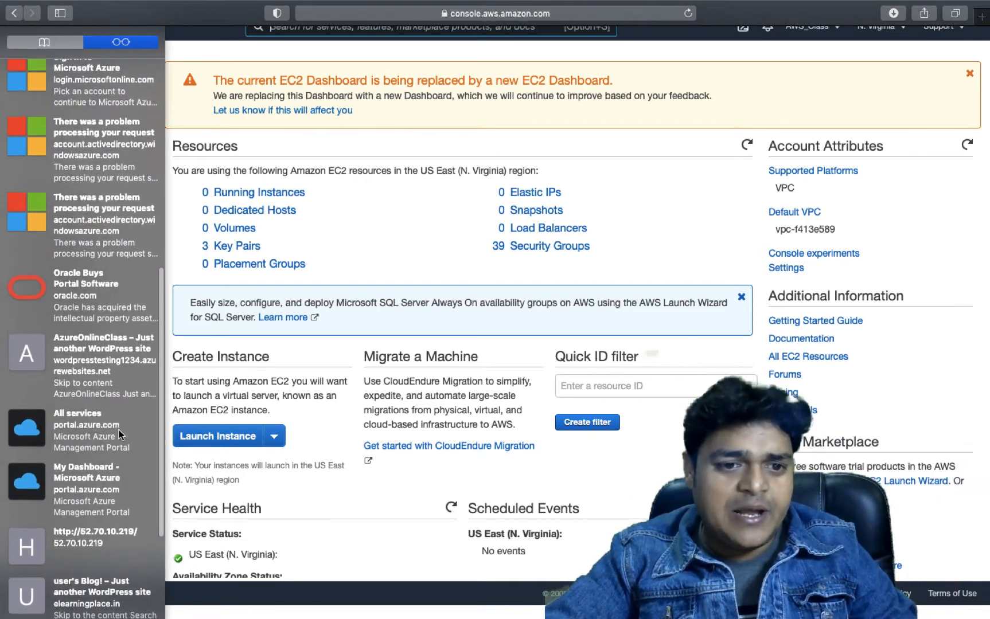
scroll(99, 493, down, 3)
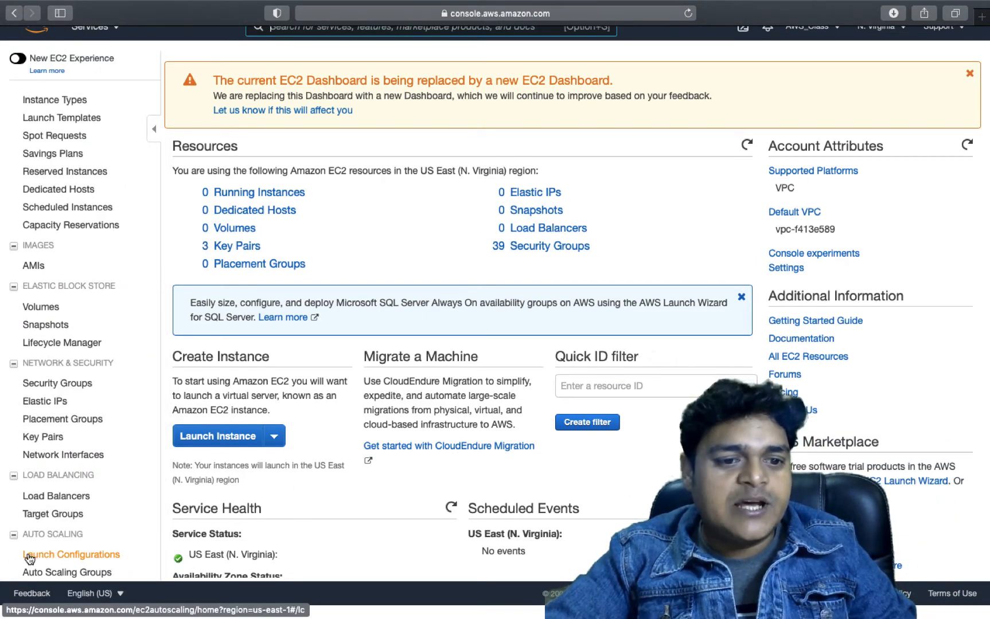
click(76, 573)
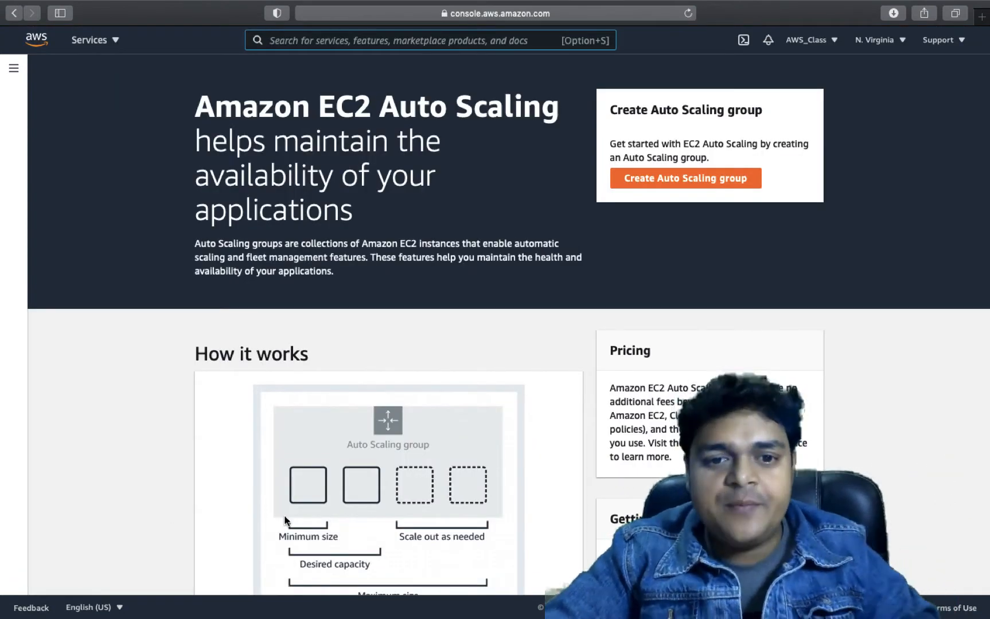
Look over the Auto Scaling intro page and start a new Auto Scaling group
scroll(451, 484, down, 3)
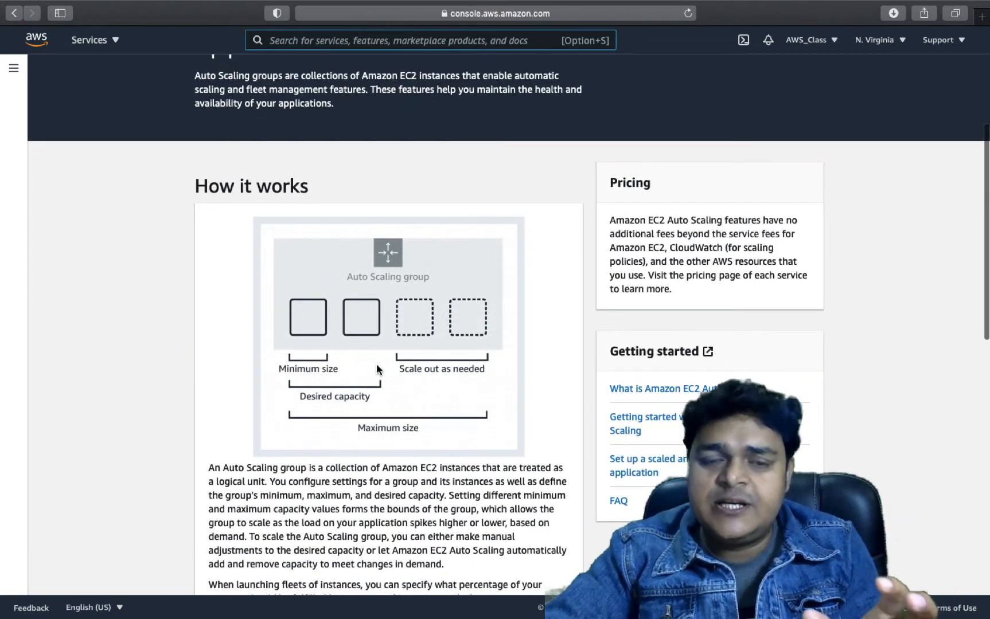
scroll(377, 368, down, 9)
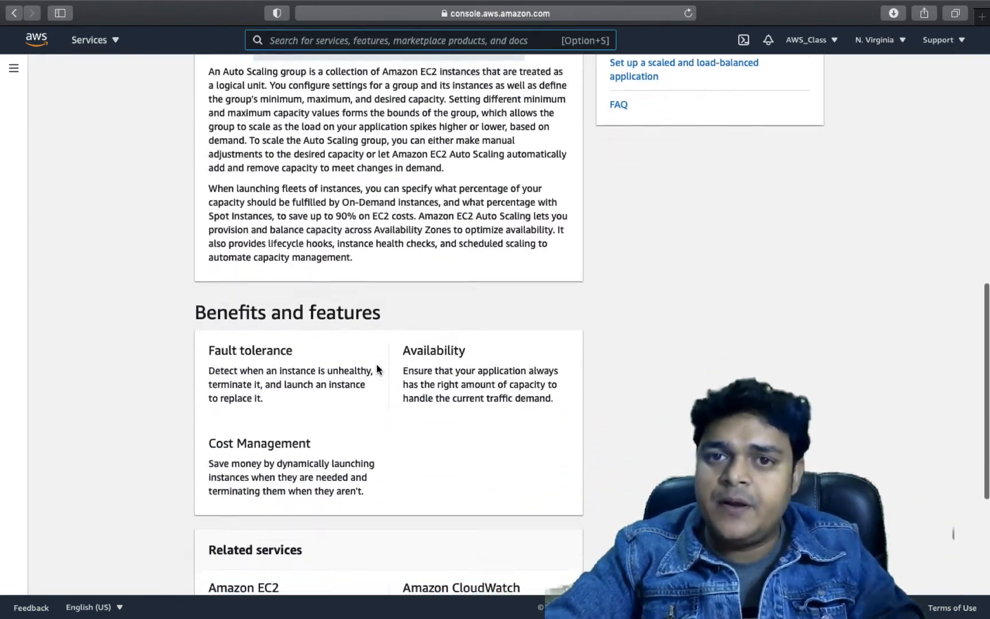
scroll(377, 369, up, 14)
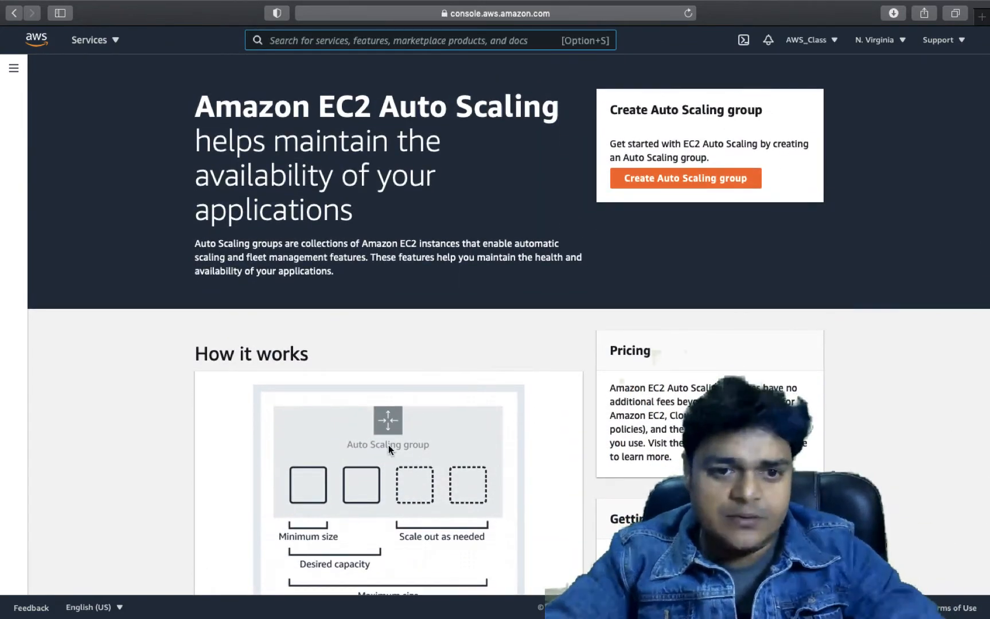
scroll(388, 449, down, 1)
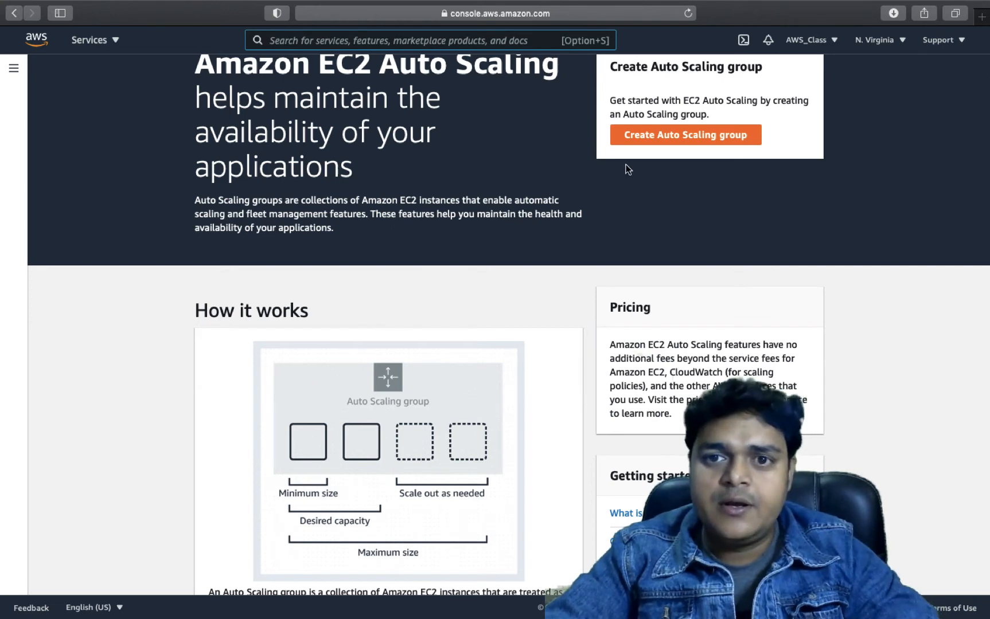
click(659, 137)
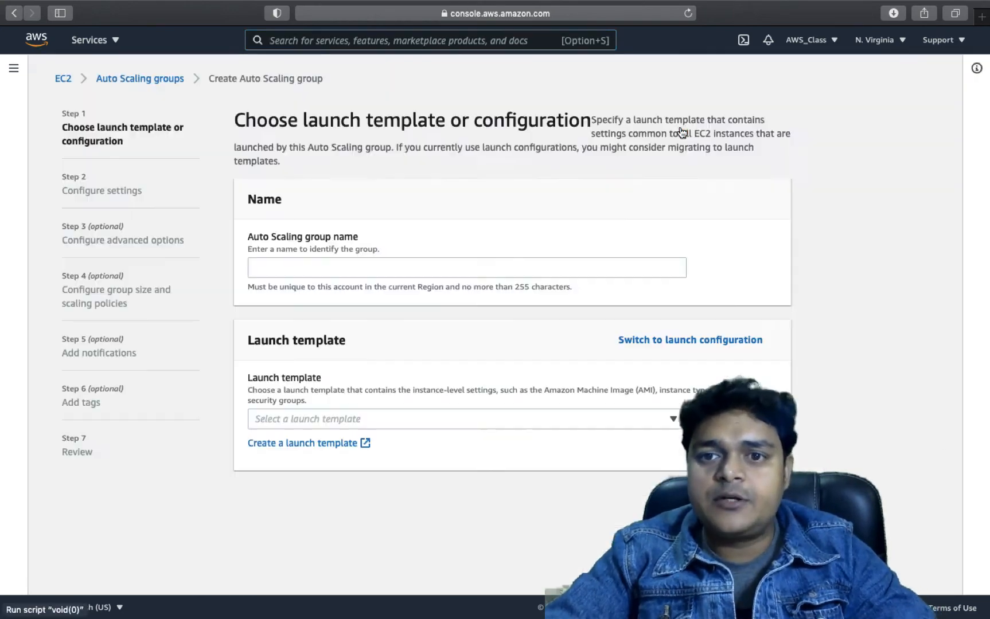
Name the group scaling-gap and, finding no launch templates, start creating one in a new tab
click(316, 267)
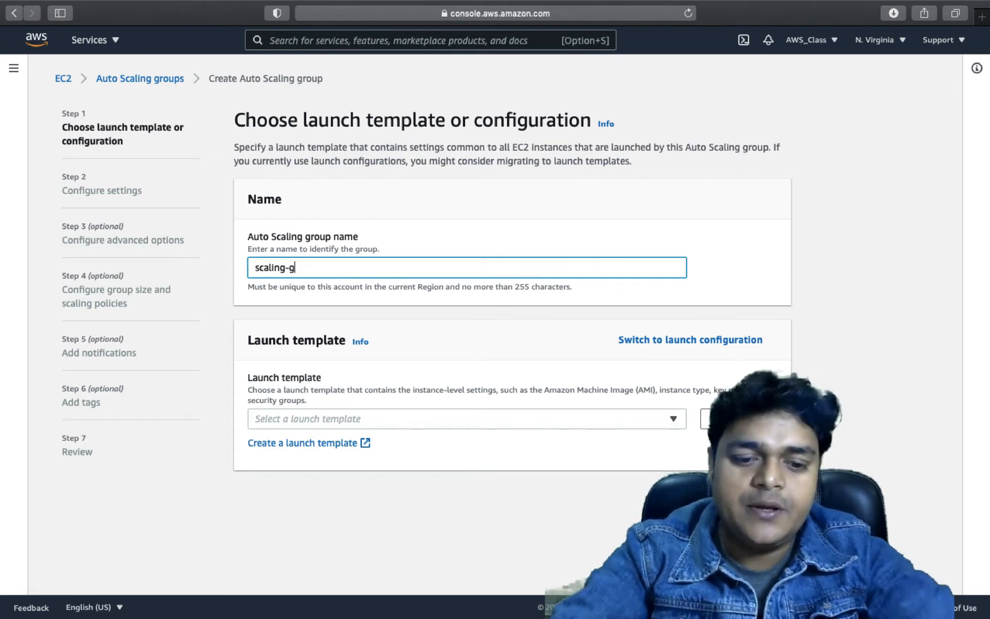
click(402, 308)
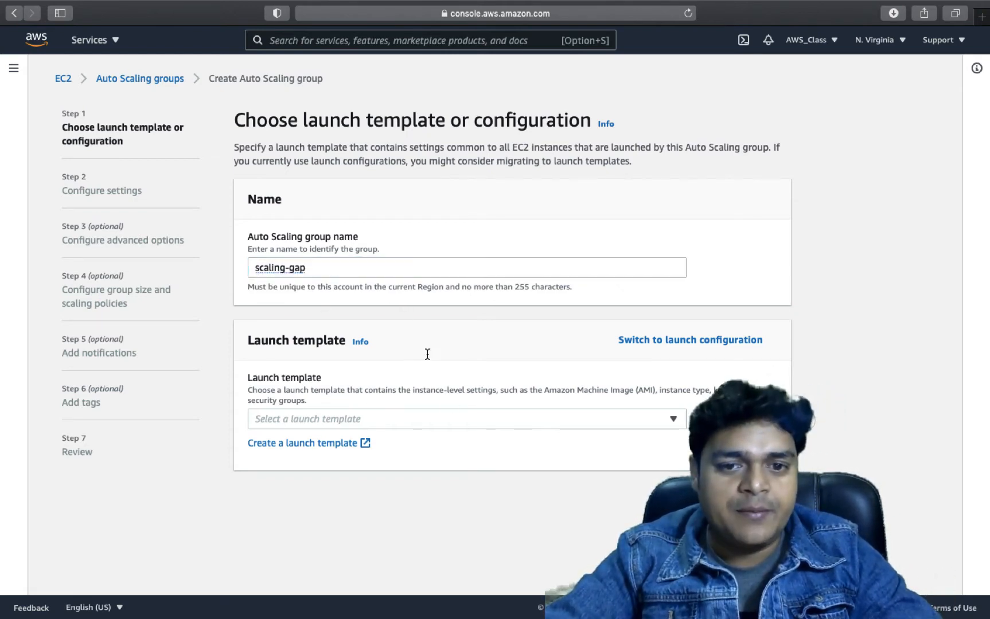
click(338, 418)
click(366, 484)
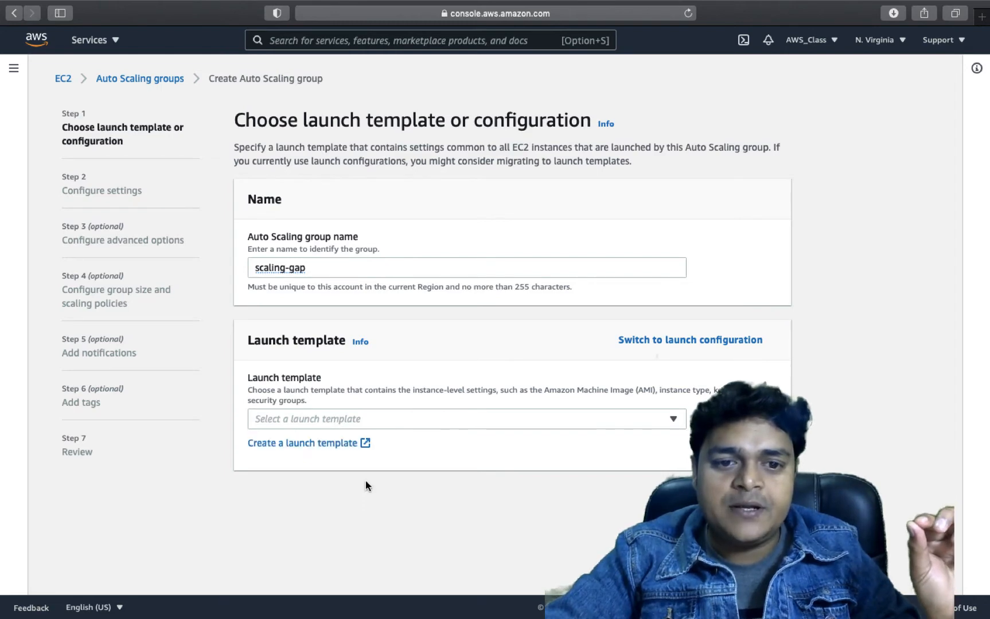
click(292, 443)
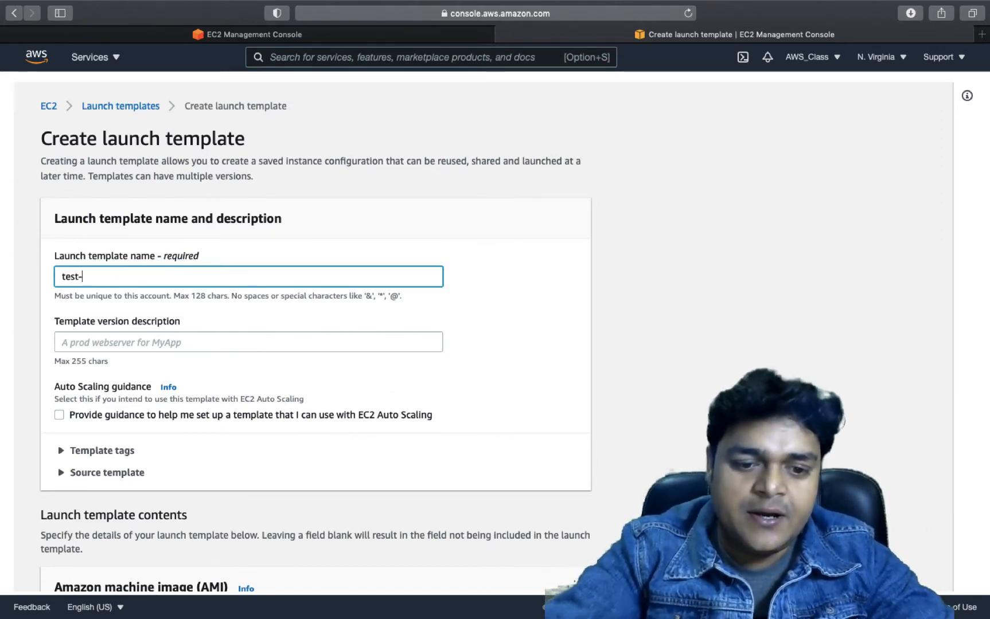
Name the launch template test-temp, leave the version description empty, and enable Auto Scaling guidance
text(emp)
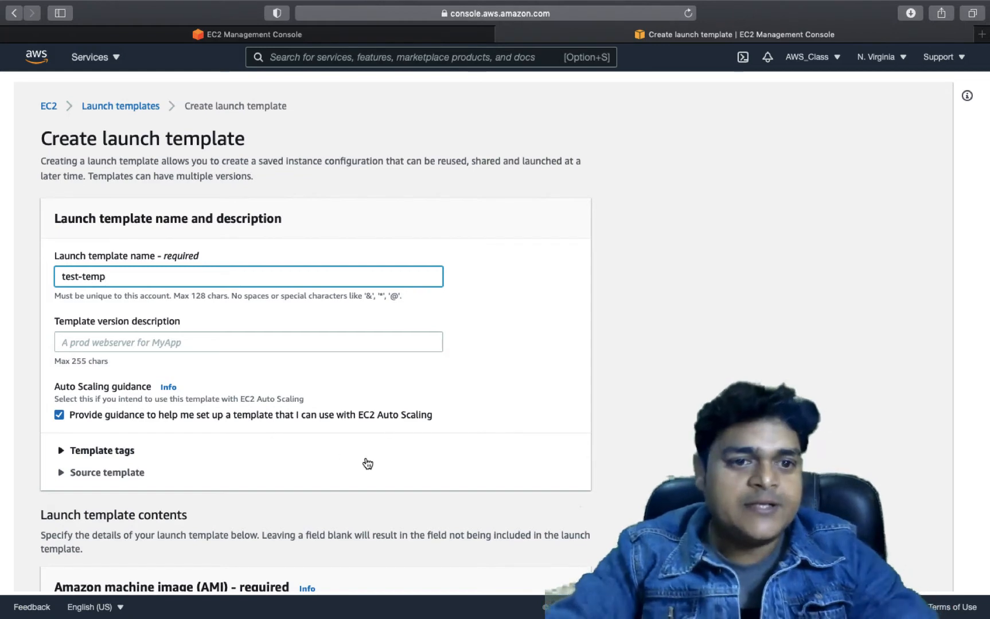
click(188, 344)
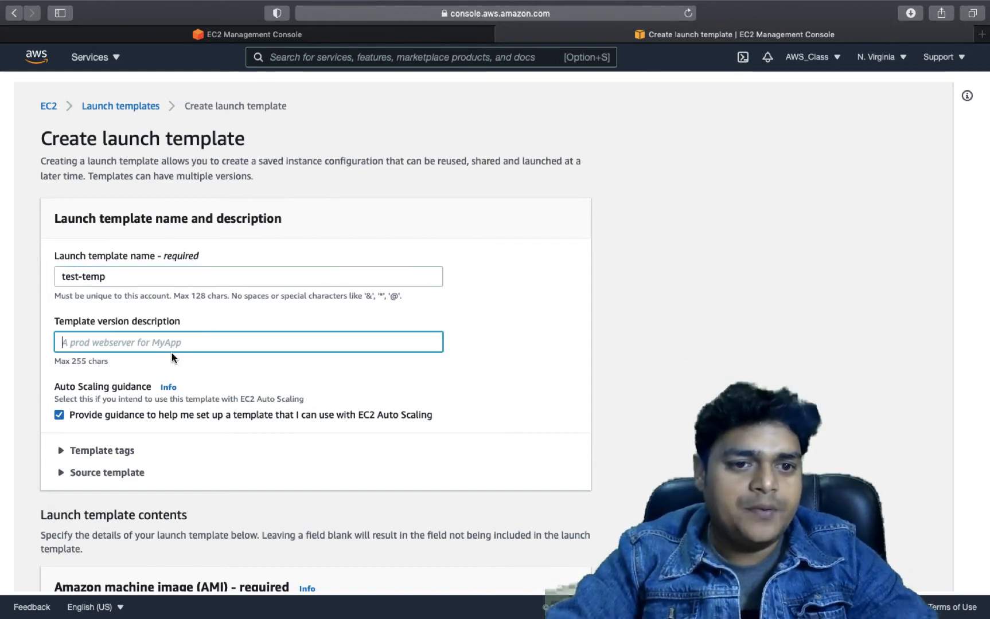
click(171, 353)
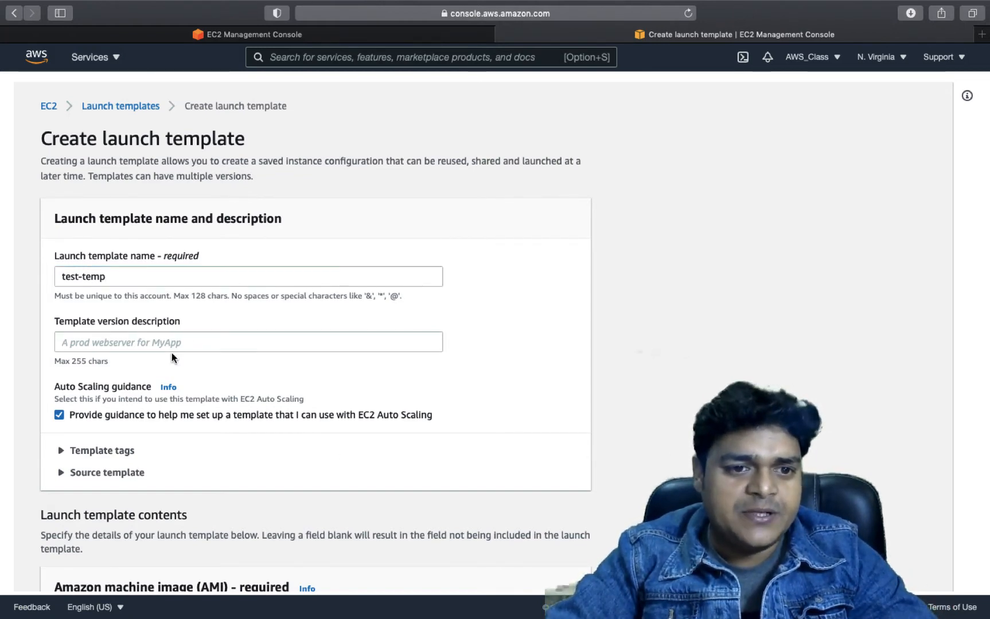
scroll(155, 356, down, 5)
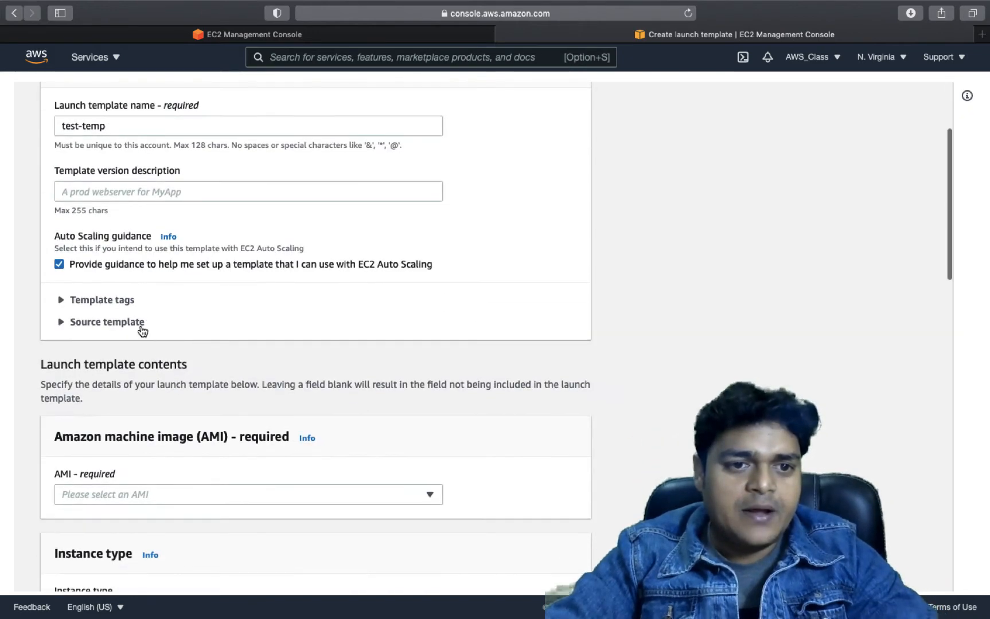
scroll(141, 494, down, 9)
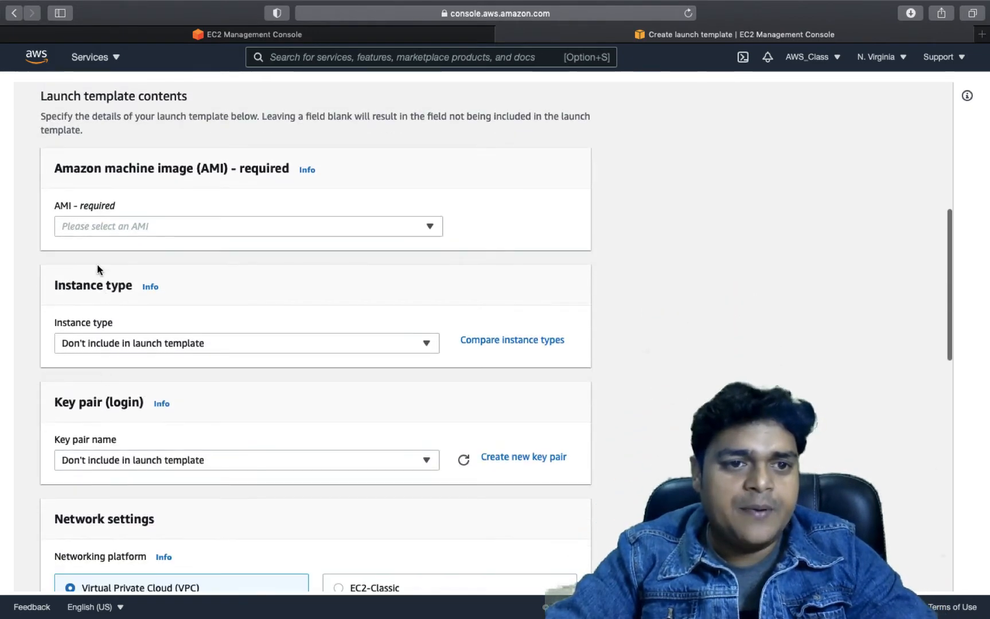
Select Microsoft Windows Server 2019 Base as the template's AMI
click(123, 228)
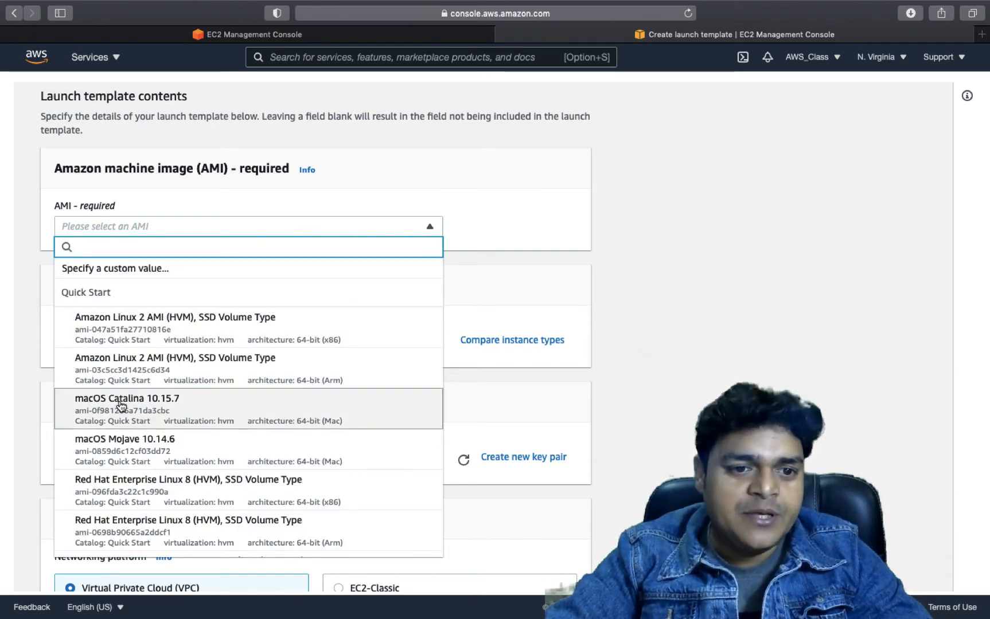
scroll(117, 407, down, 4)
scroll(121, 406, down, 8)
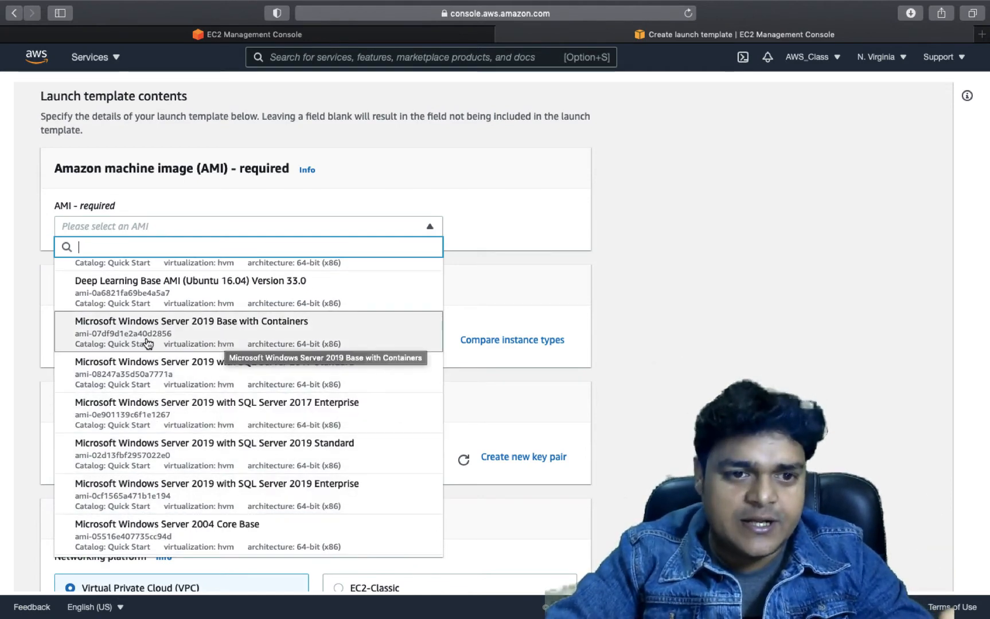
scroll(219, 342, up, 5)
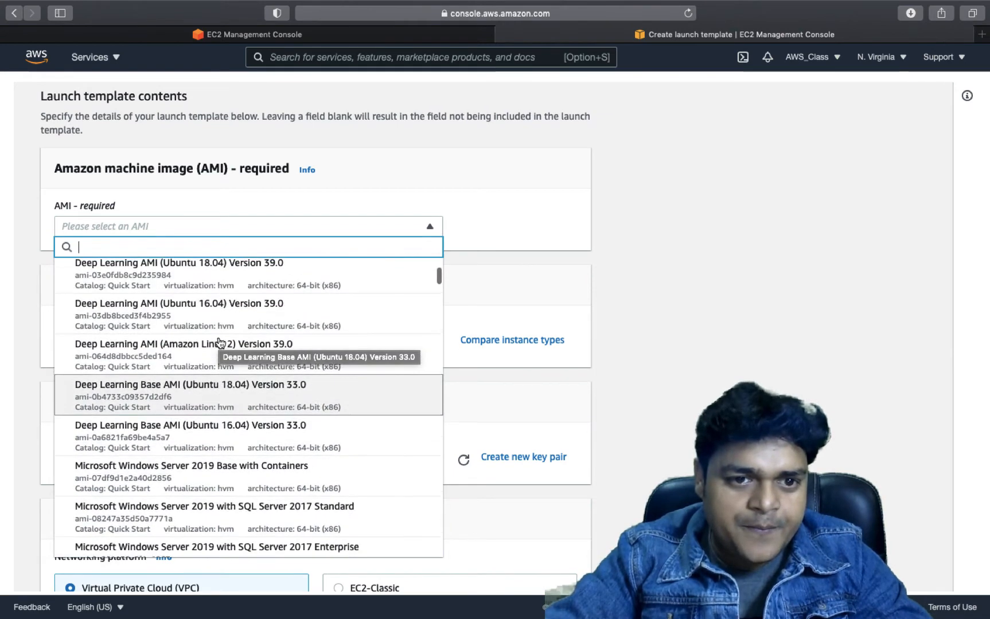
scroll(219, 343, up, 3)
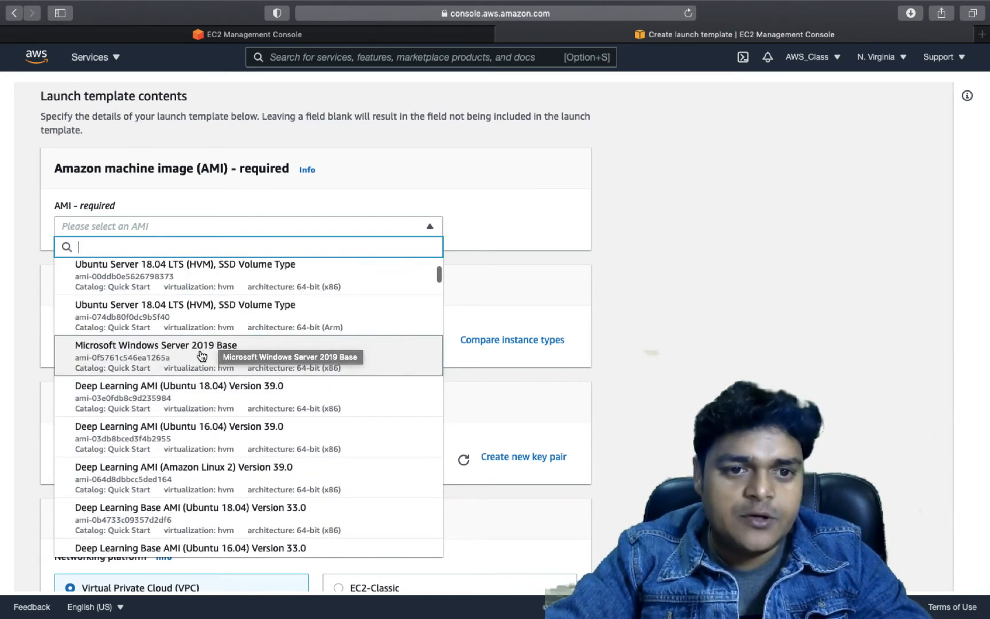
click(207, 354)
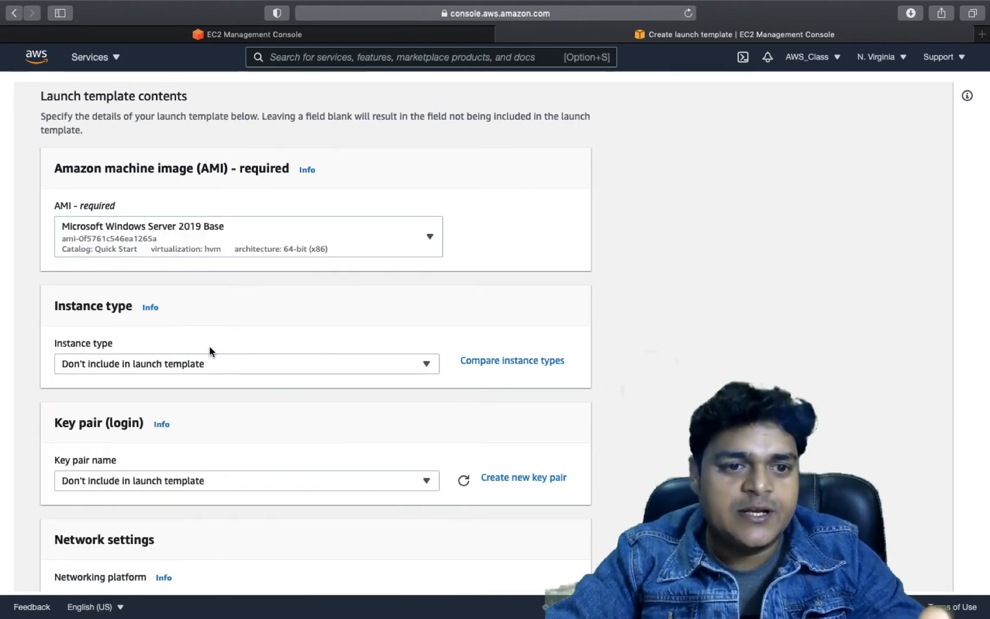
Set the instance type to t2.small and begin creating a new key pair
scroll(172, 367, down, 2)
click(223, 310)
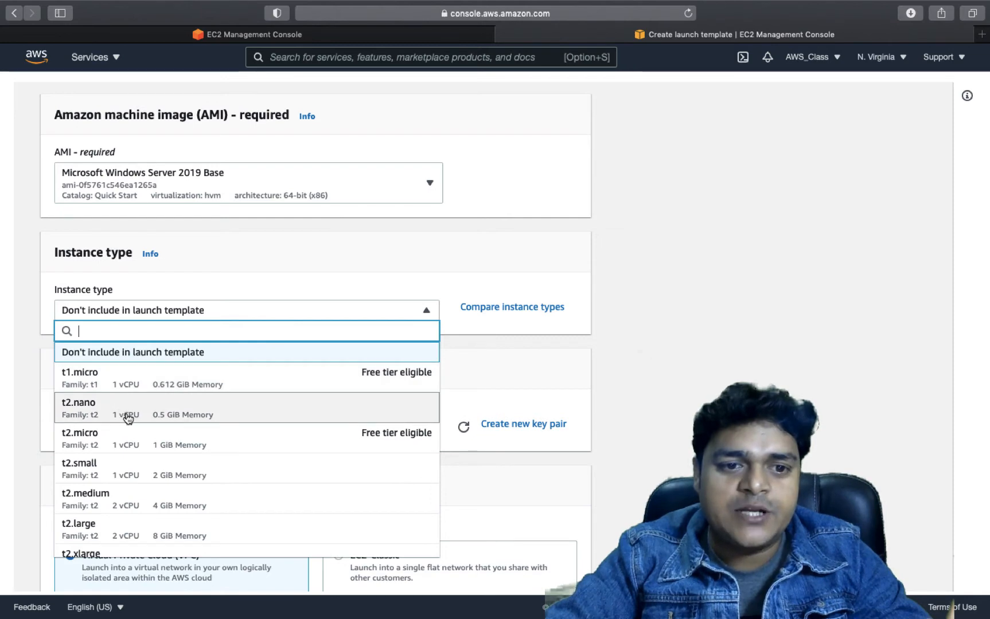
click(146, 477)
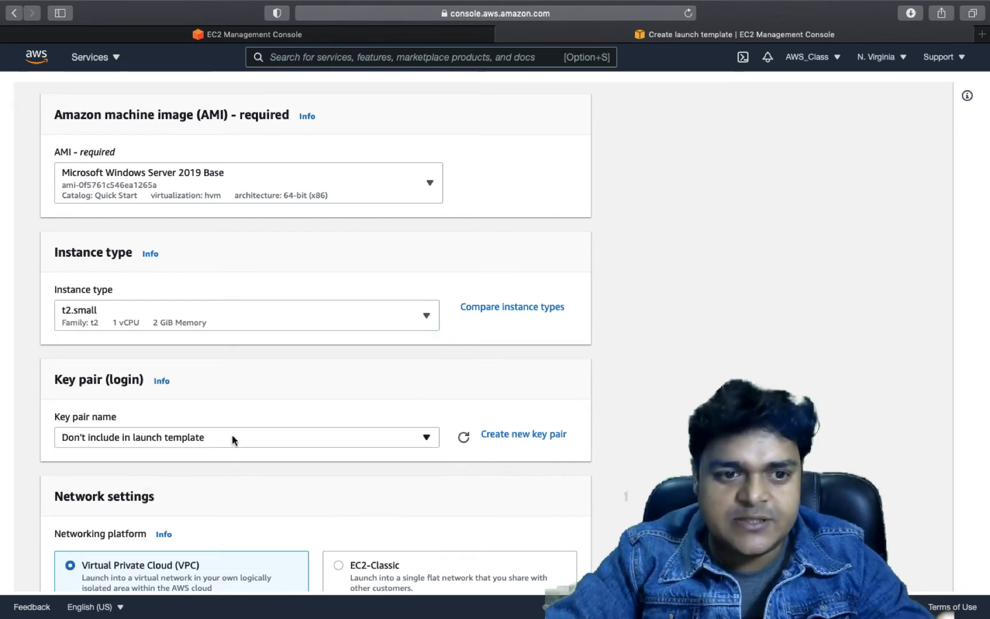
scroll(232, 439, down, 3)
click(218, 335)
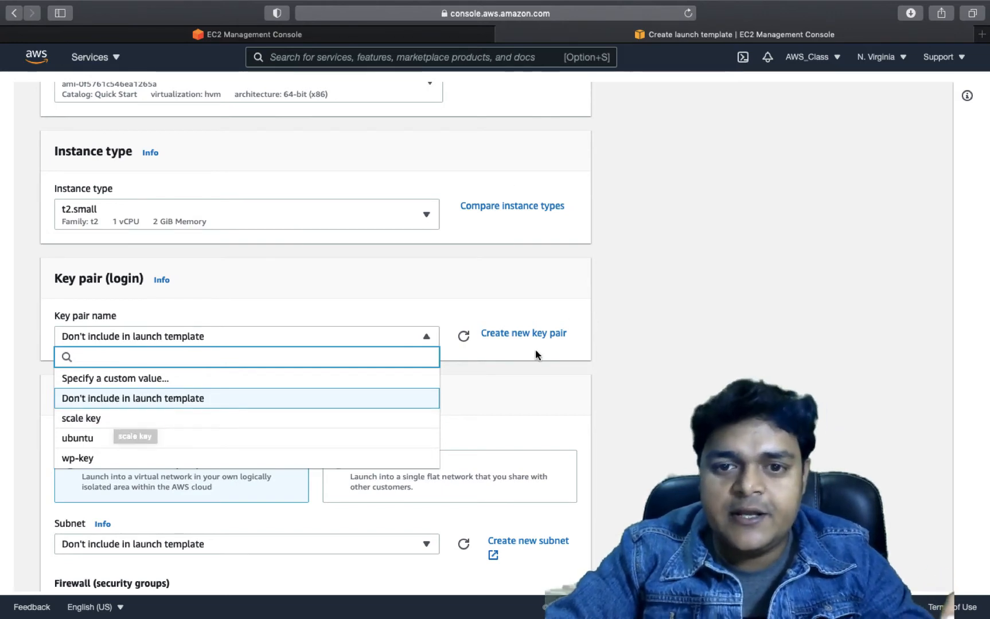
click(523, 335)
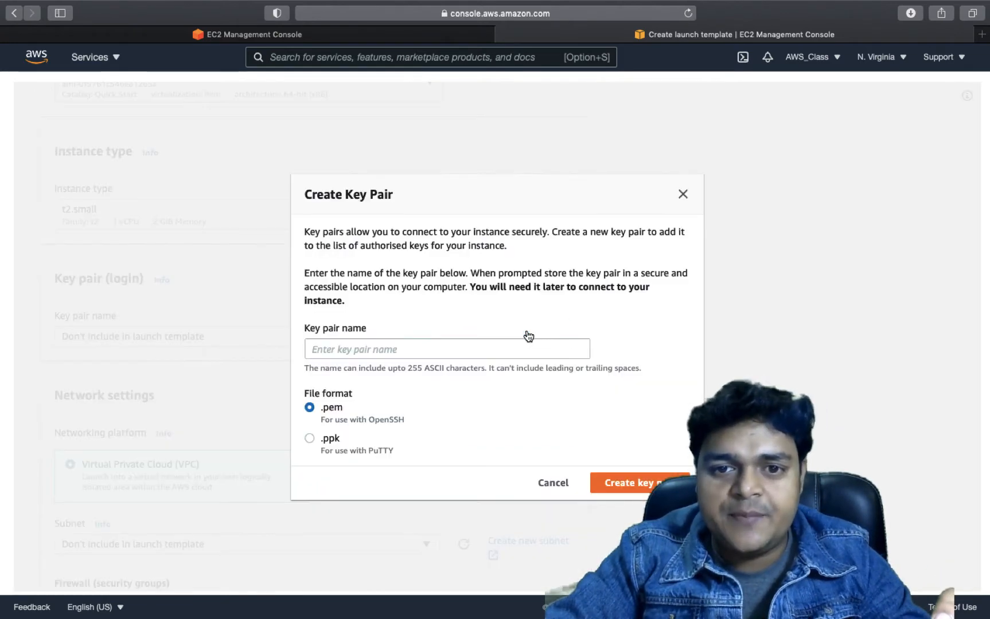
Create a .pem key pair named test-scale for the template
click(441, 348)
text(test)
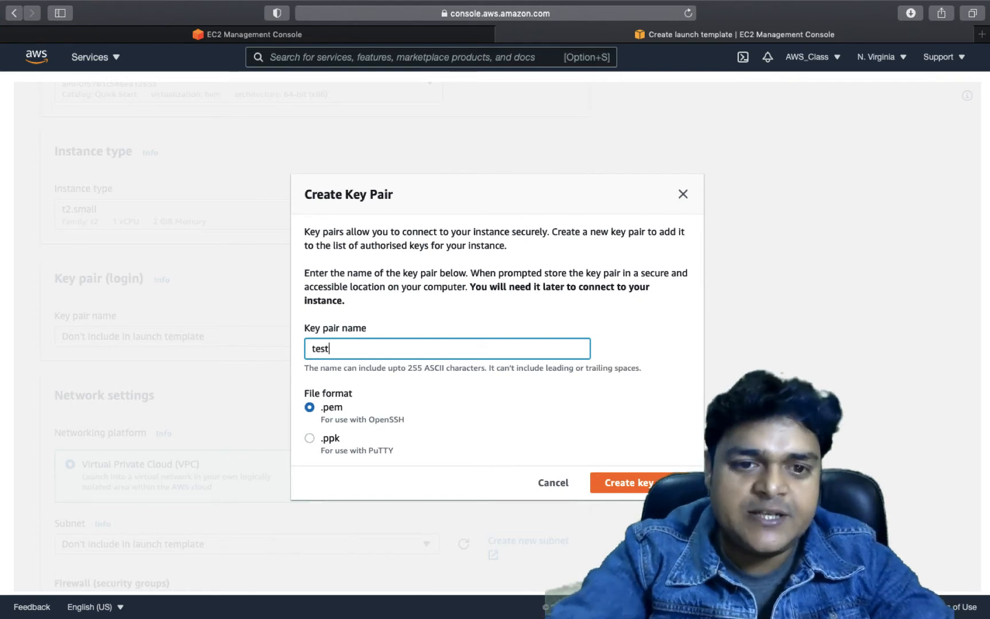
text(-scale)
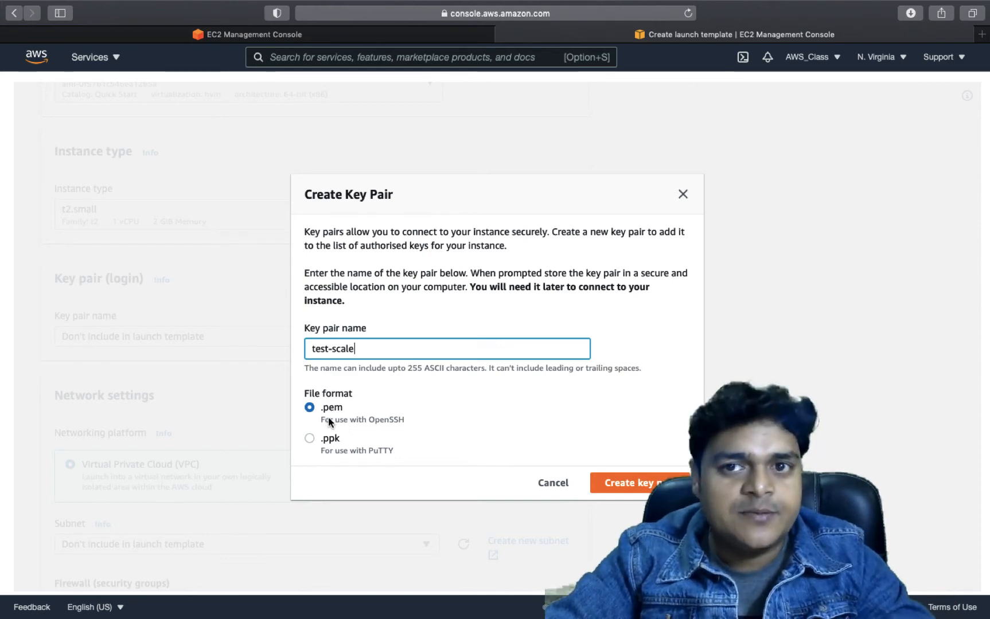
click(640, 479)
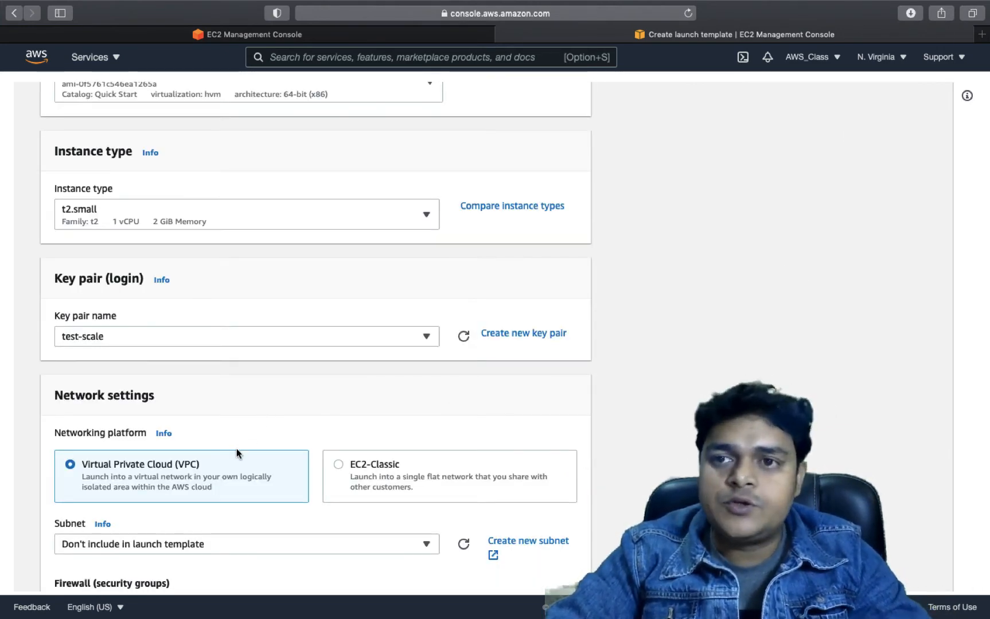
Choose to create a new security group named test-sg
scroll(186, 470, down, 2)
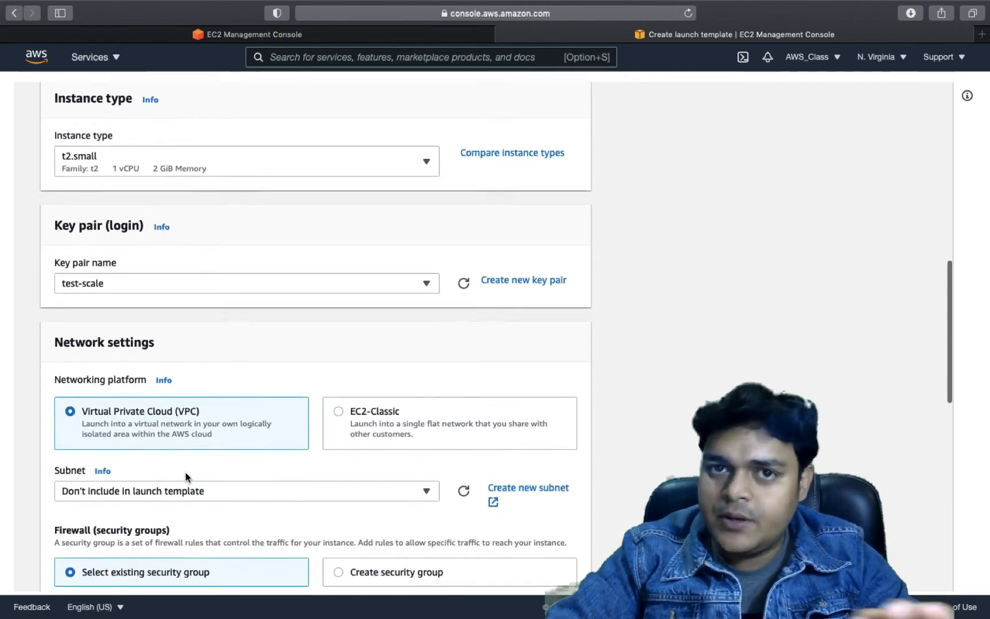
scroll(186, 473, down, 10)
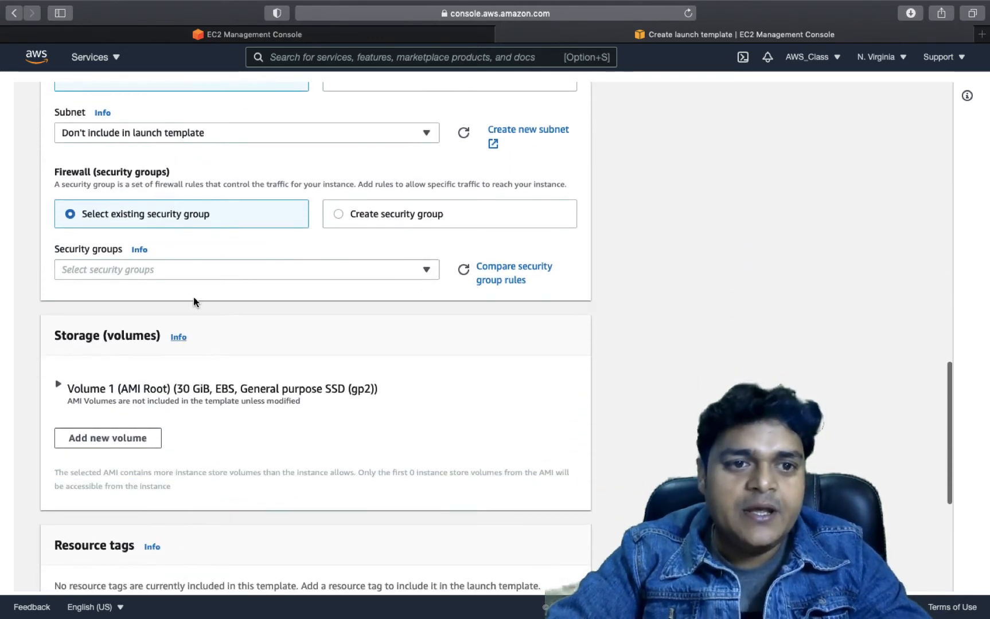
scroll(200, 251, down, 4)
scroll(201, 252, up, 4)
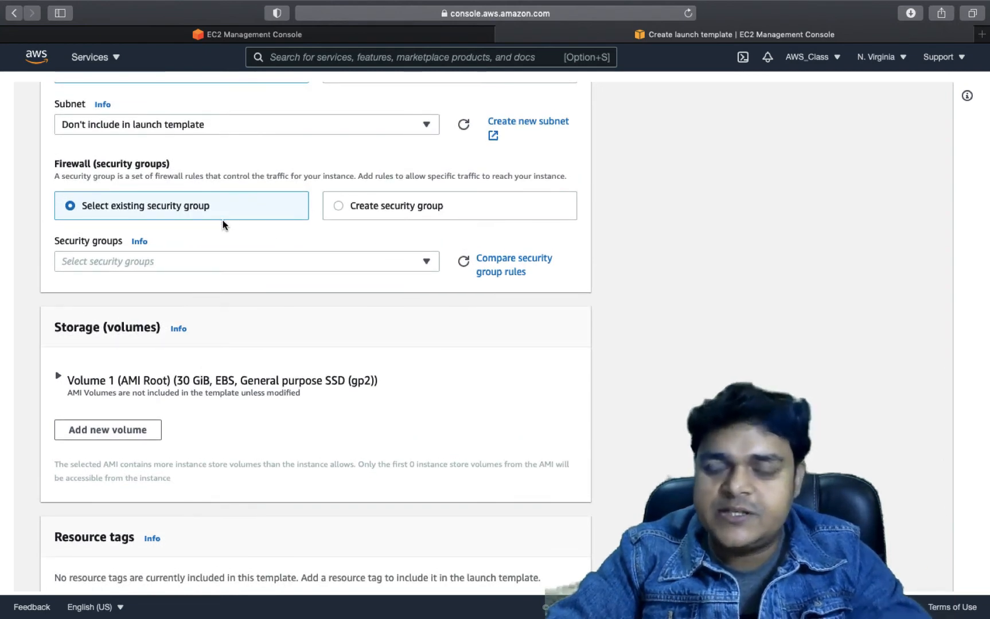
click(361, 205)
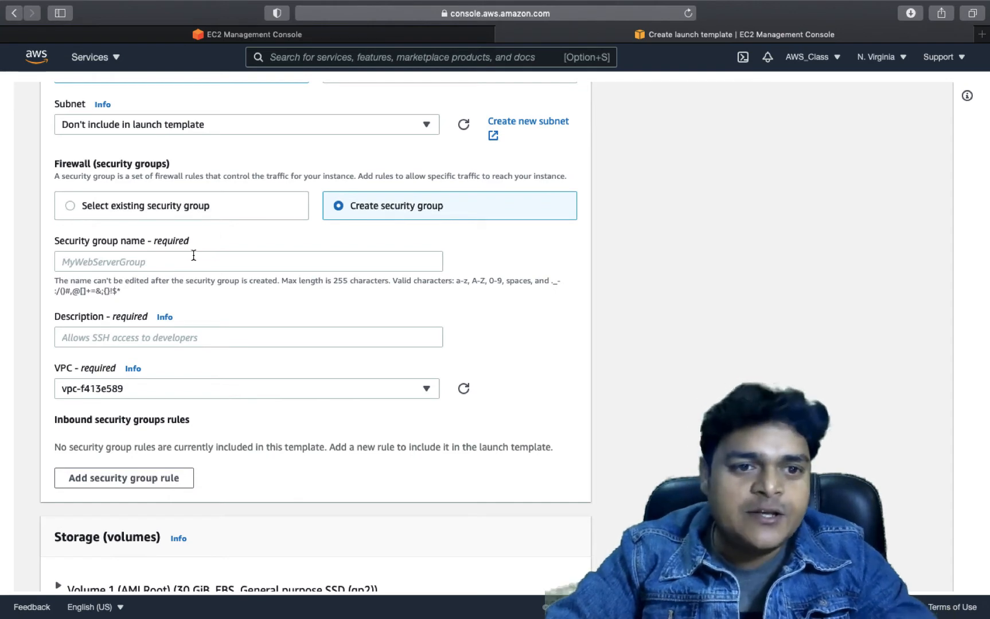
click(178, 264)
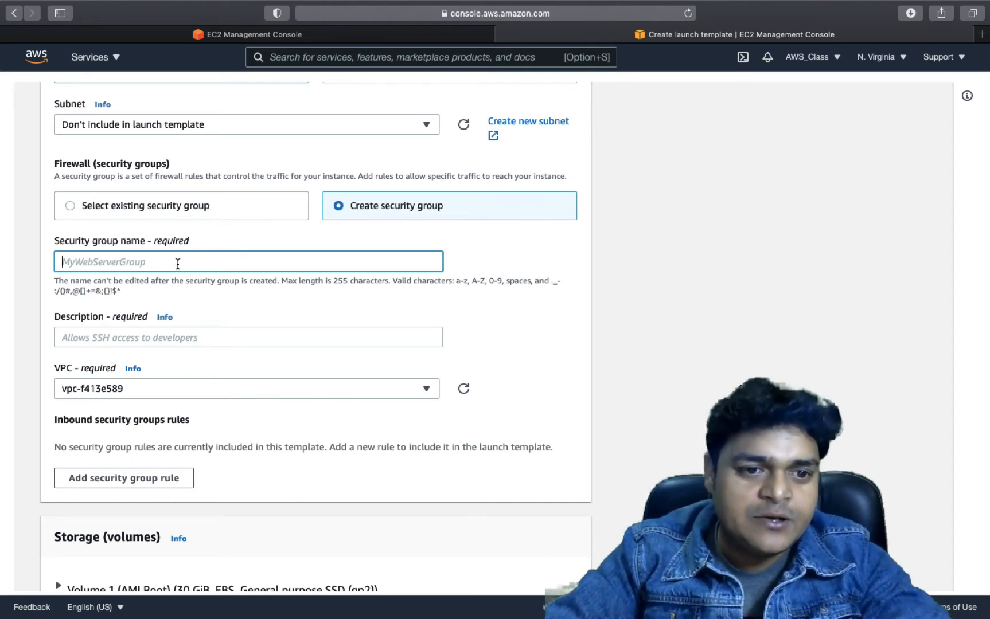
text(te)
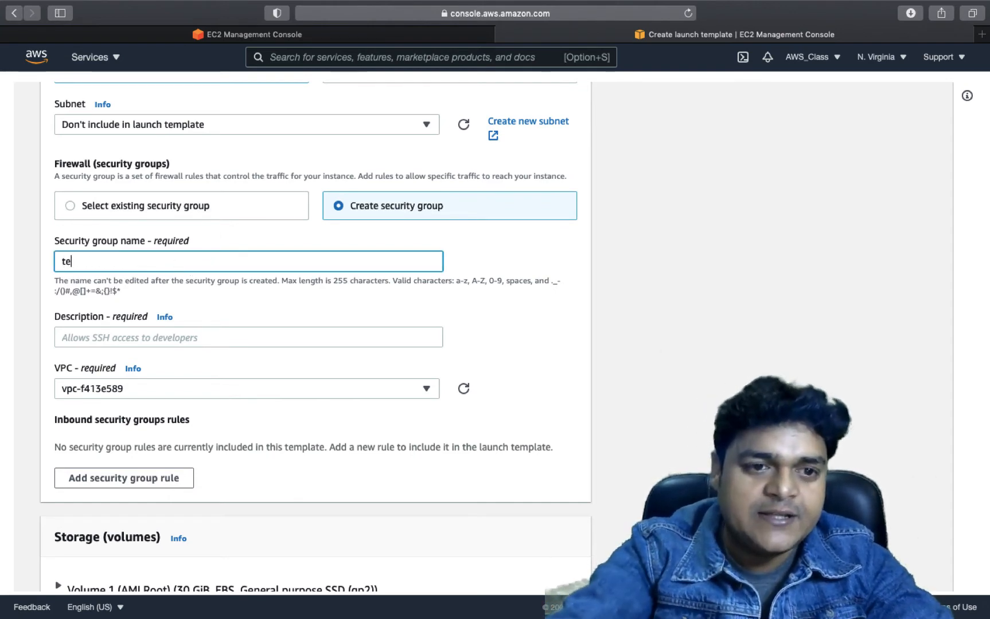
text(st-sg)
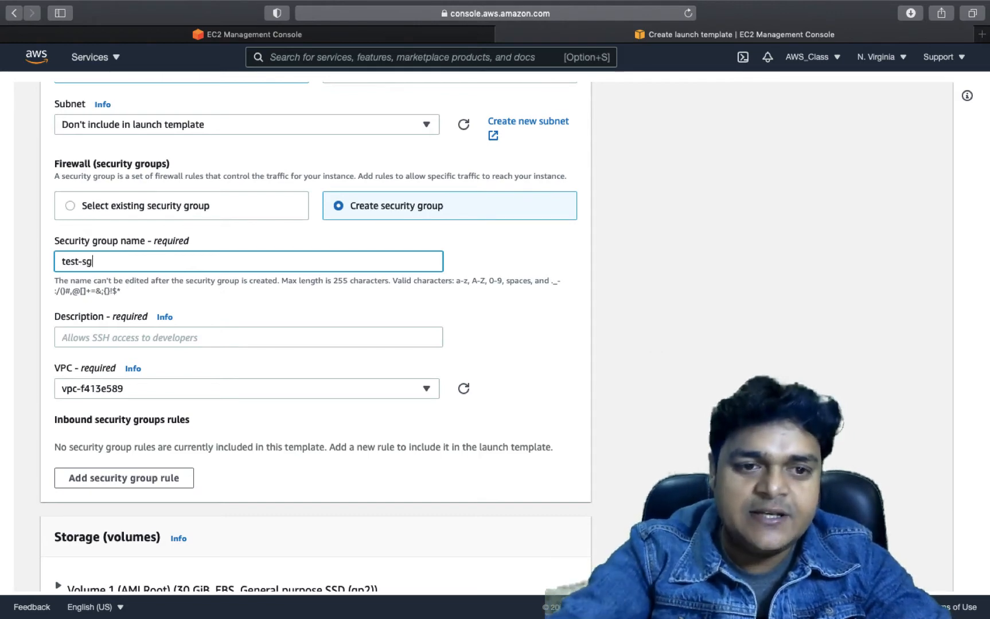
click(136, 339)
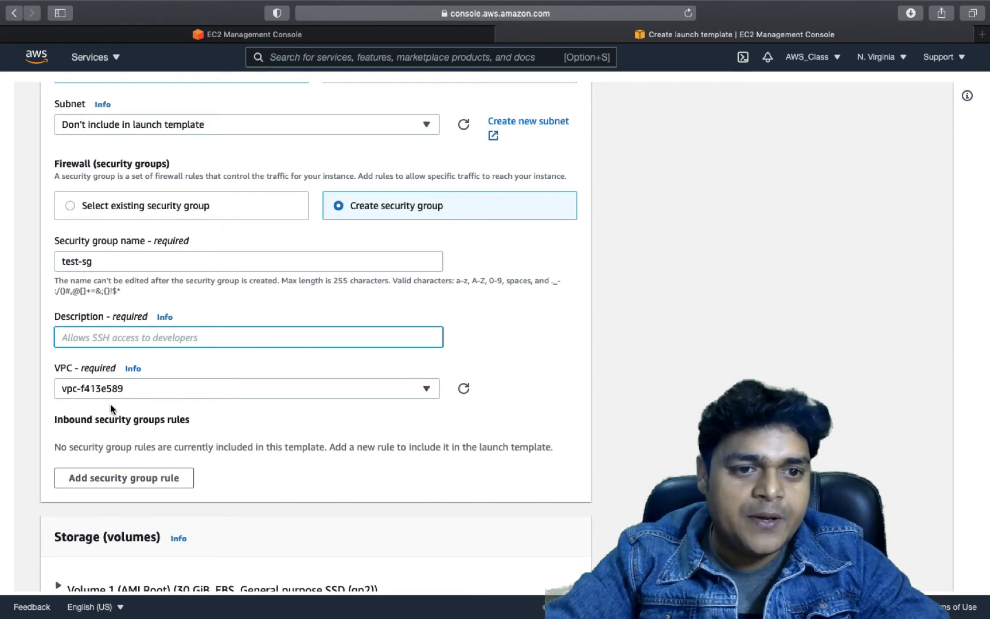
scroll(113, 402, down, 3)
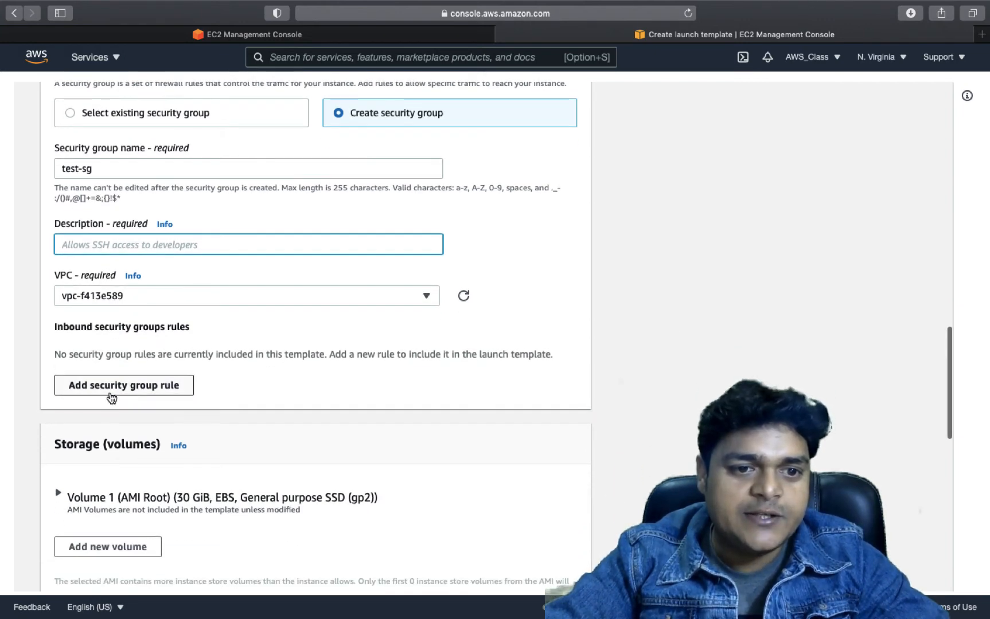
Add an inbound rule of type RDP to the security group
click(136, 393)
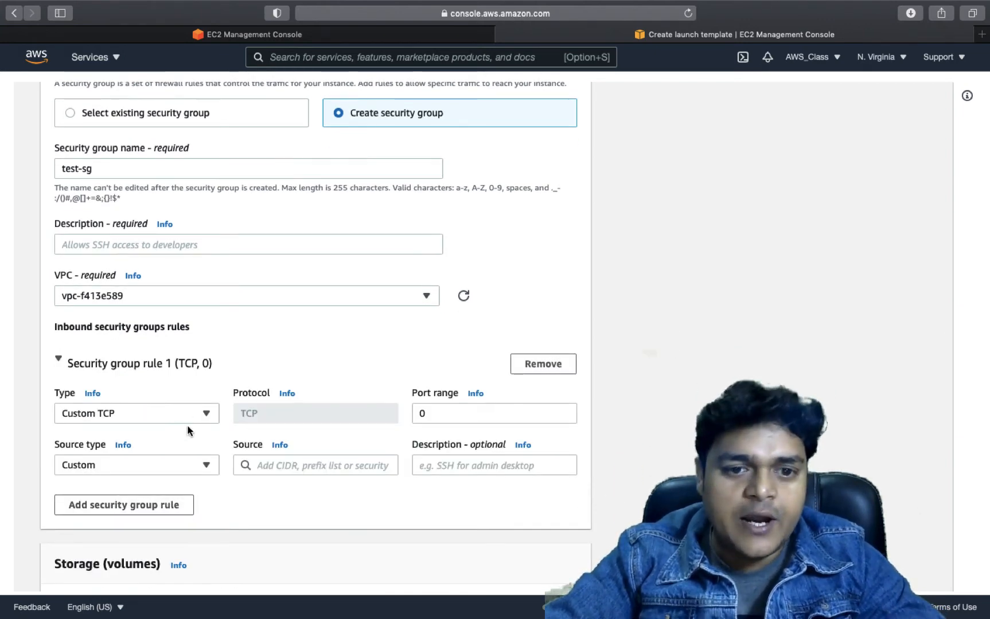
click(206, 414)
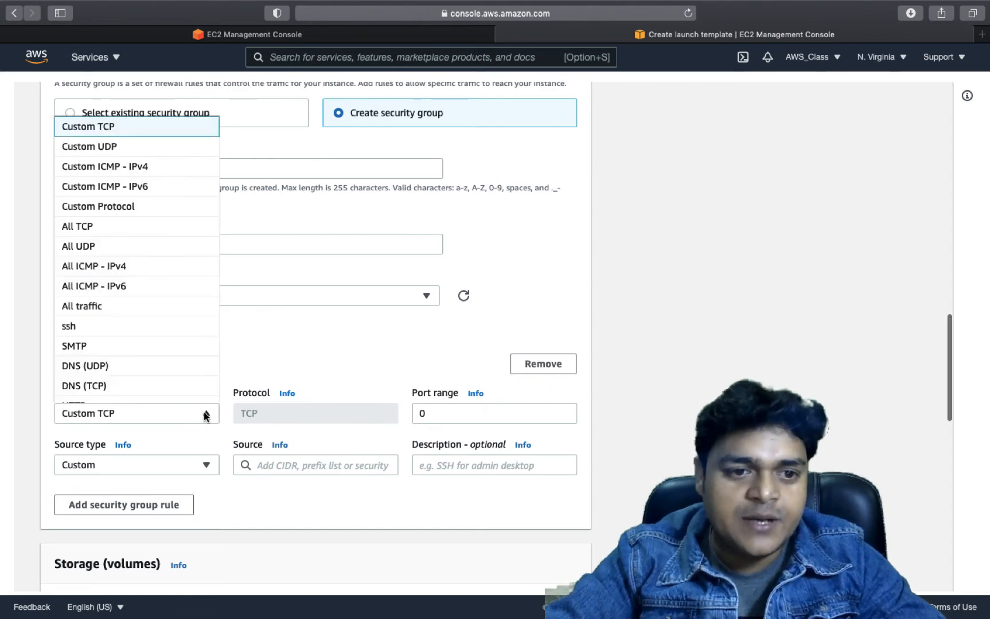
scroll(122, 334, down, 5)
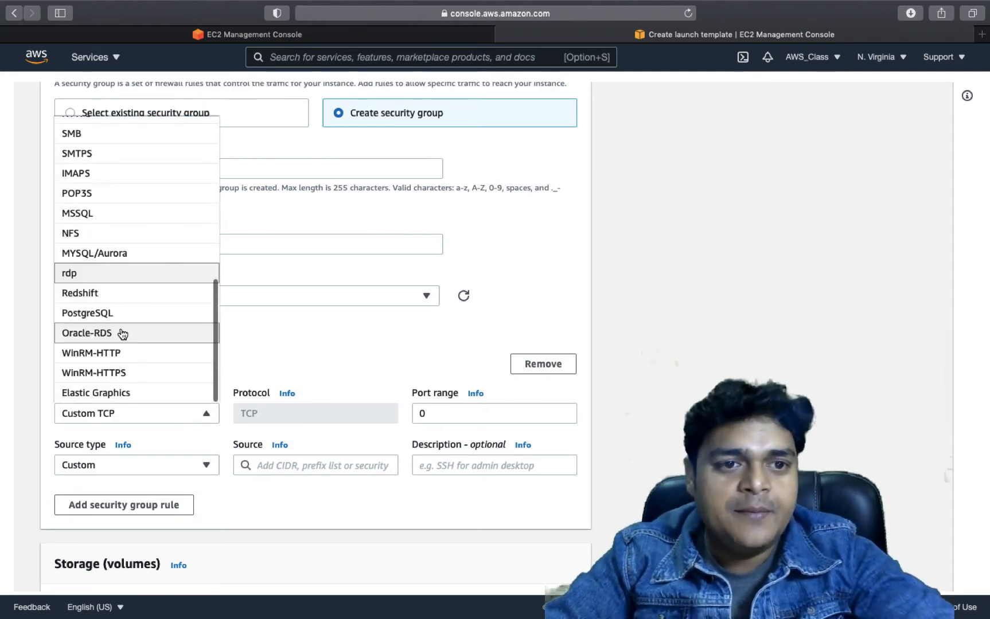
click(86, 275)
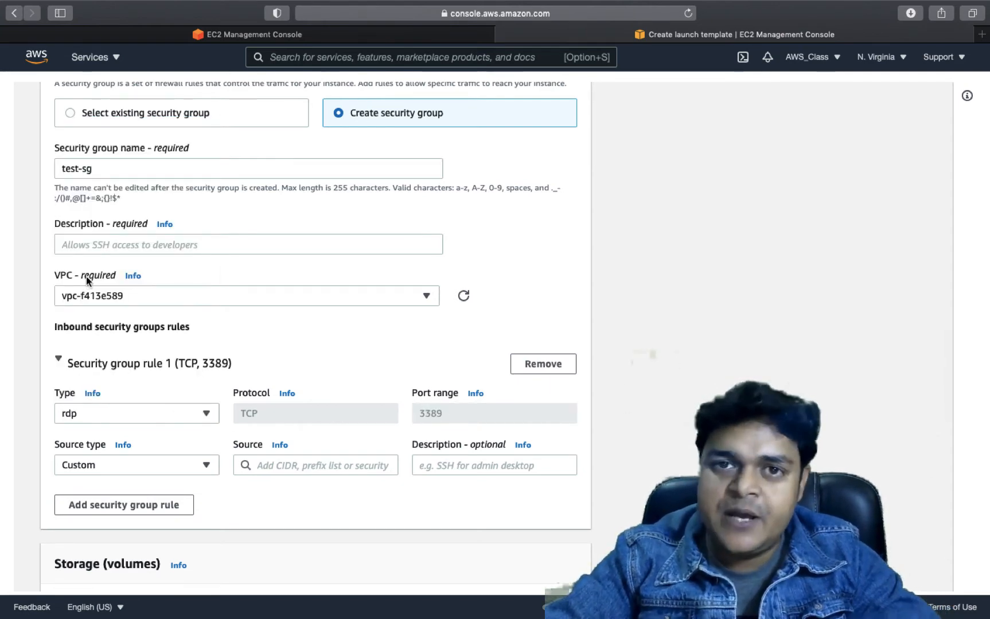
scroll(301, 464, down, 10)
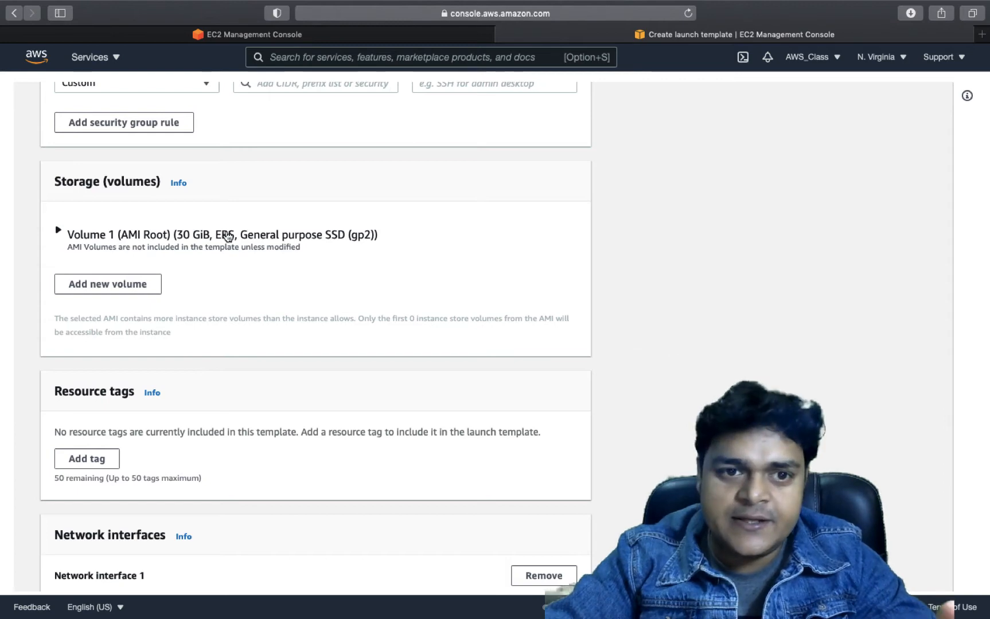
scroll(221, 301, down, 5)
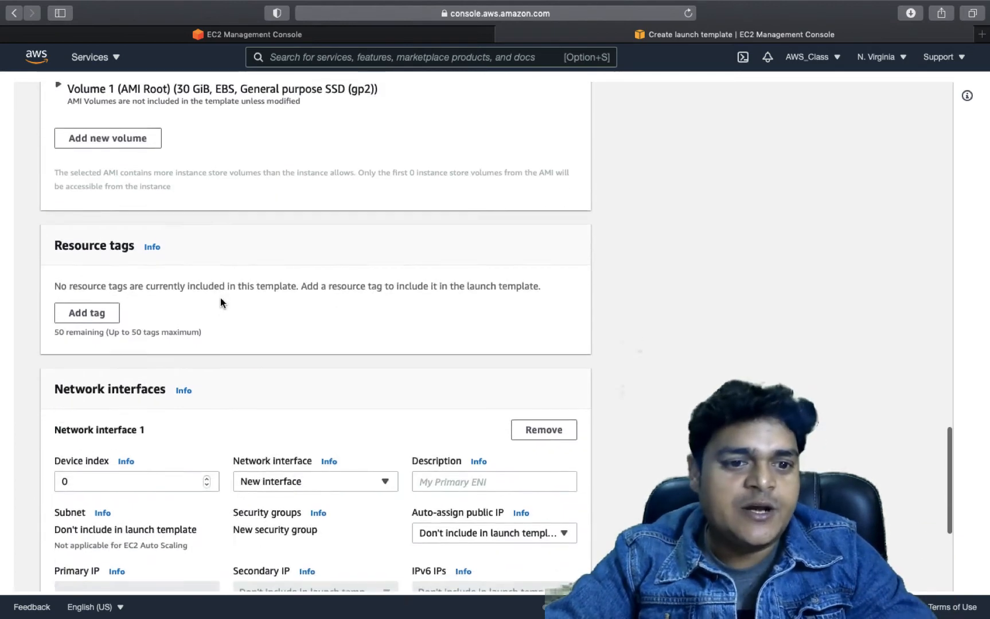
scroll(221, 300, down, 4)
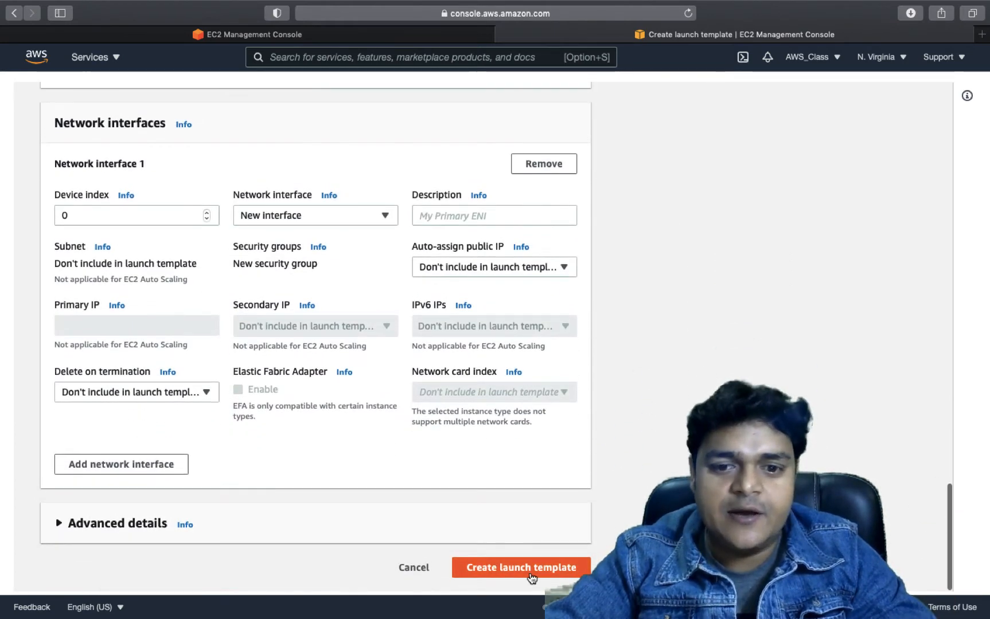
Give the group description 'test', set the rule source to Anywhere (0.0.0.0/0), and create the template
click(530, 574)
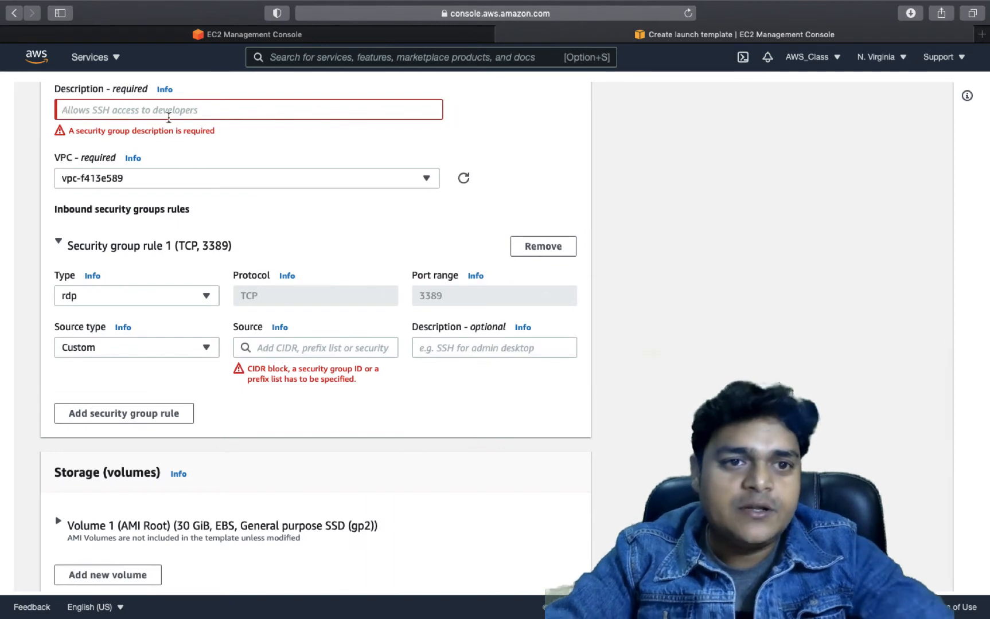
click(168, 117)
text(test)
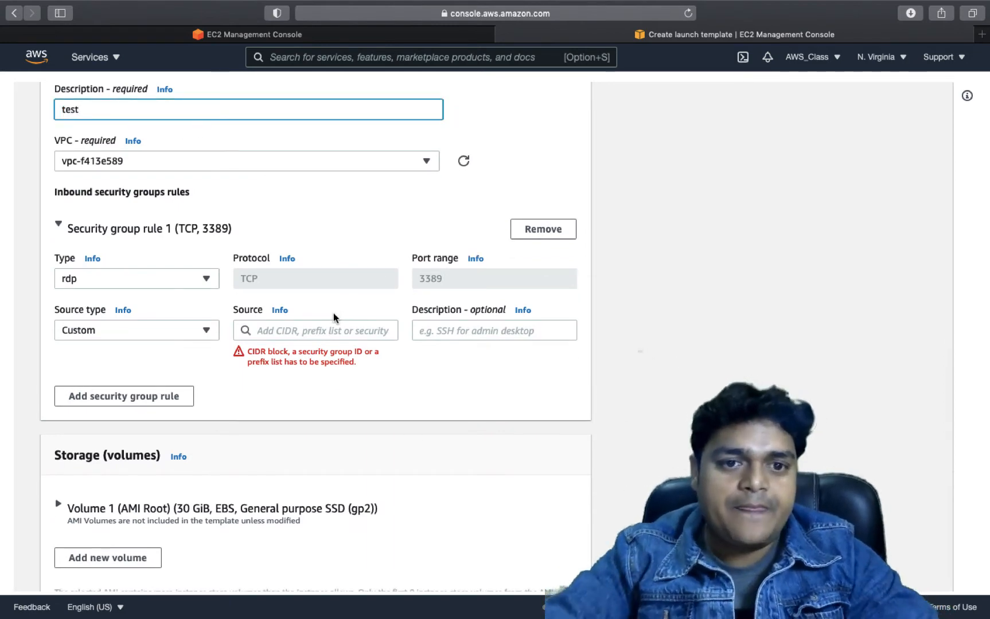
click(330, 332)
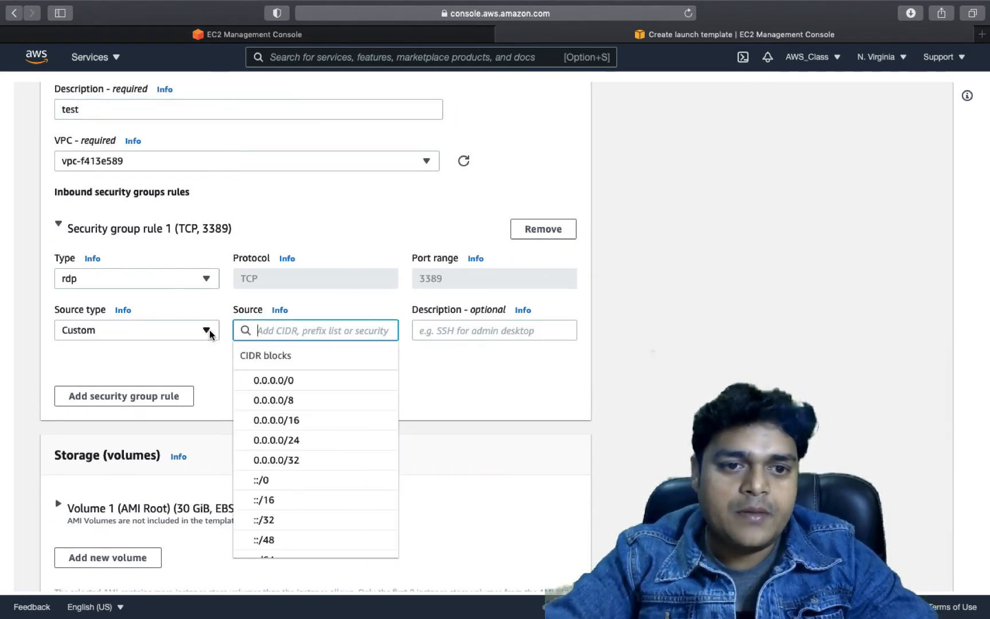
click(287, 381)
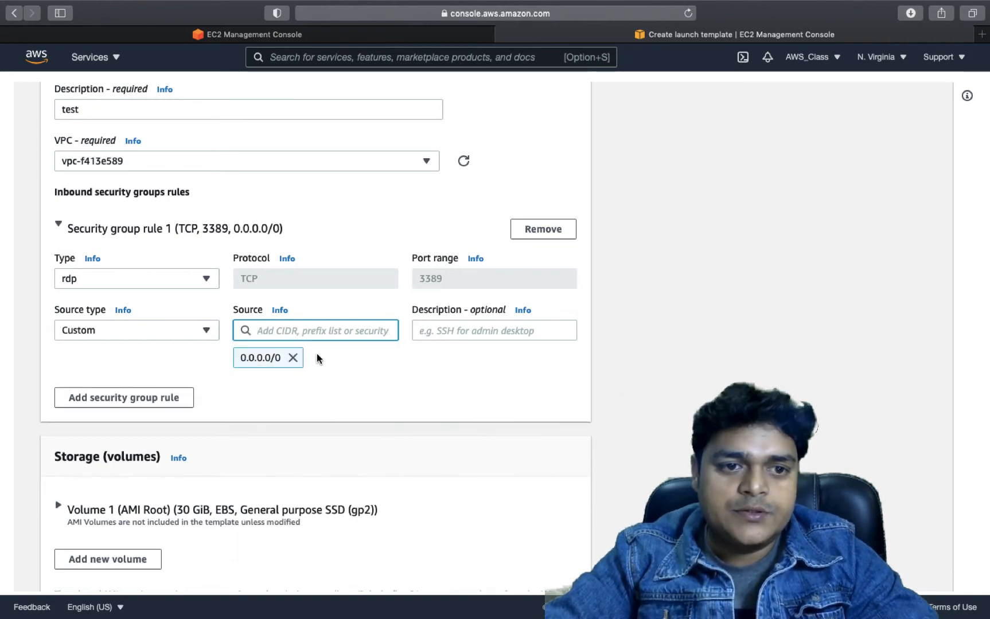
click(197, 335)
click(121, 353)
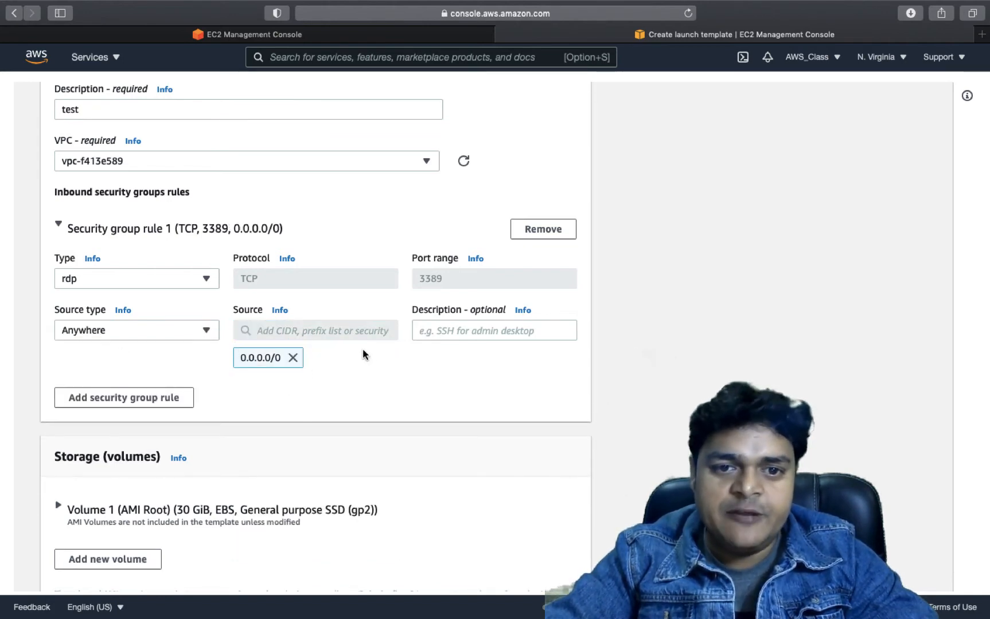
scroll(448, 410, down, 15)
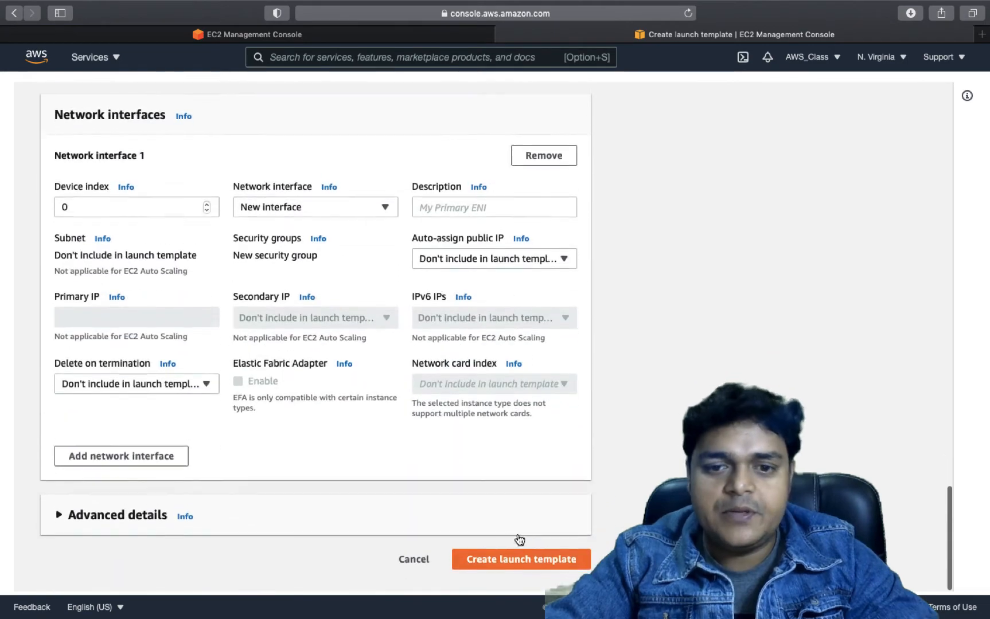
click(527, 566)
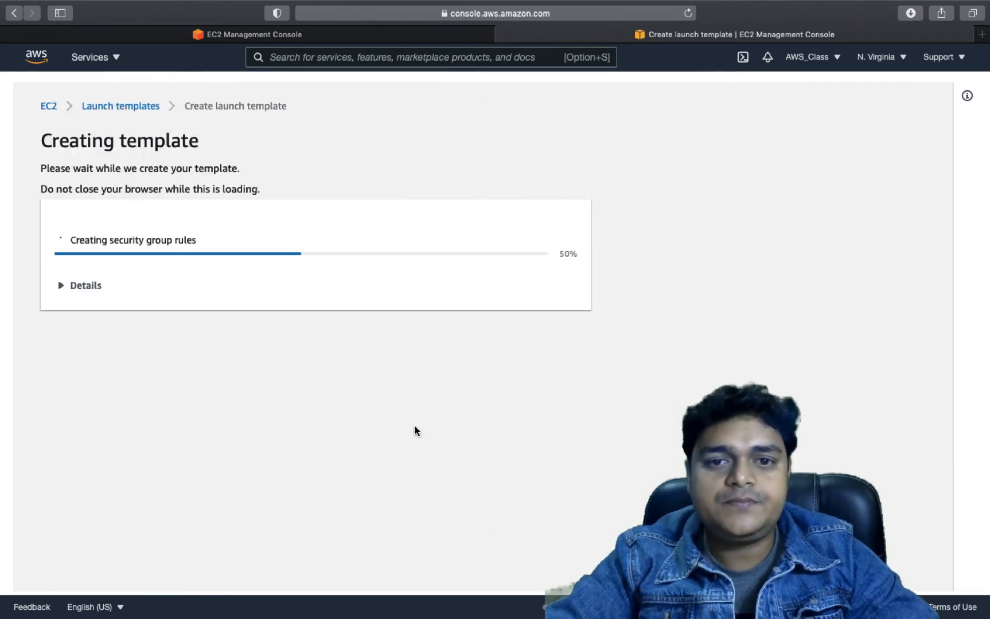
Open the launch templates list to confirm test-temp was created
scroll(332, 293, down, 3)
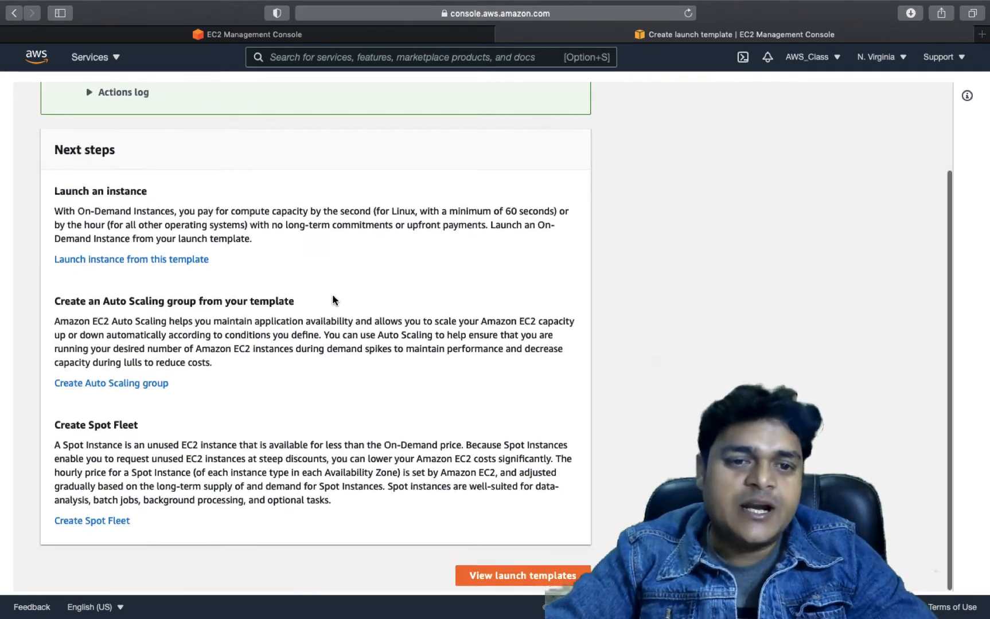
click(554, 575)
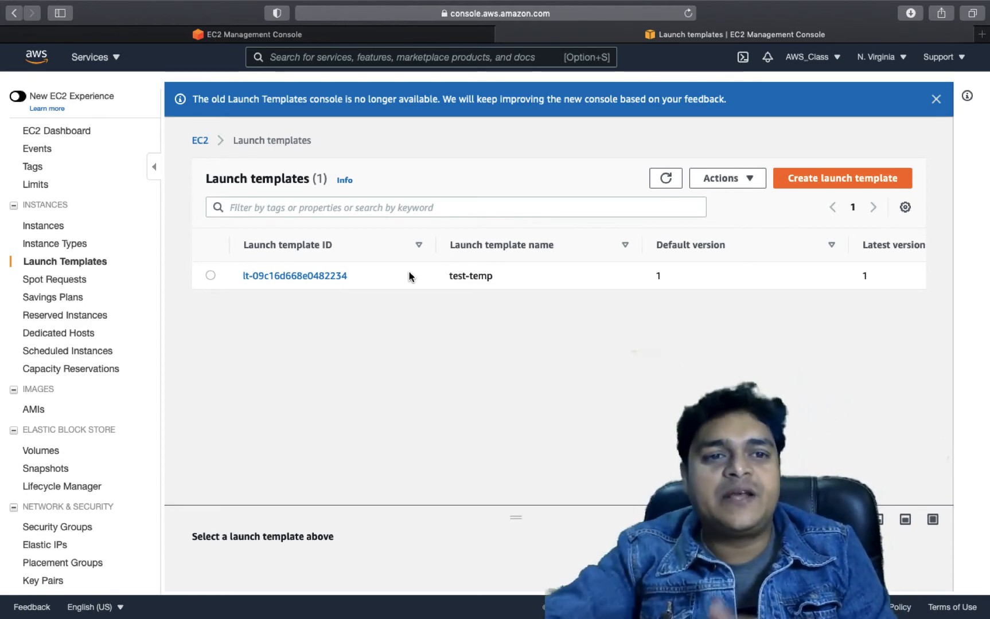
Go to EC2 Instances, dismiss the notification, and refresh until the t2.small instance appears
click(80, 133)
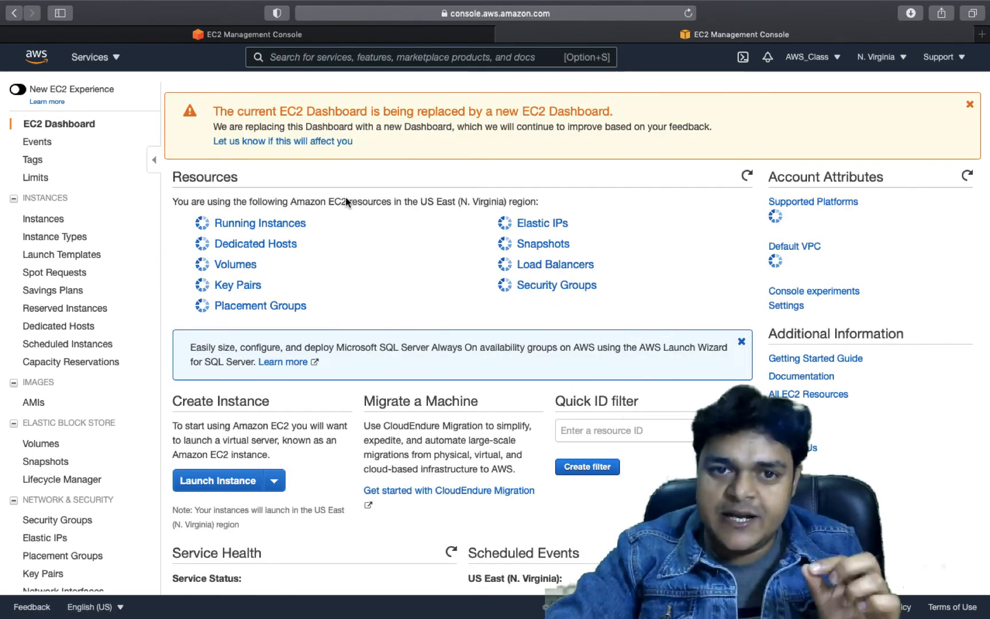
click(279, 222)
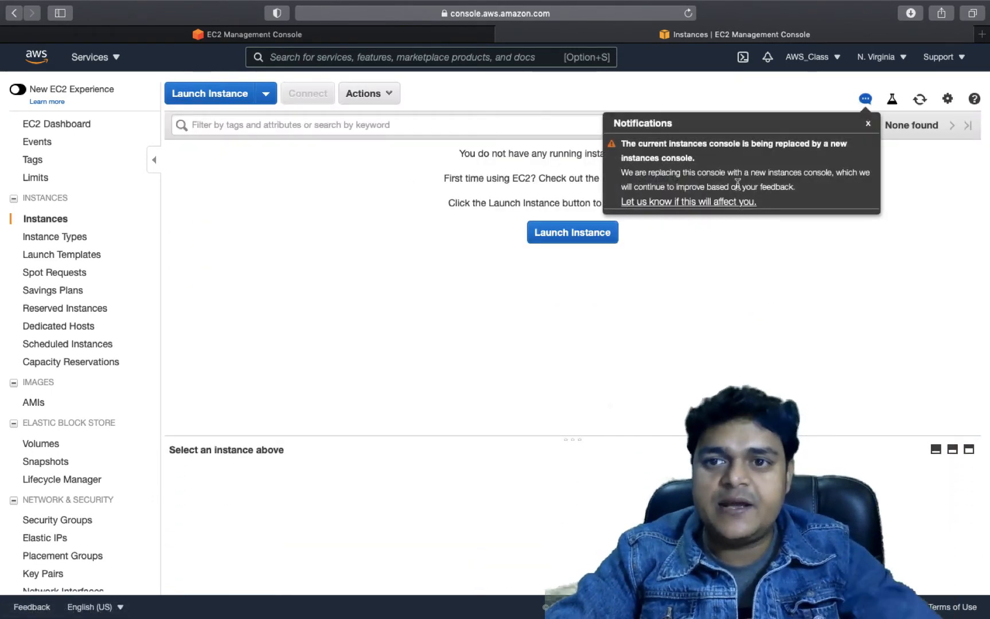
click(868, 123)
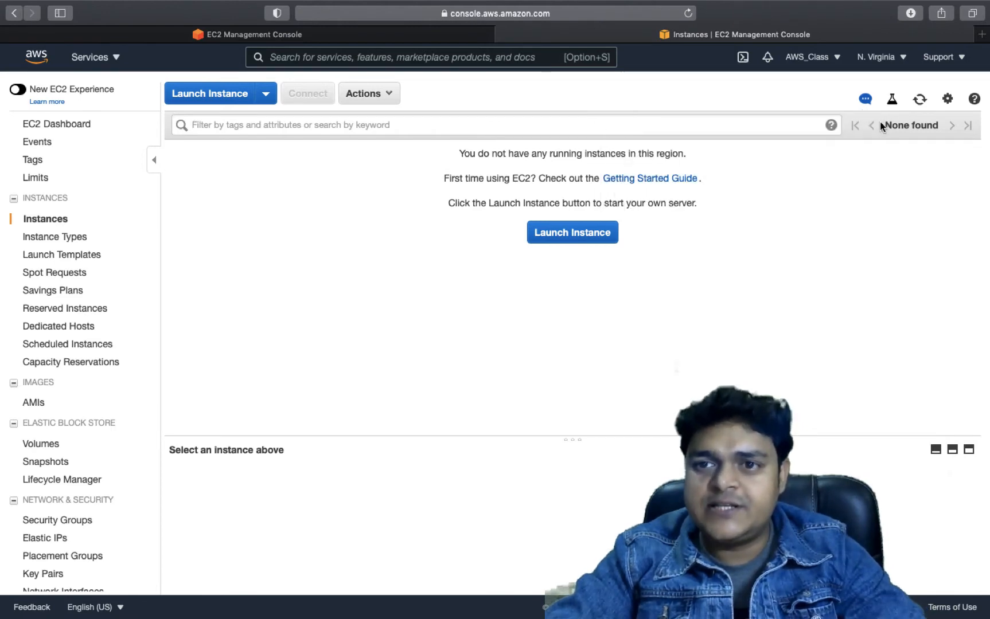
click(920, 99)
click(920, 99)
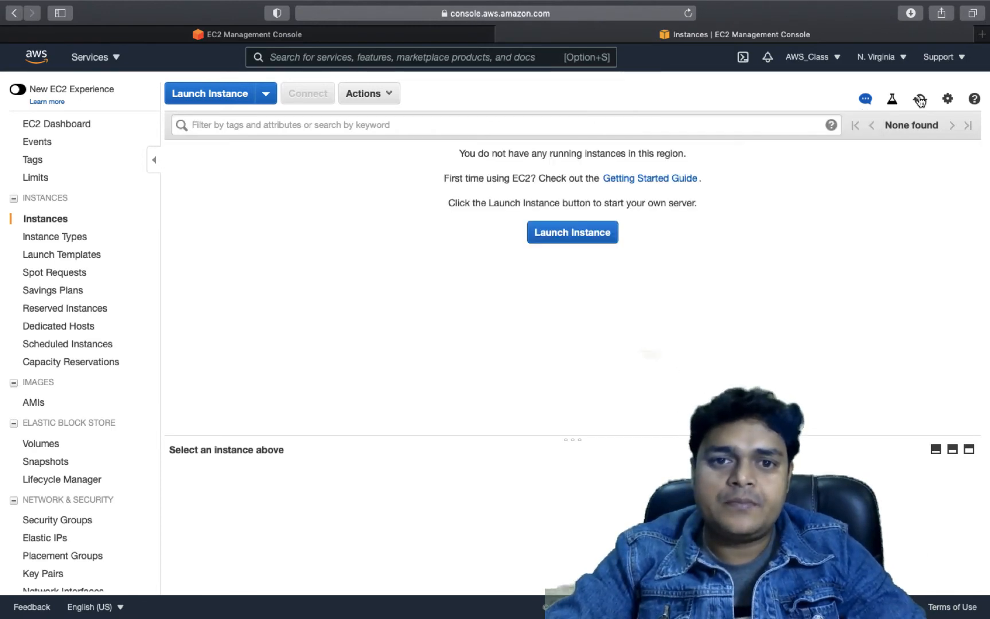
click(920, 100)
scroll(73, 466, down, 4)
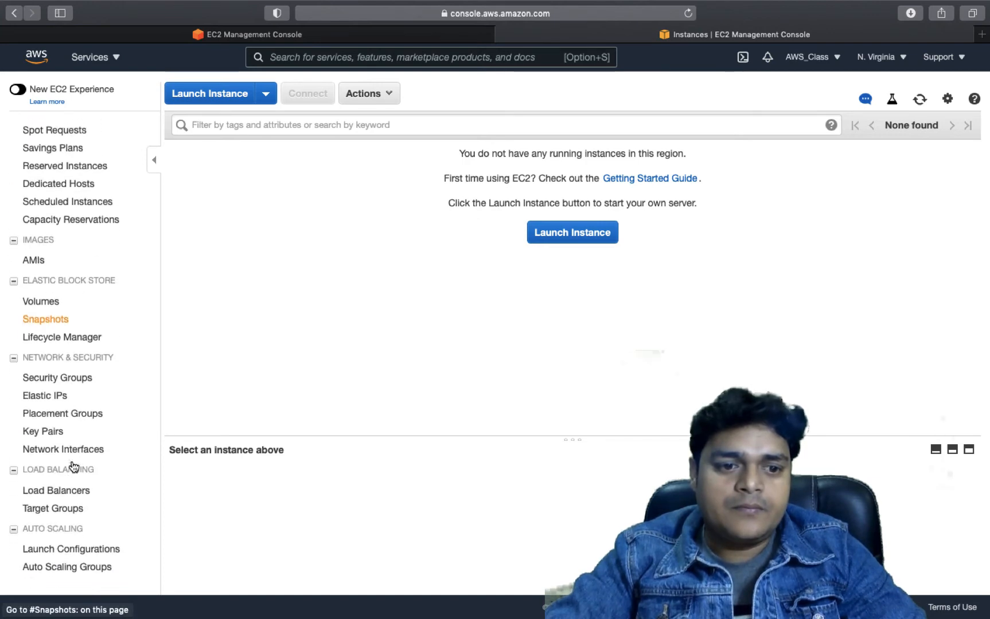
Open the Auto Scaling groups page in another tab, then return to the EC2 Instances window
click(68, 587)
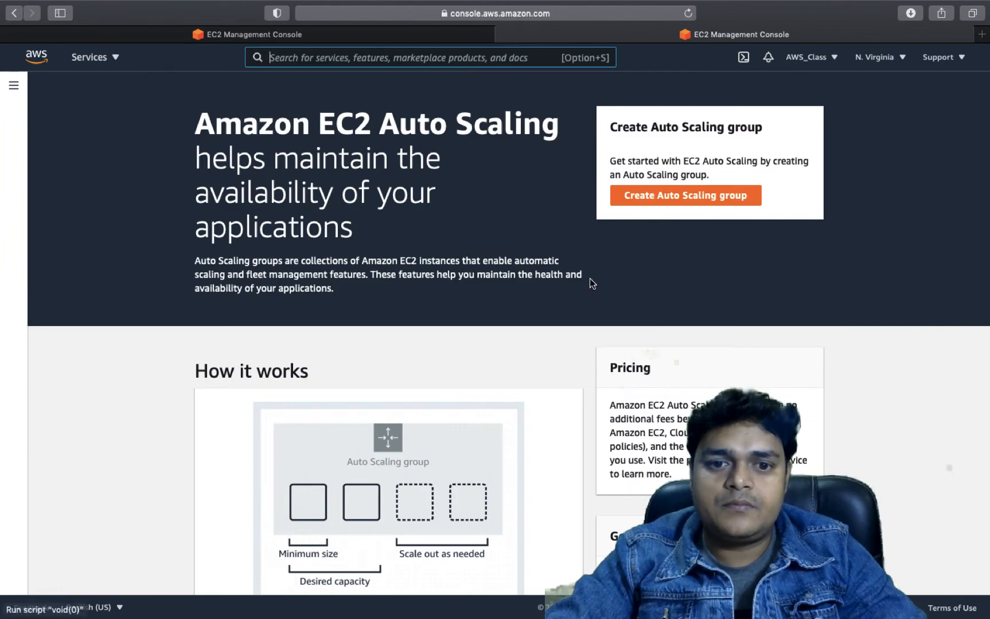
scroll(589, 278, down, 15)
scroll(590, 278, up, 15)
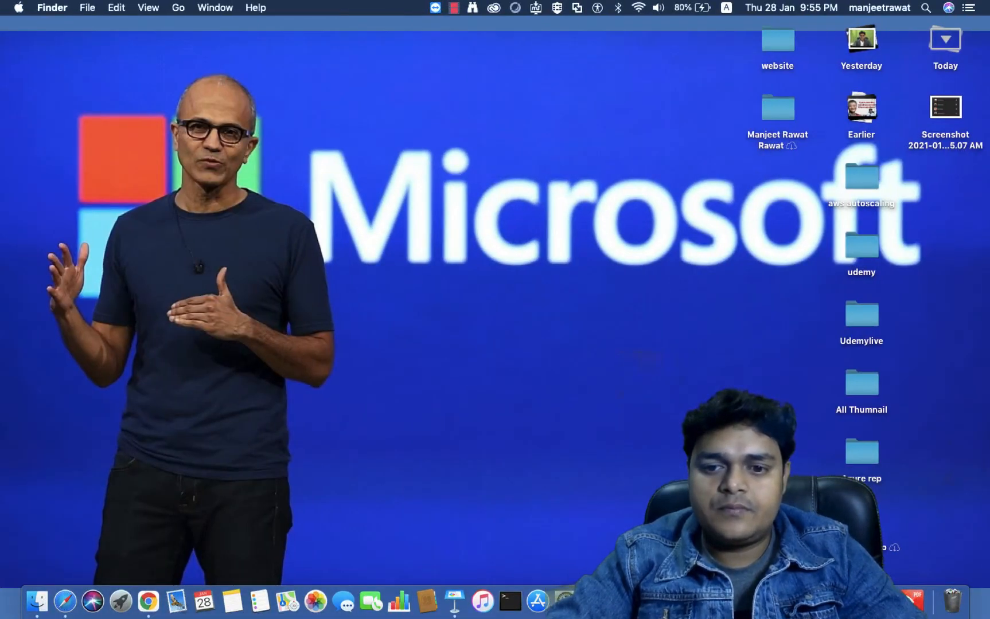
right_click(788, 601)
click(769, 465)
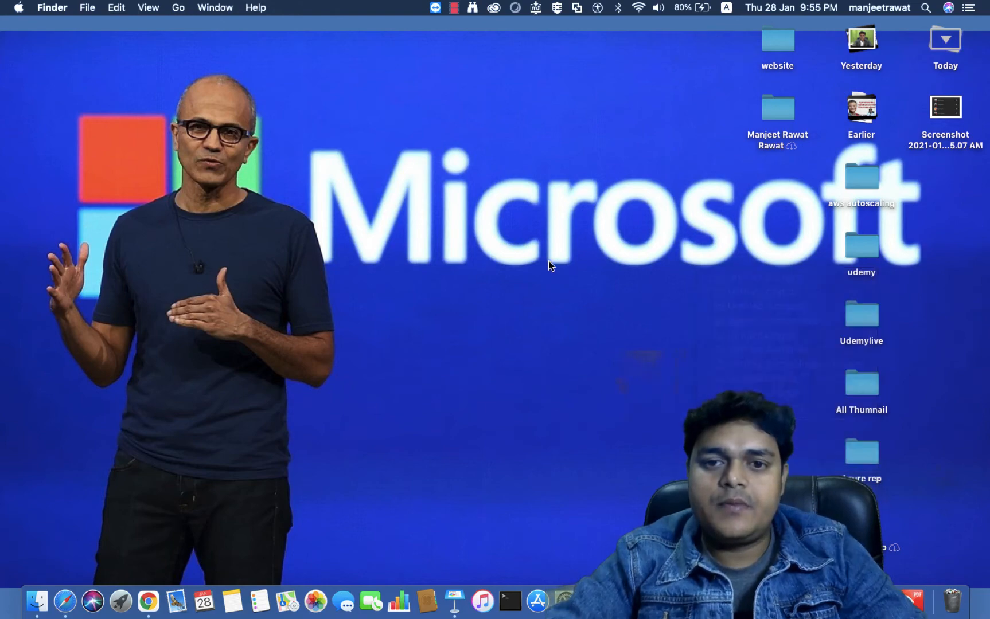
key(ctrl+Right)
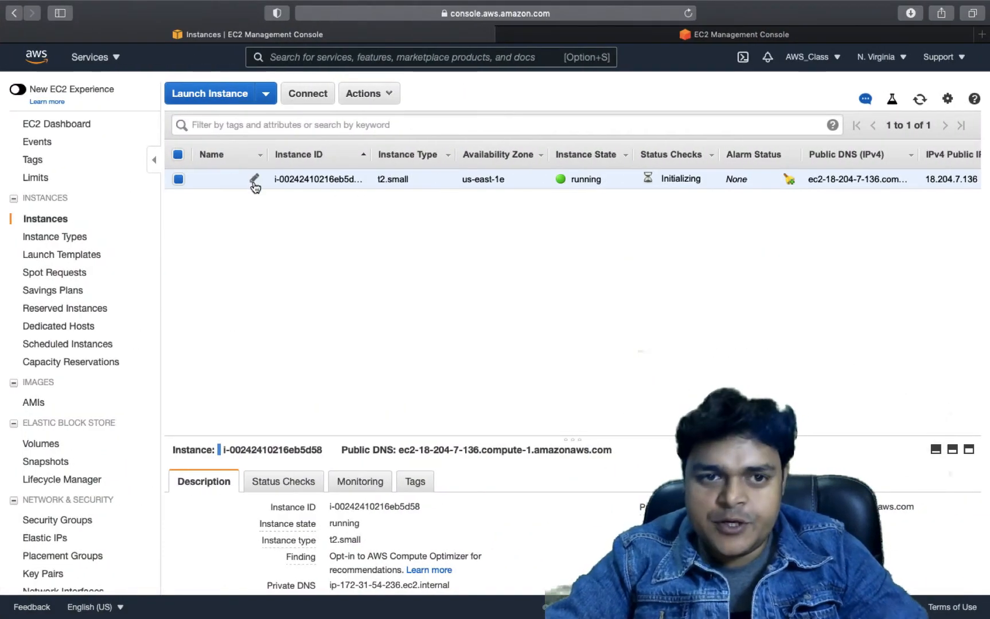
Rename the running instance to autoscale-vm
click(254, 180)
text(scal)
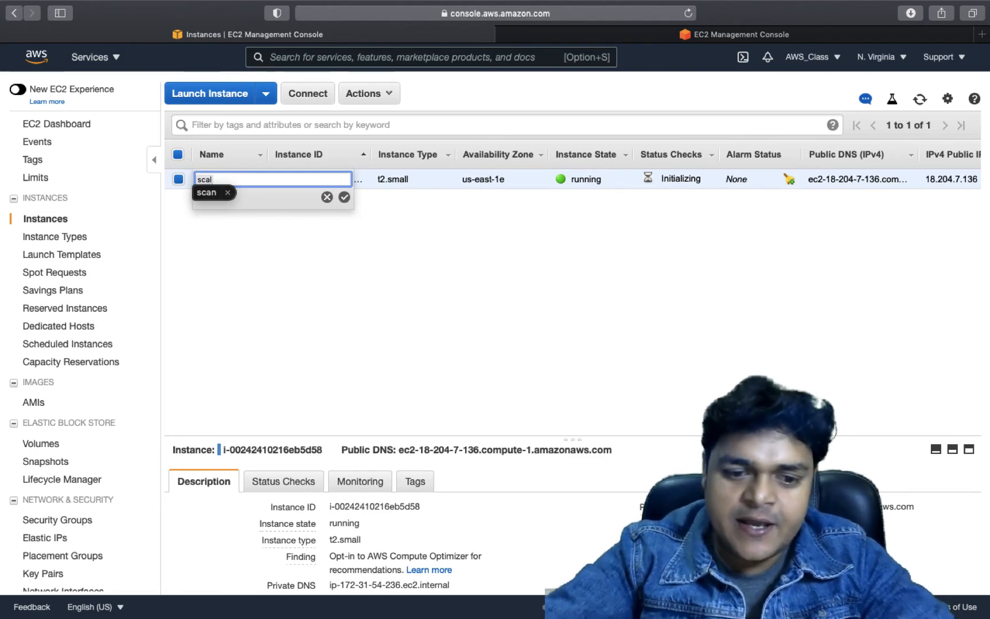
key(BackSpace)
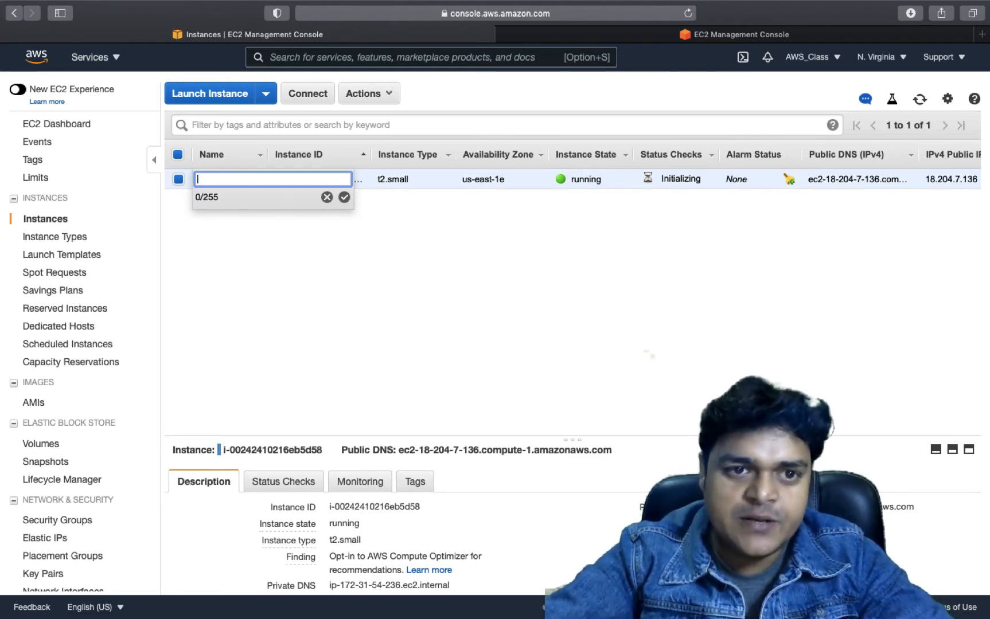
text(aut)
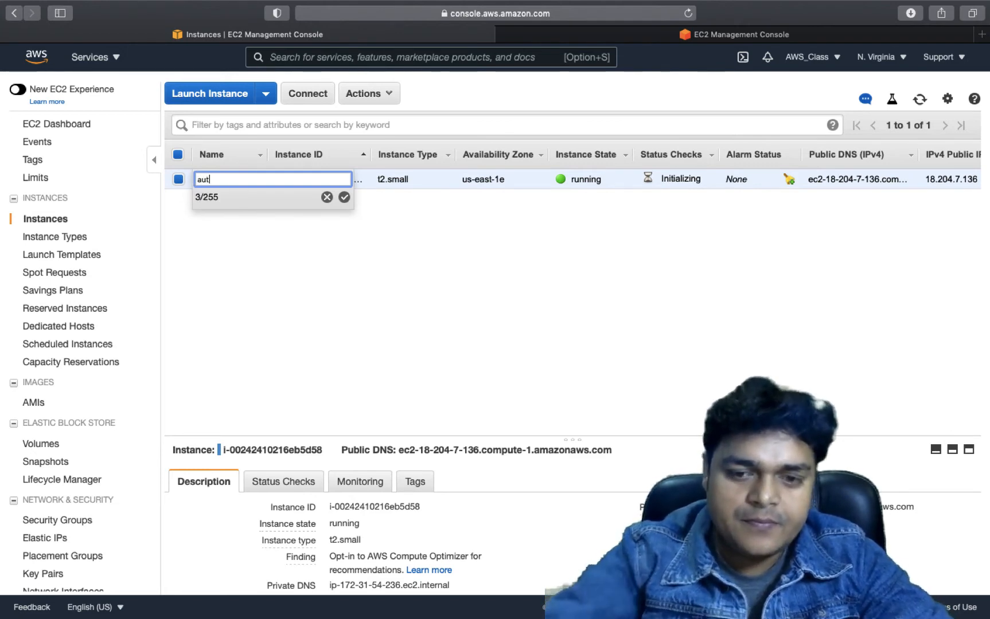
text(oscal)
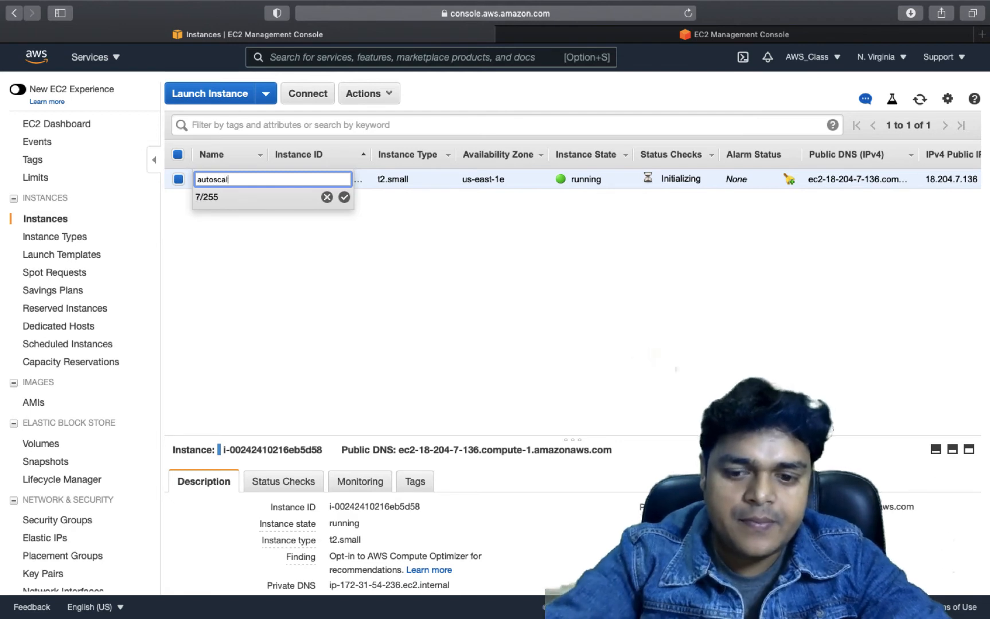
text(e-vm)
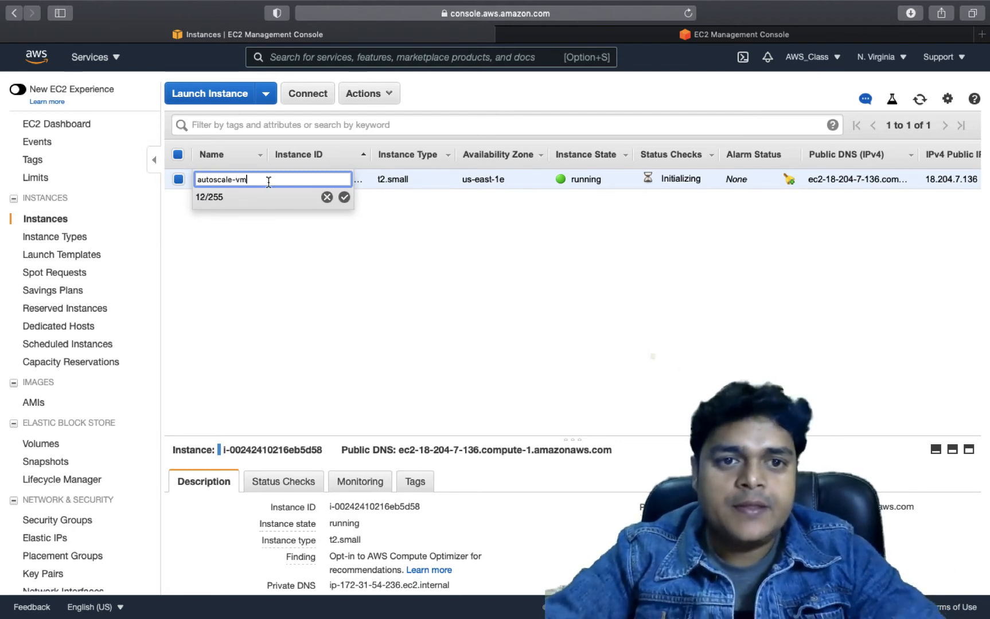
click(343, 198)
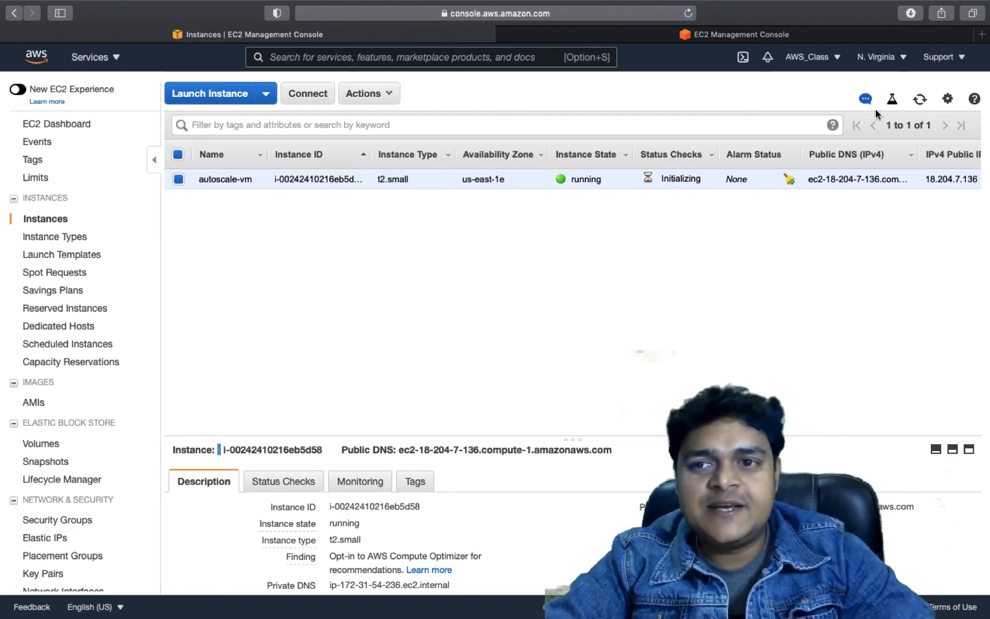
Refresh the instance list to check its status, then show Safari's downloads
click(919, 98)
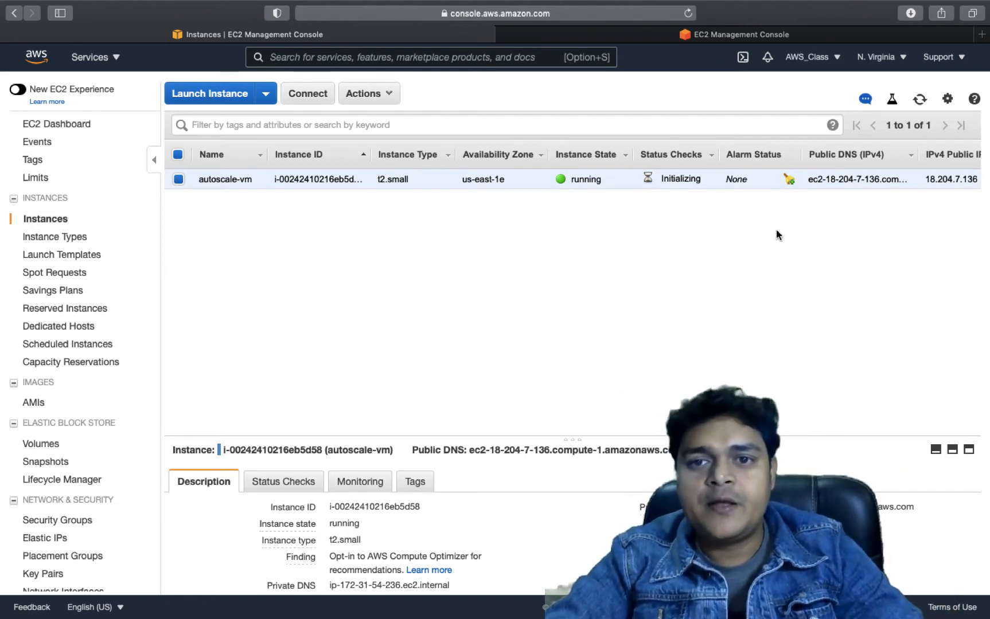
click(919, 104)
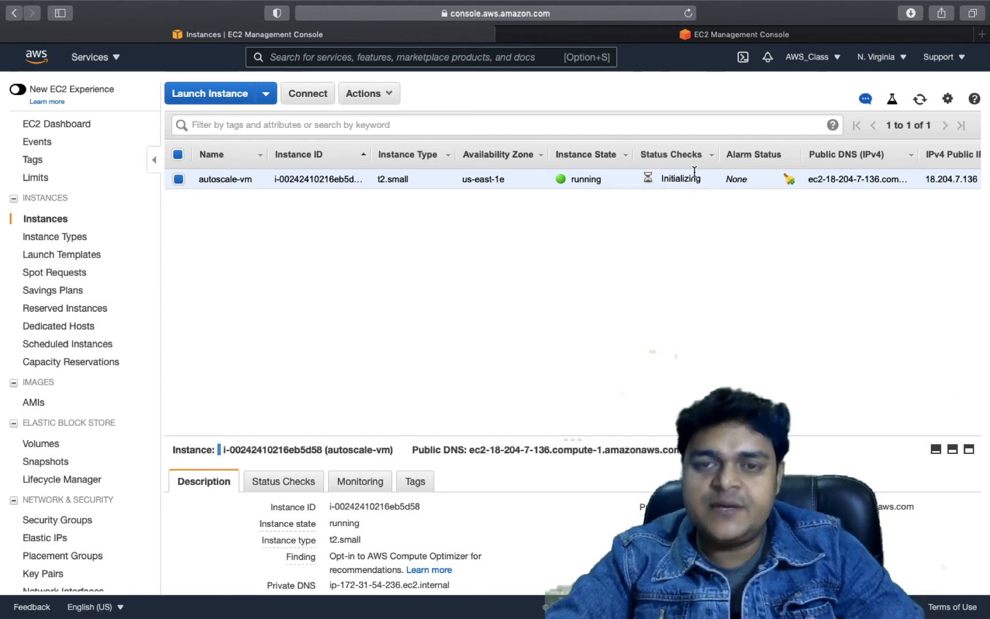
click(920, 101)
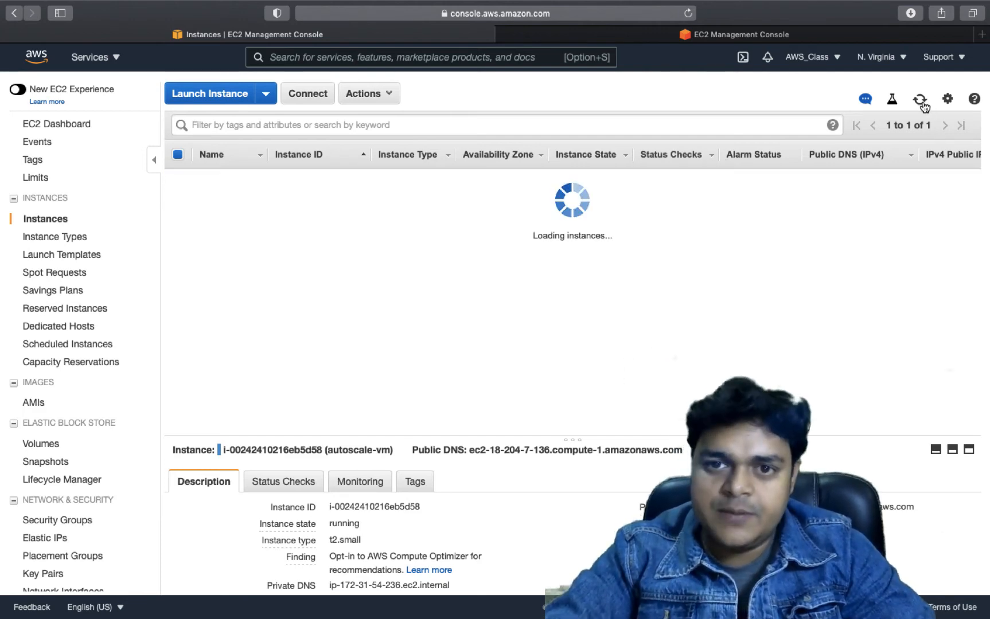
click(921, 101)
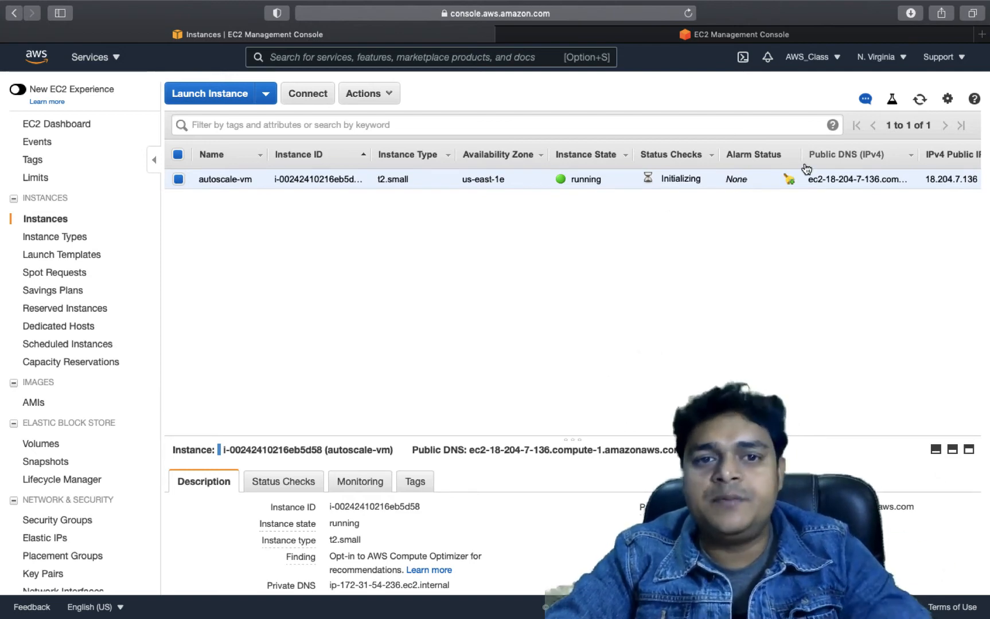
click(912, 15)
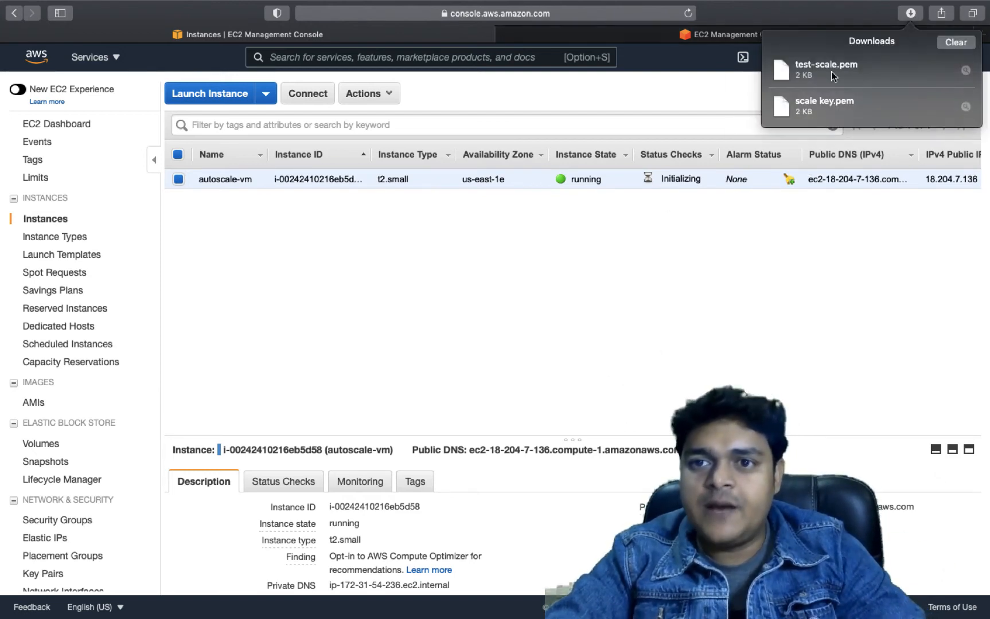
Move test-scale.pem from Downloads to the desktop and clear Safari's download list
click(967, 70)
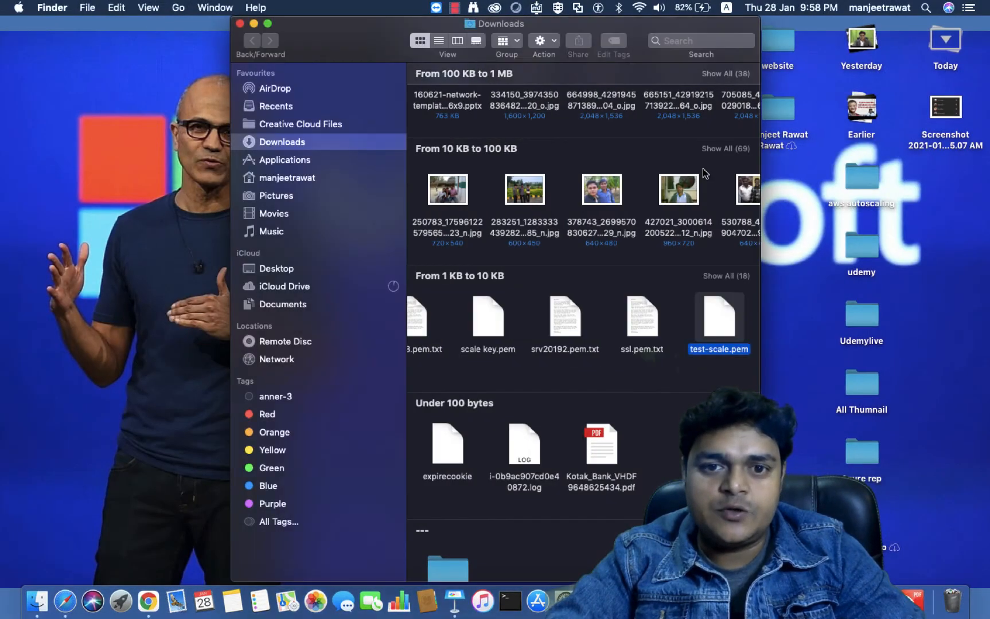
drag(711, 321, 917, 230)
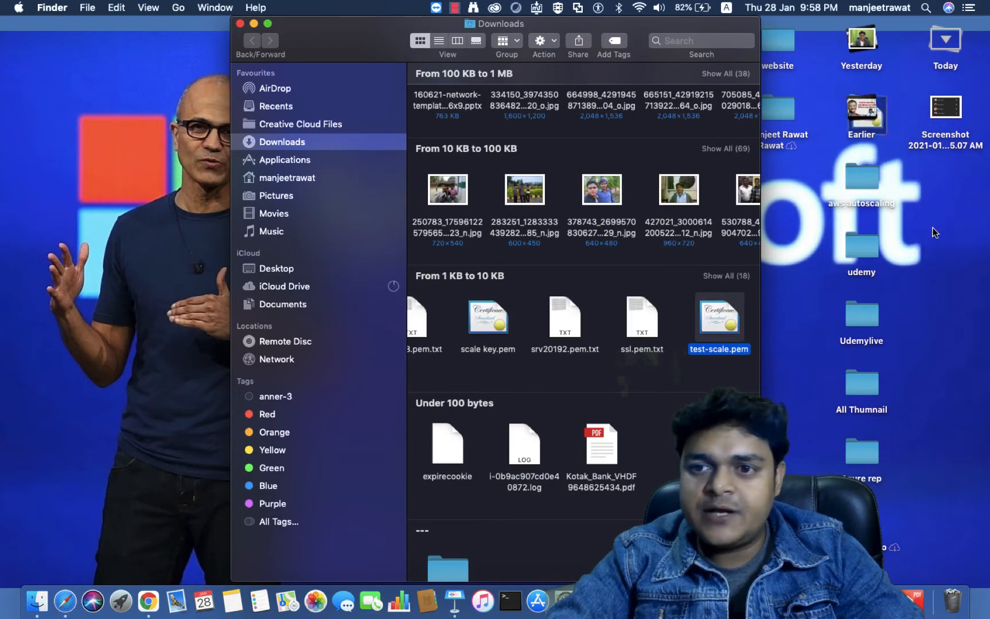
click(240, 24)
key(ctrl+Right)
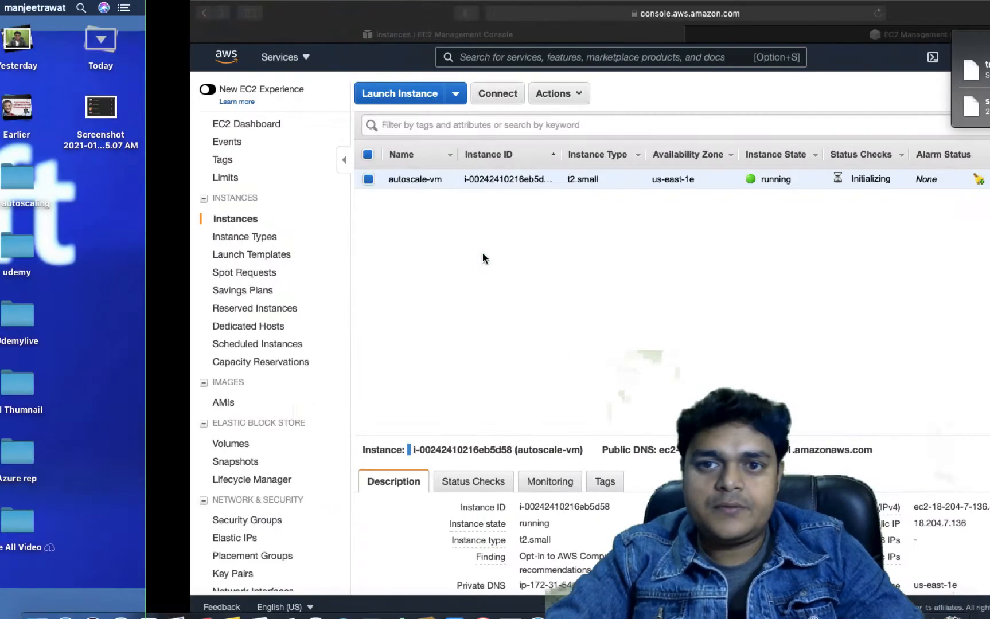
click(956, 42)
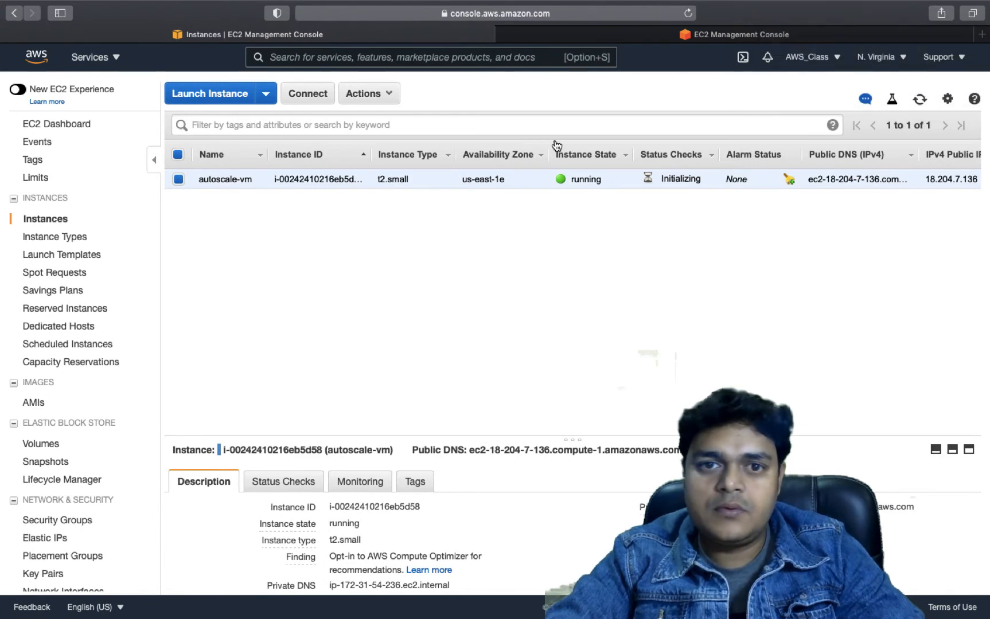
Refresh the instance list, try Get Password for autoscale-vm, then close the dialog
click(921, 100)
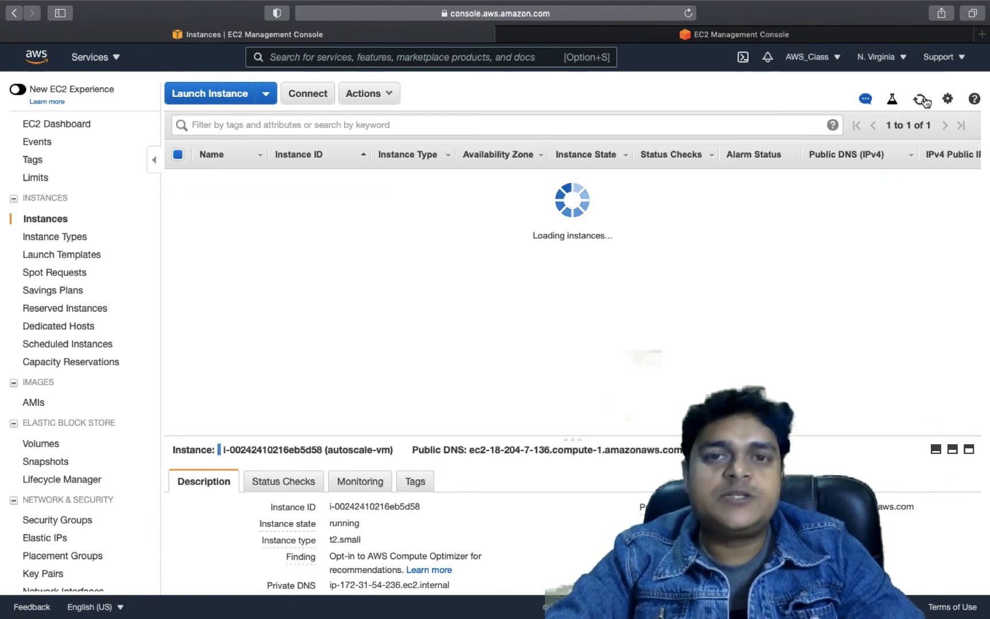
click(921, 100)
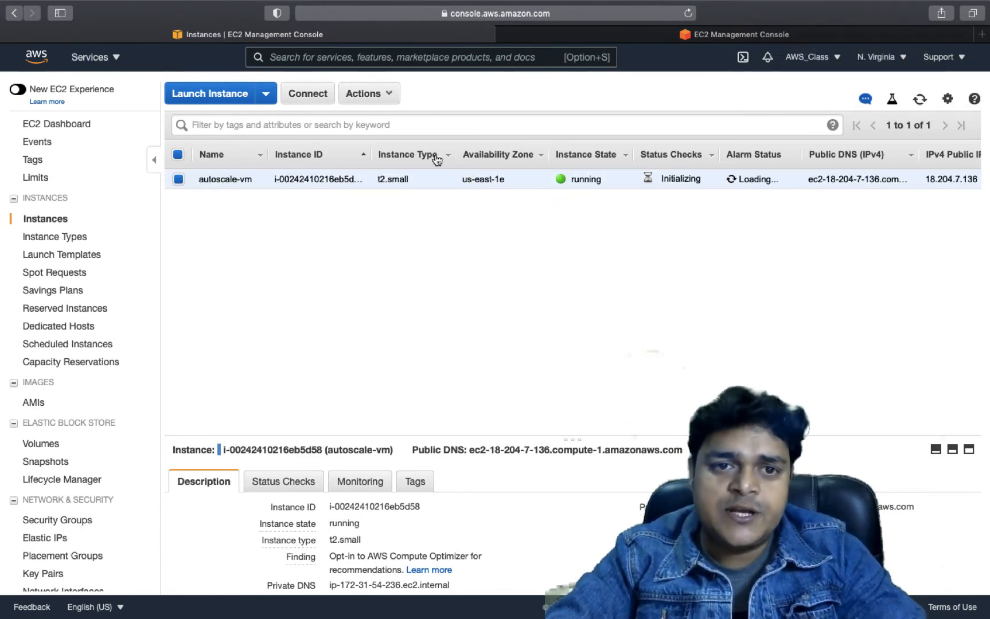
click(308, 96)
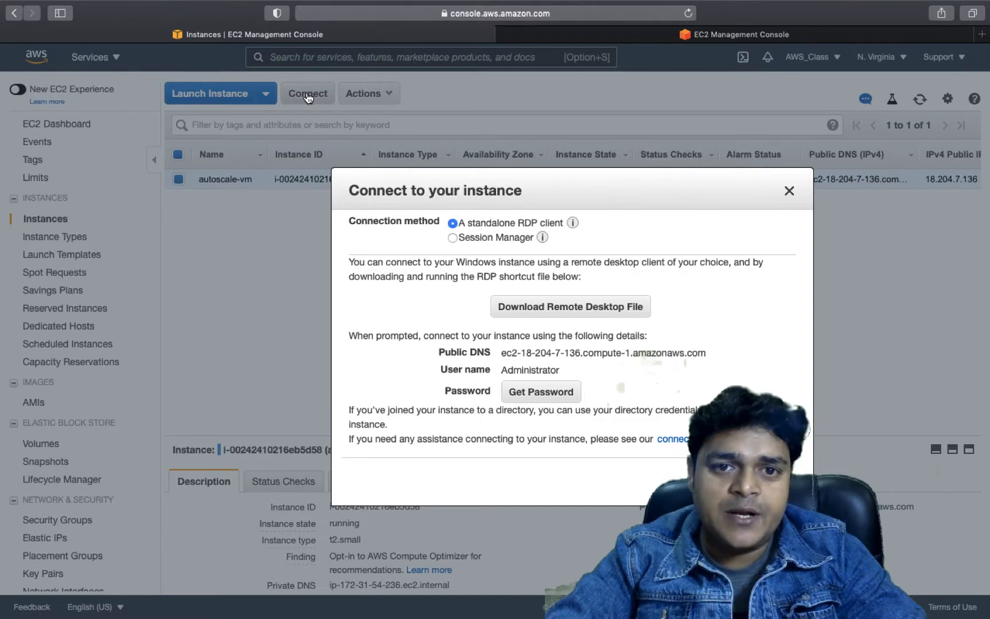
click(539, 394)
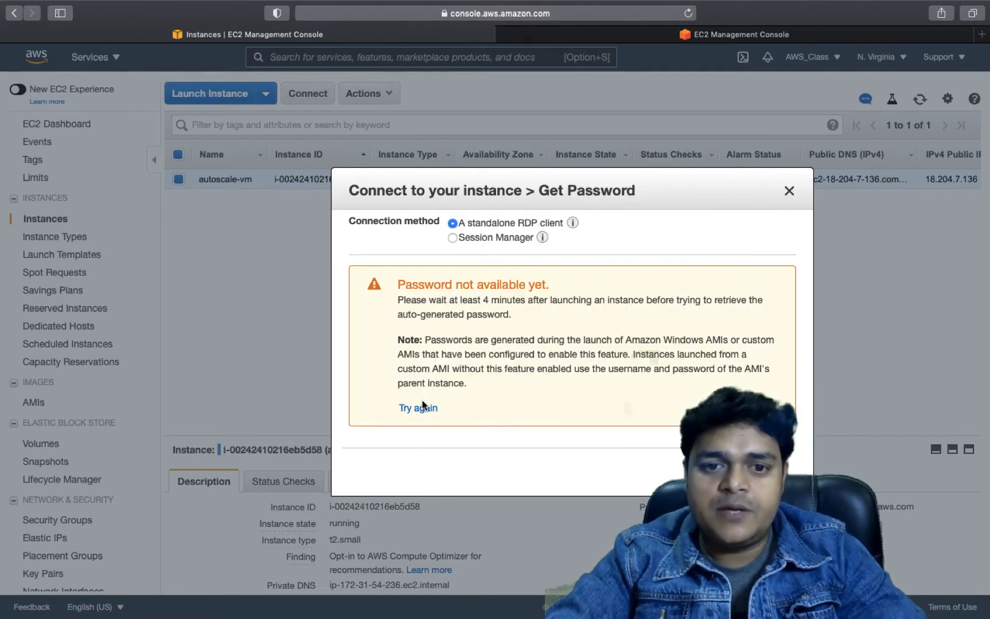
click(424, 409)
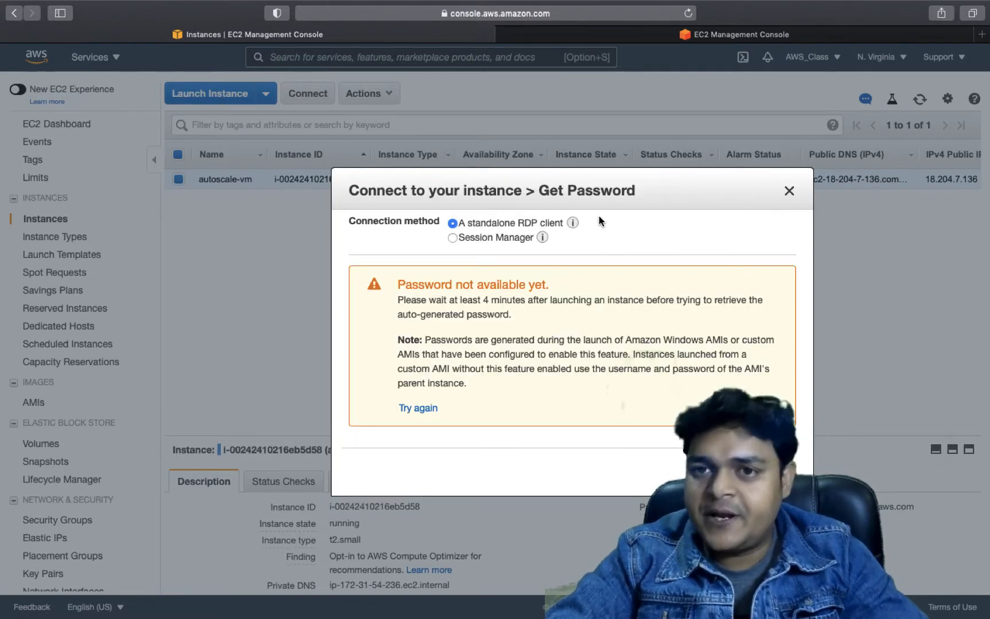
click(788, 193)
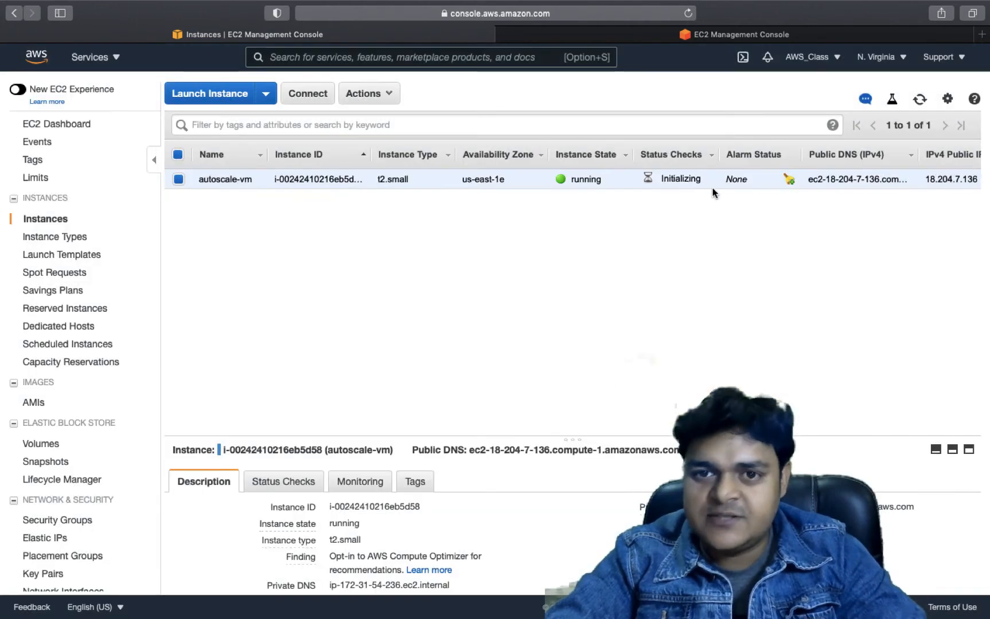
click(920, 100)
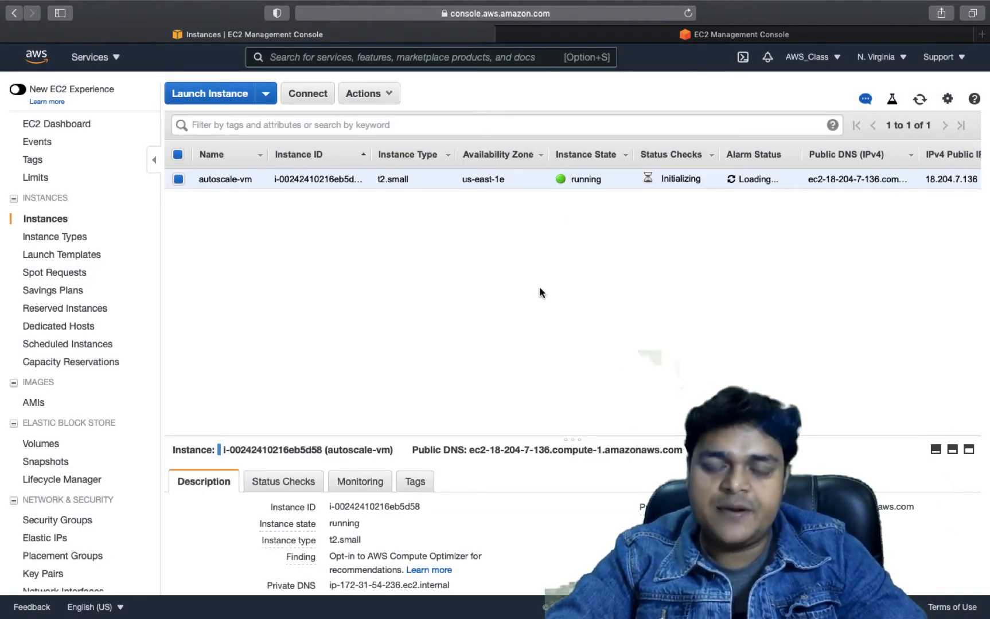
Stop the screen recording from the desktop and return to the console
key(ctrl+Left)
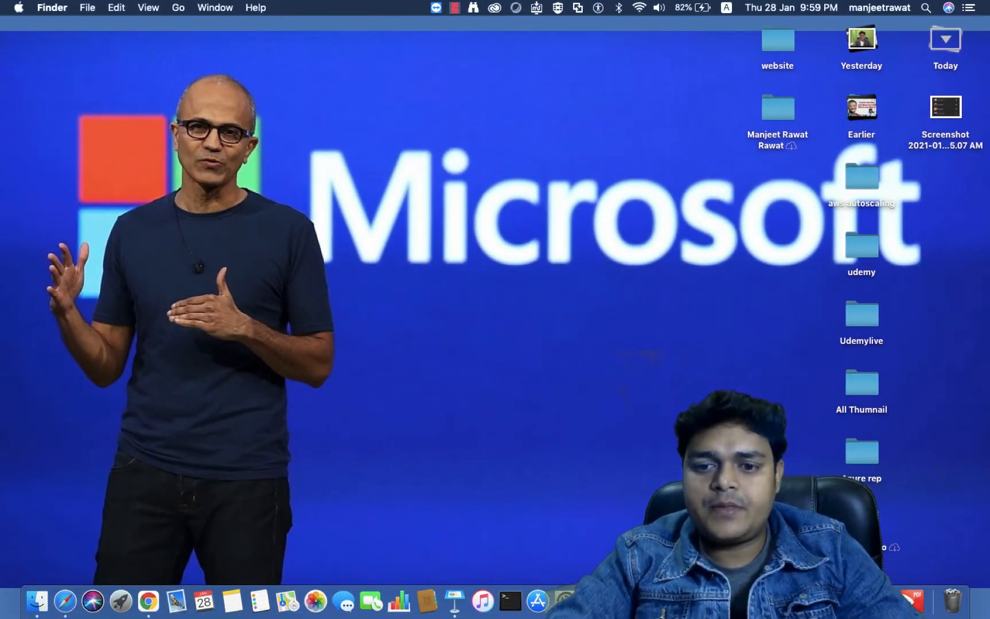
right_click(789, 602)
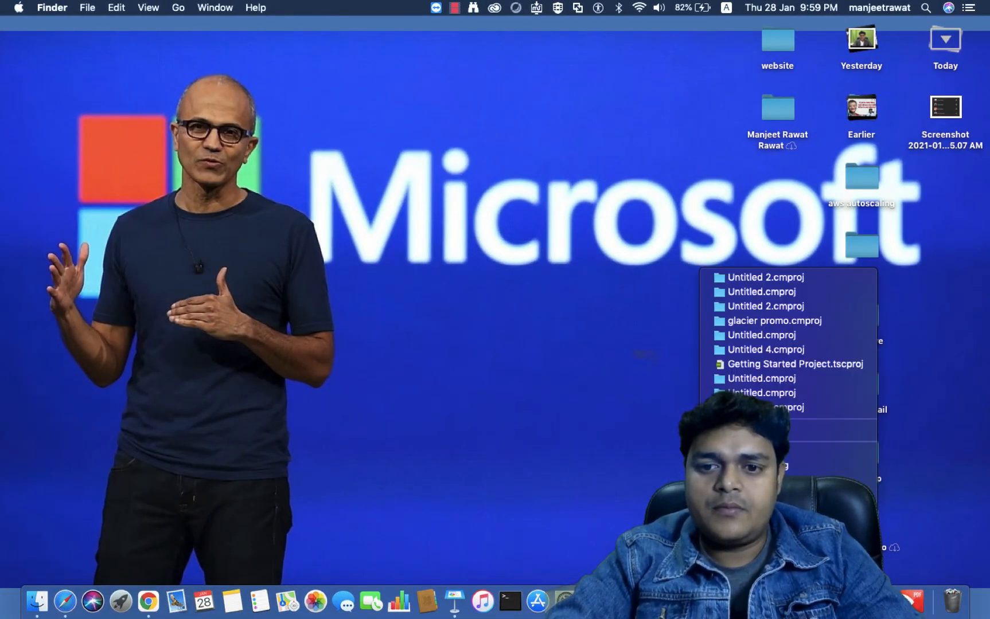
click(759, 466)
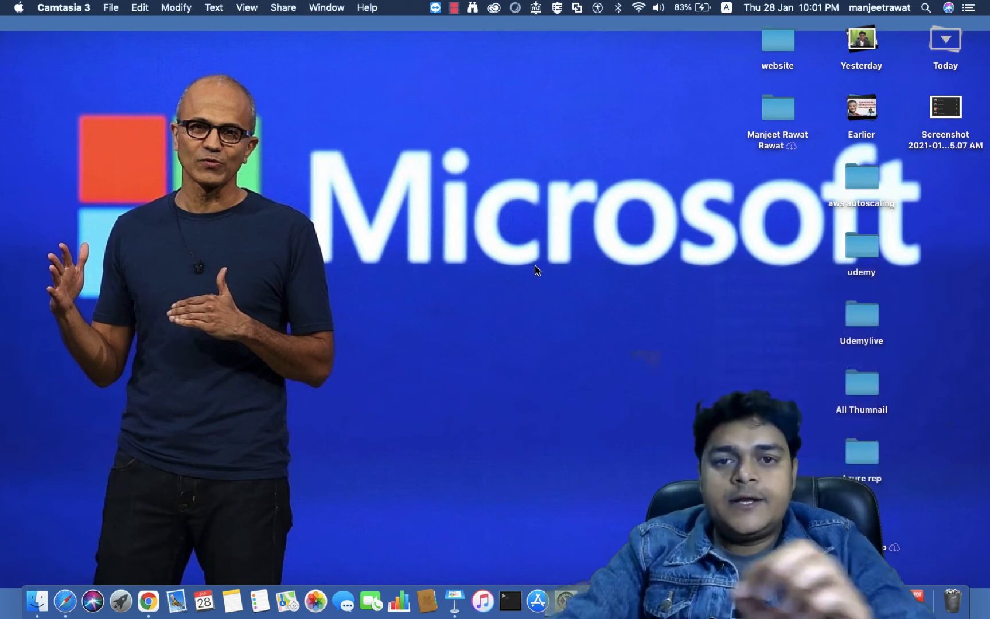
key(ctrl+Right)
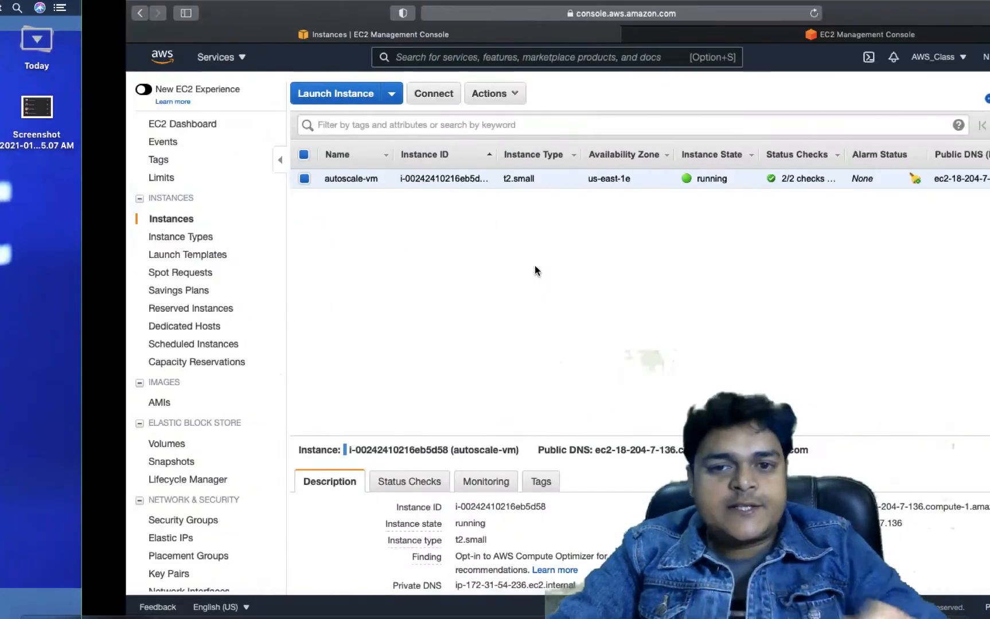
Reopen Get Password, try choosing the key pair file, then close the dialog
click(325, 101)
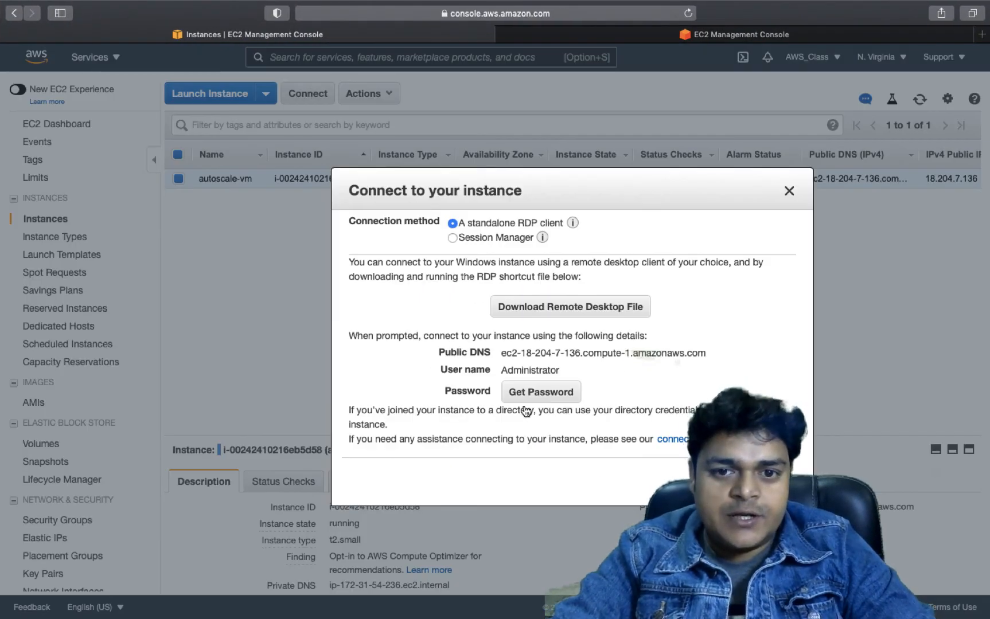
click(539, 395)
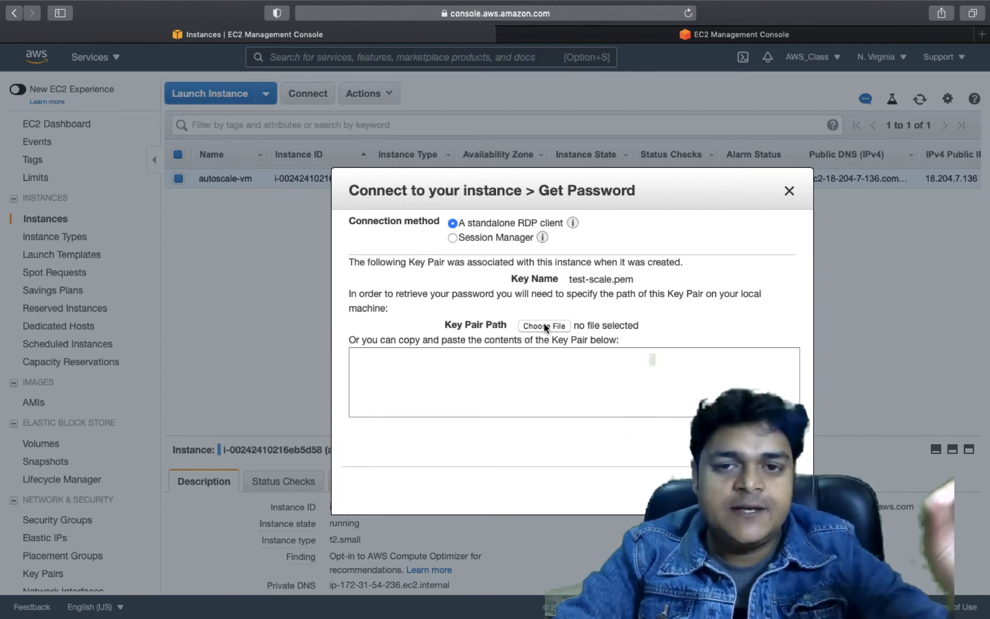
click(544, 326)
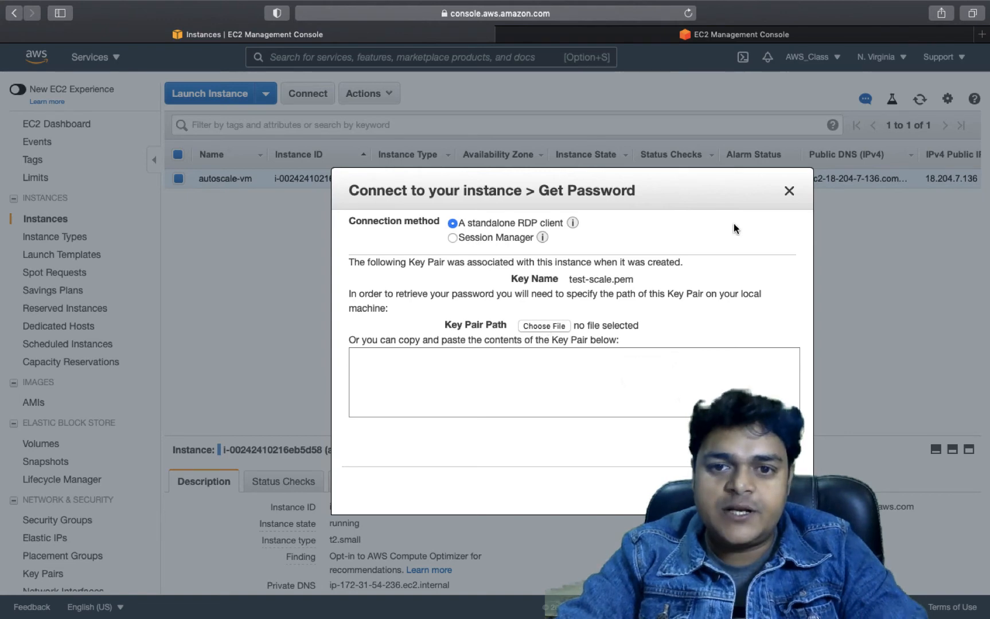
drag(648, 192, 631, 154)
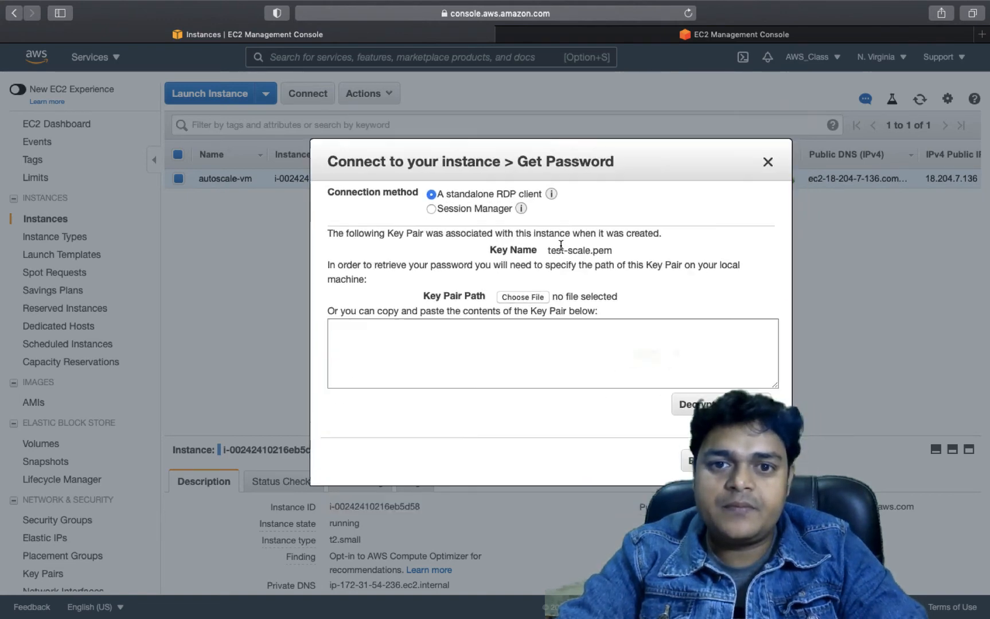
click(519, 299)
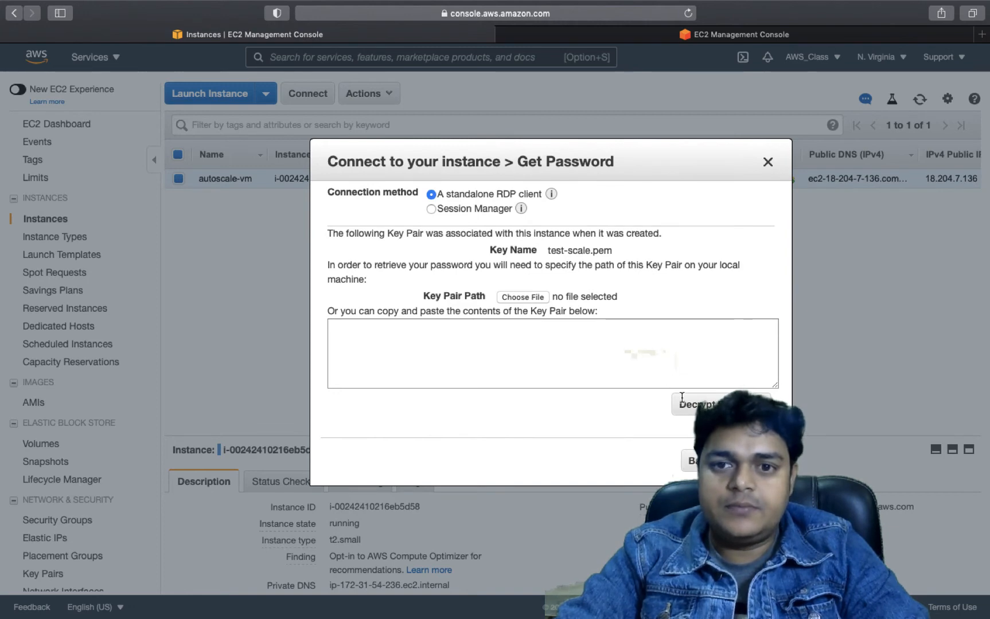
drag(628, 155, 751, 168)
click(894, 168)
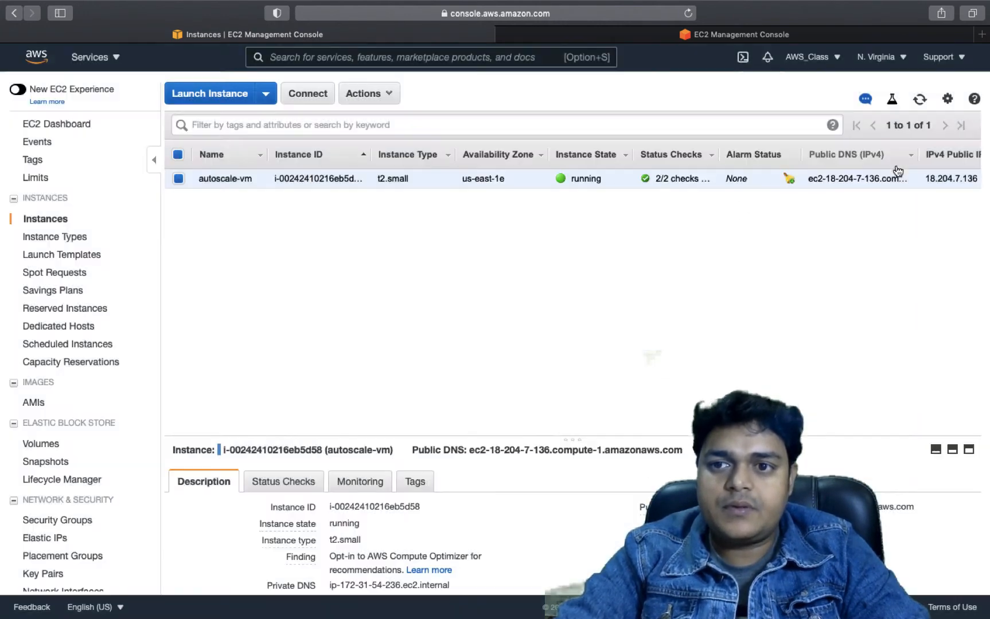
Launch Chrome full screen, go to aws.amazon.com, and open My Account for sign-in
key(ctrl+Right)
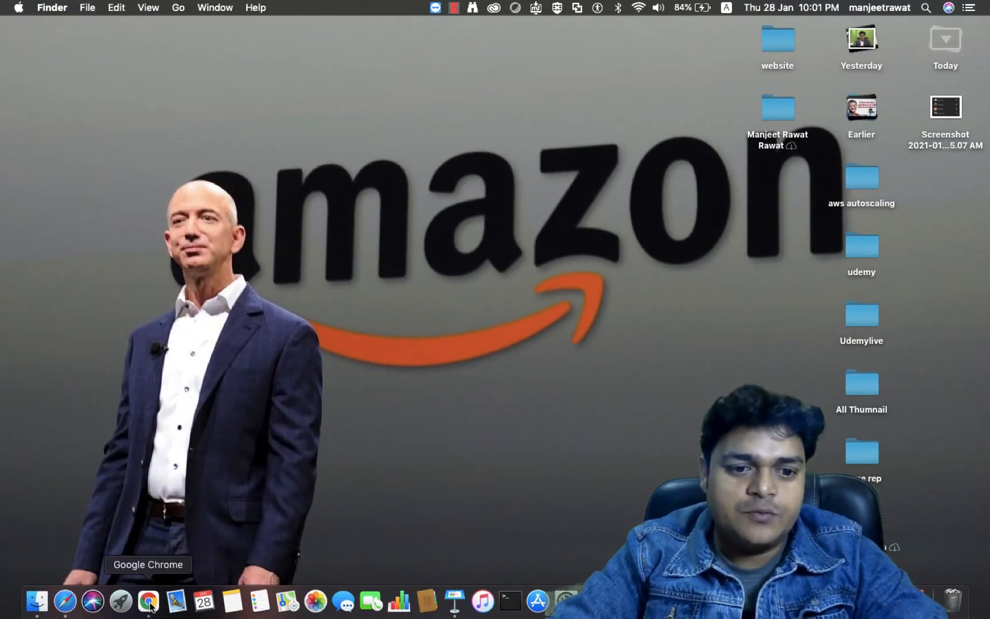
click(150, 603)
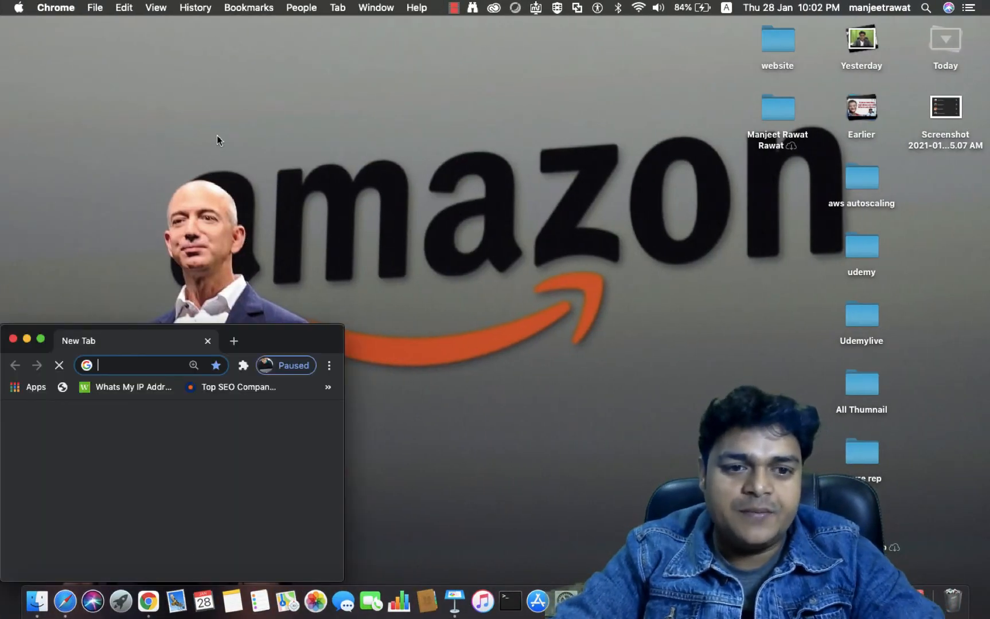
click(40, 339)
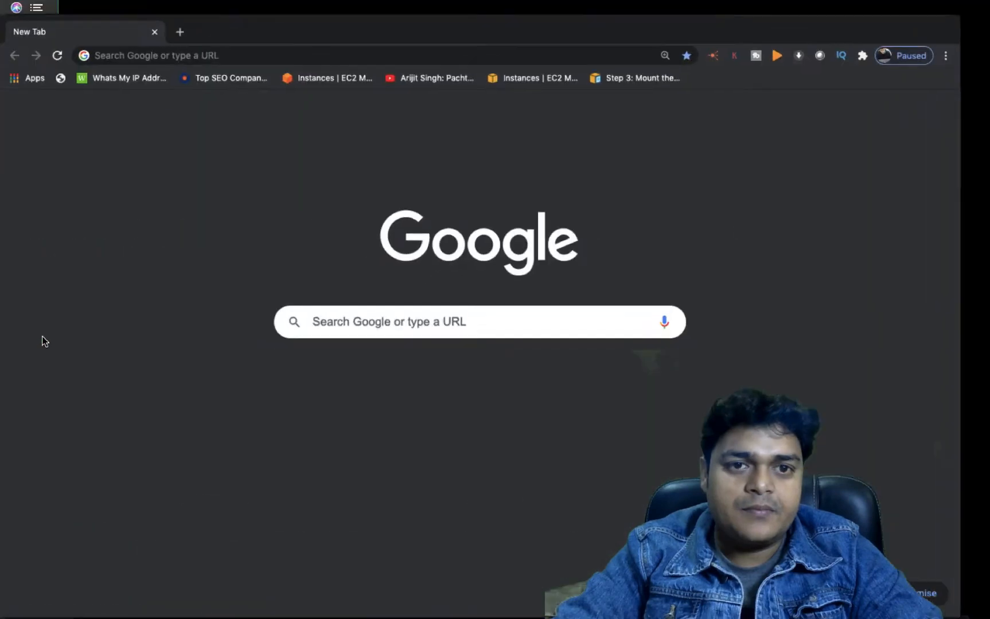
click(338, 42)
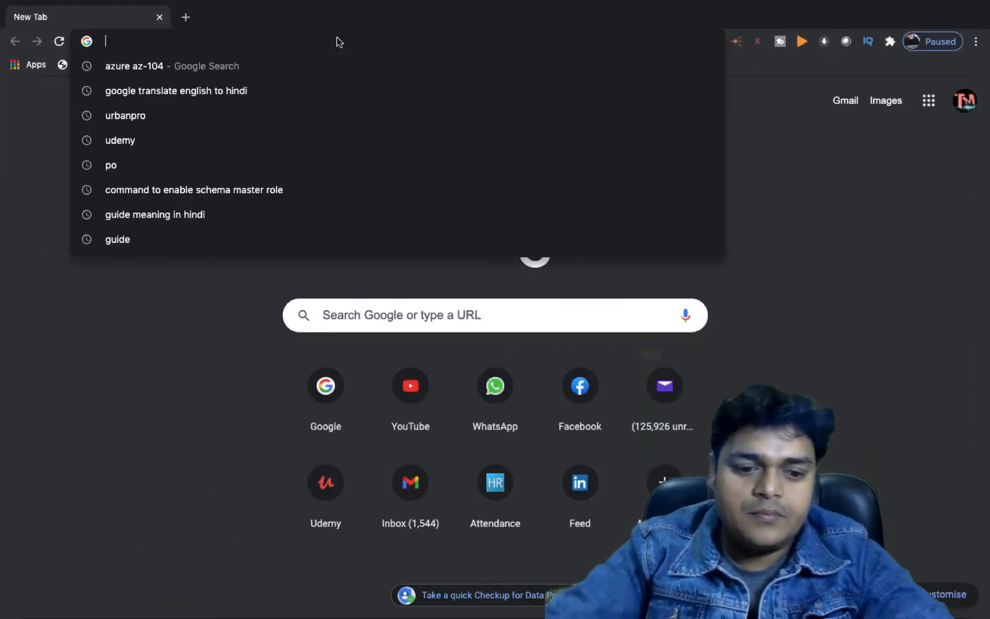
text(aws)
key(Return)
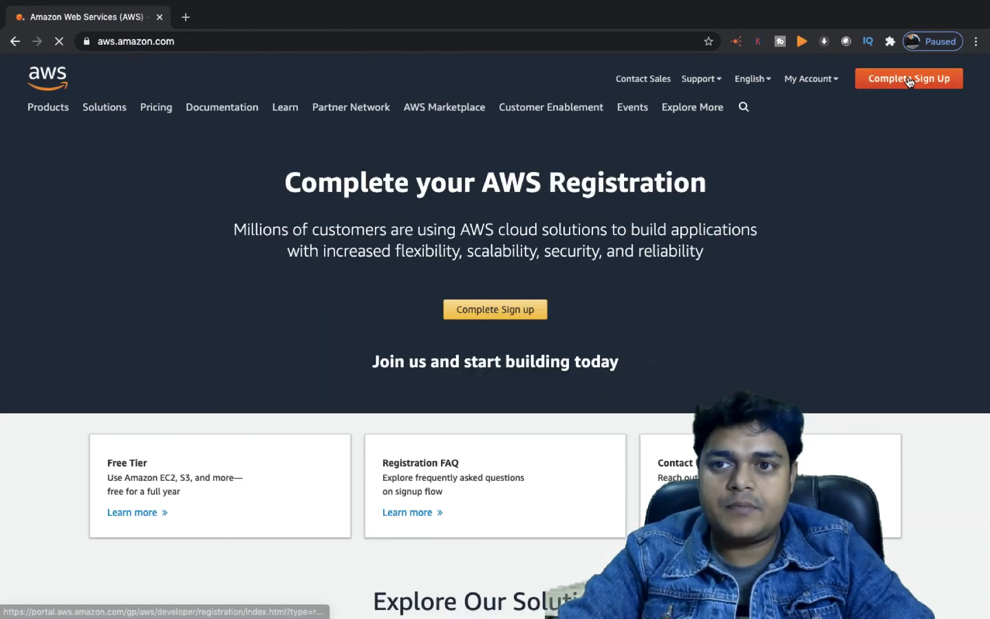
click(795, 84)
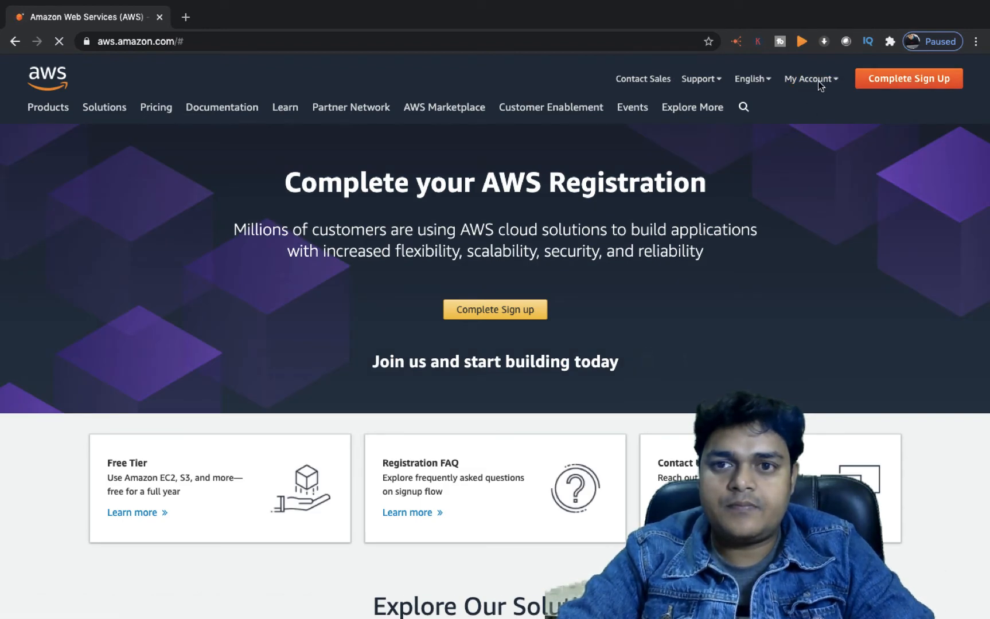
mouse_move(818, 81)
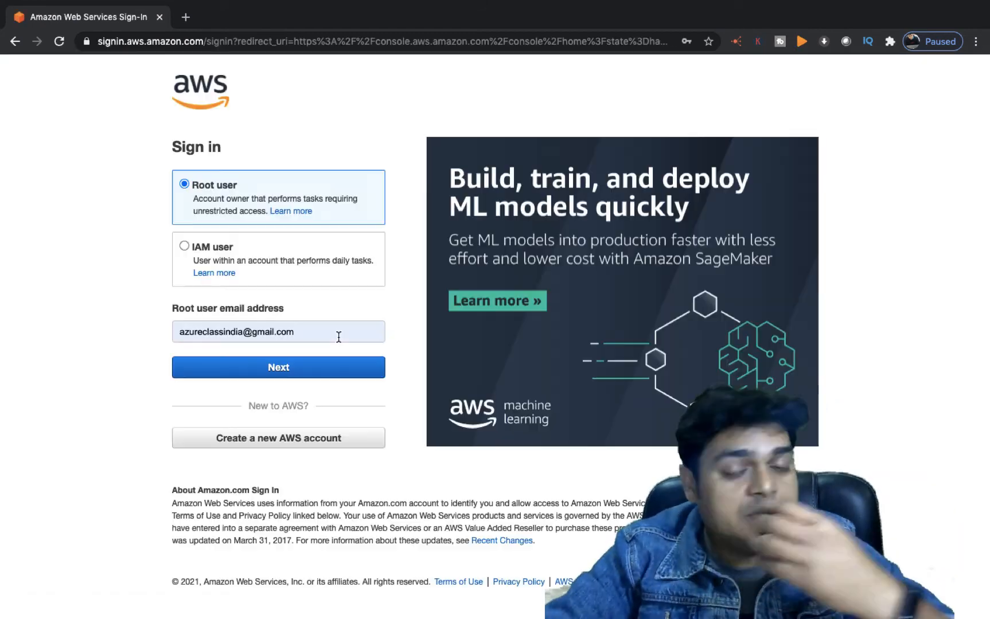
Replace the root email with the other saved address and sign in with its password
click(321, 331)
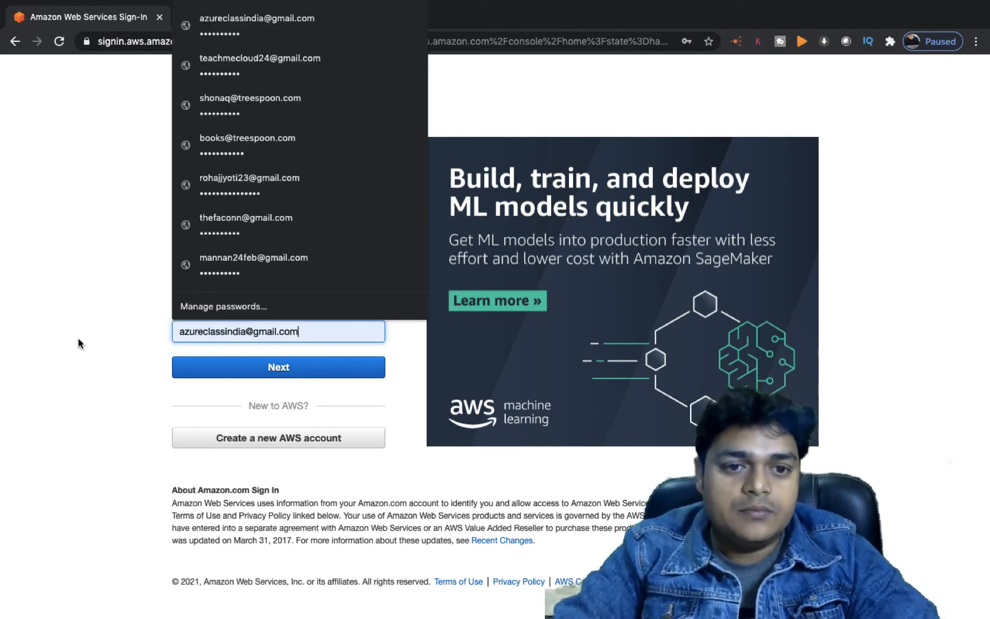
key(ctrl+a)
key(BackSpace)
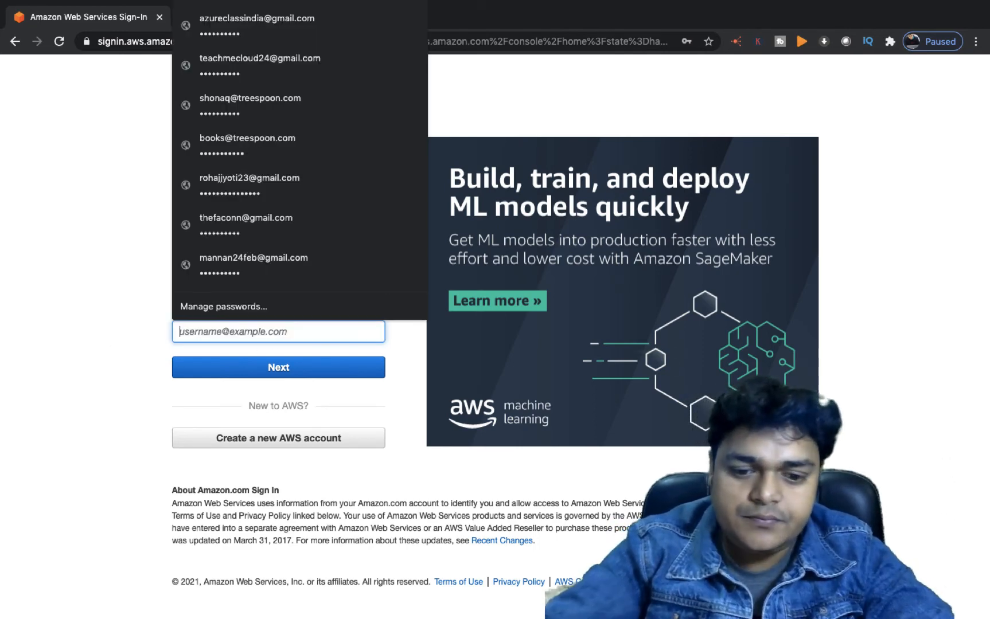
text(new)
key(Down)
key(Return)
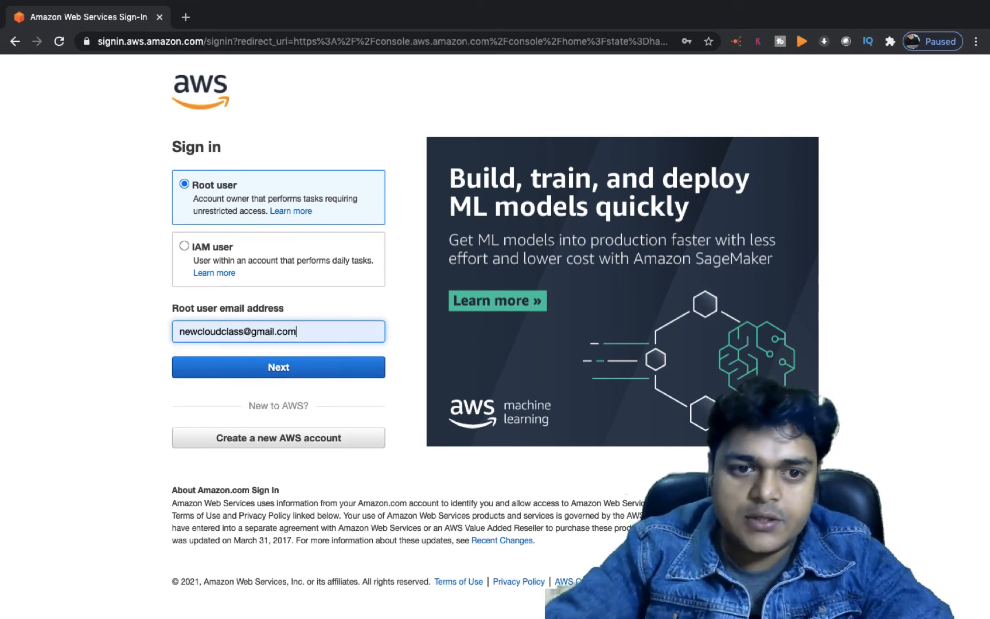
click(246, 372)
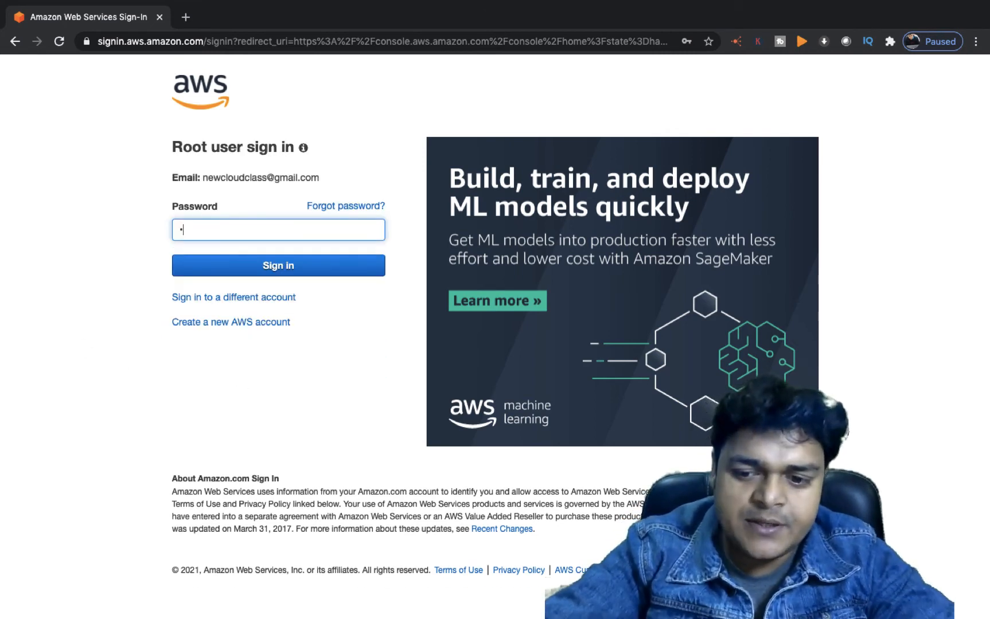
text(••)
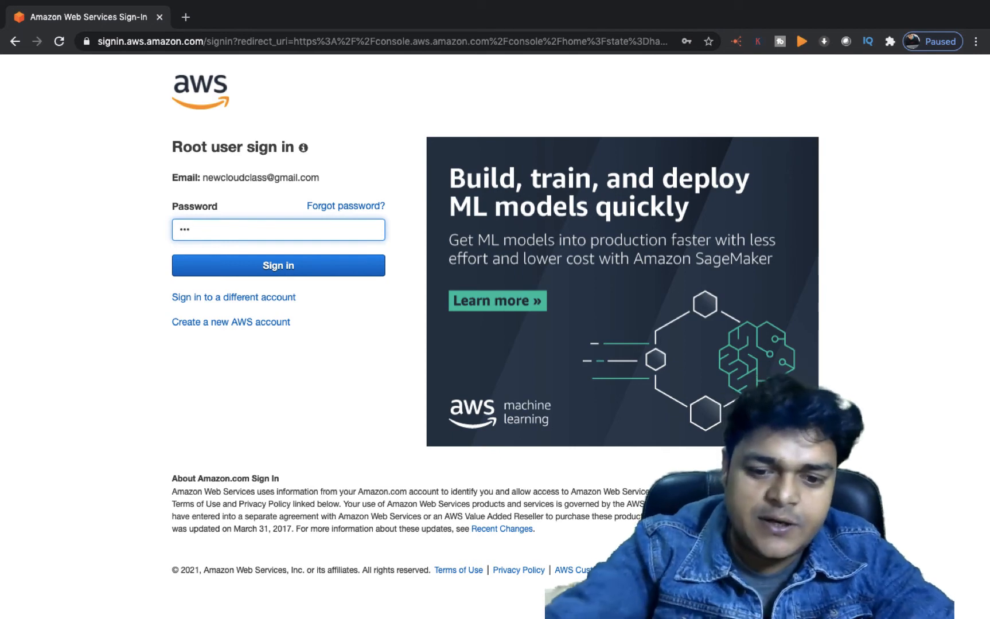
text(•••••••)
key(Return)
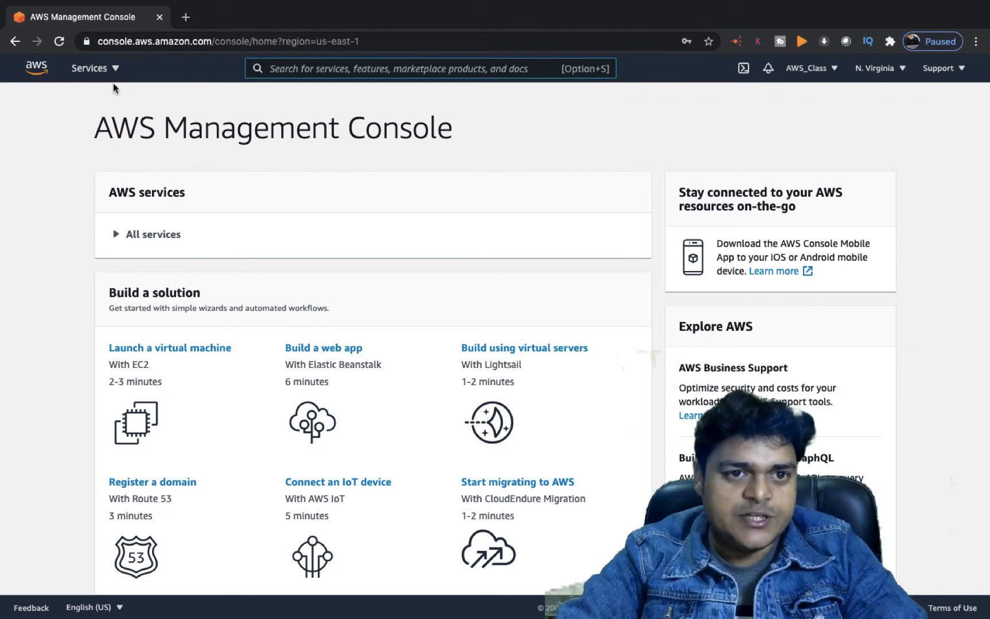
Go to EC2, filter to running instances, dismiss the banner, and select autoscale-vm
click(103, 69)
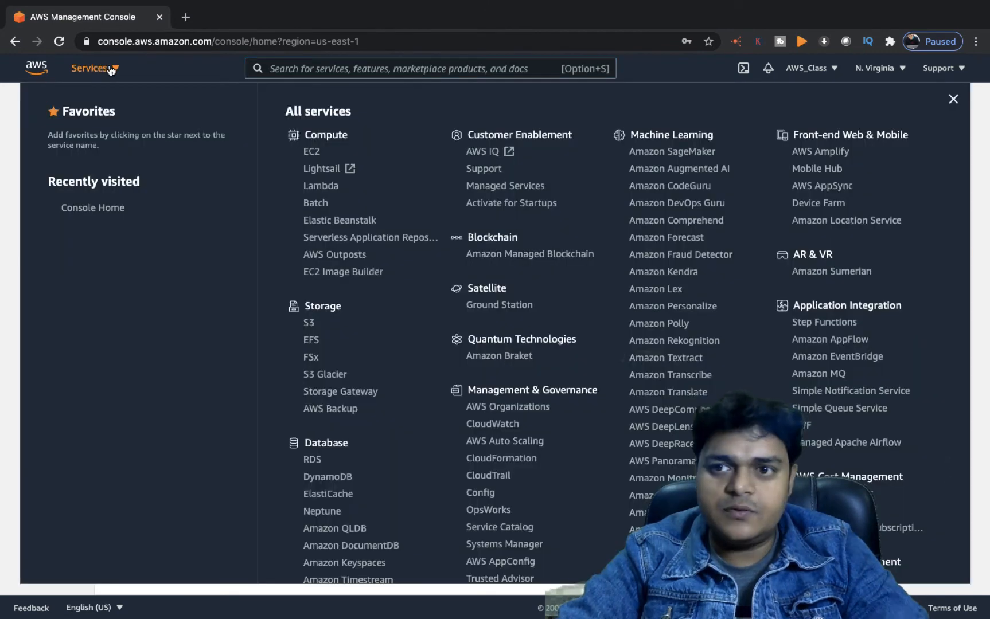
click(311, 152)
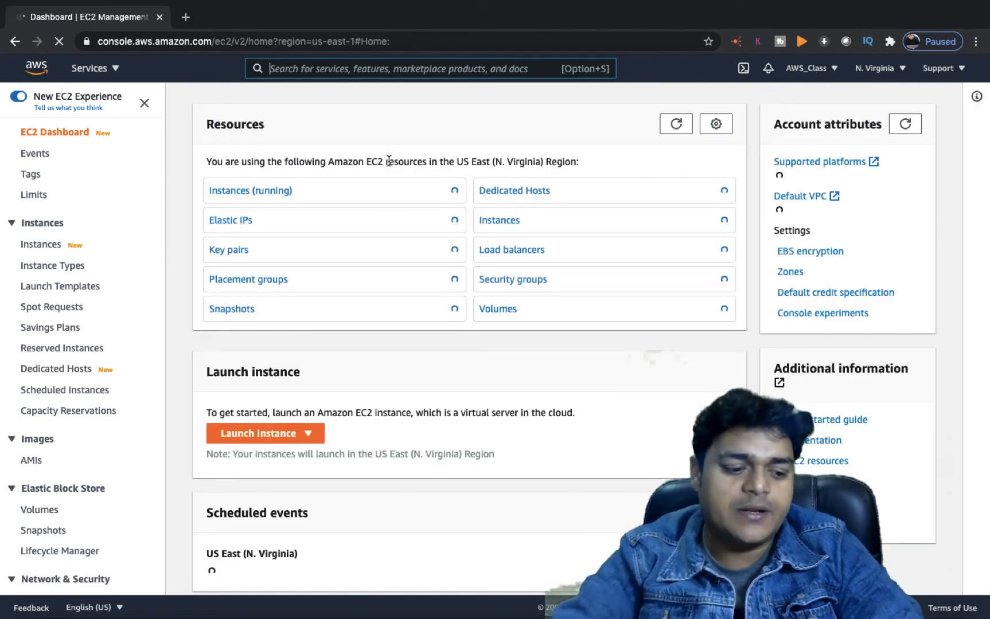
click(249, 194)
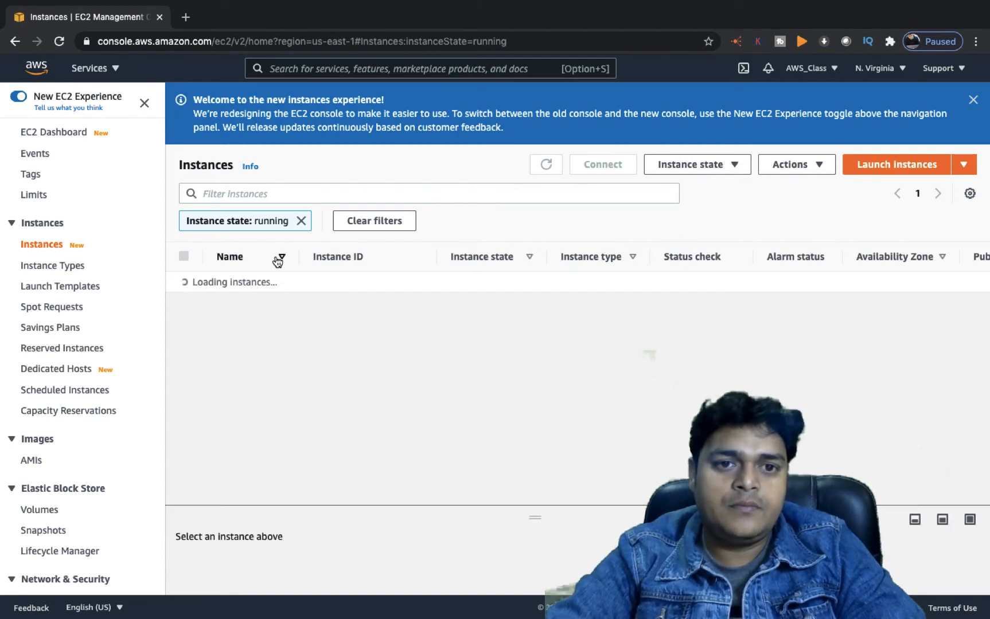
click(974, 101)
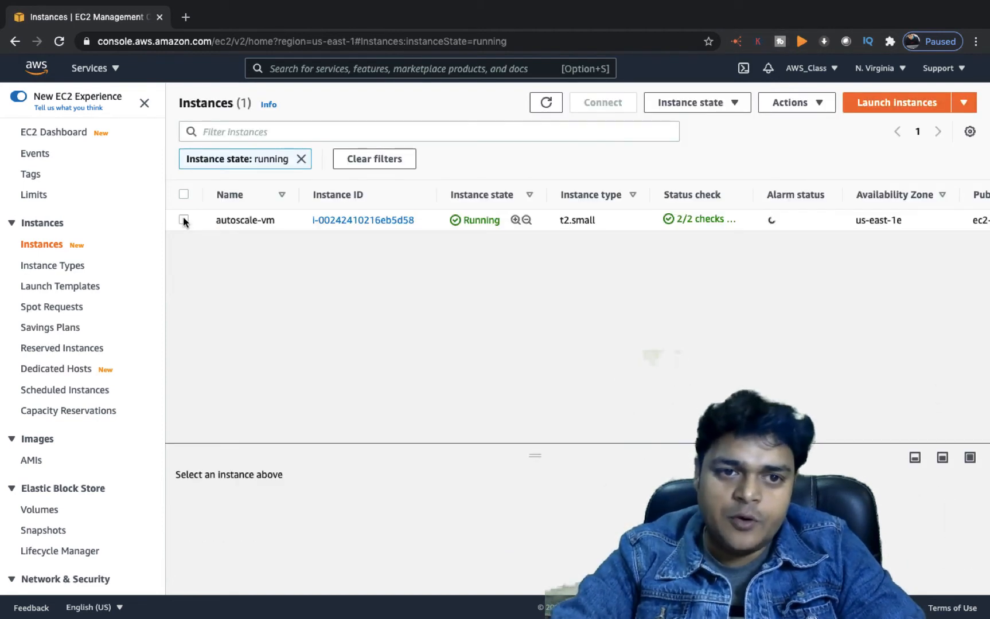
click(198, 219)
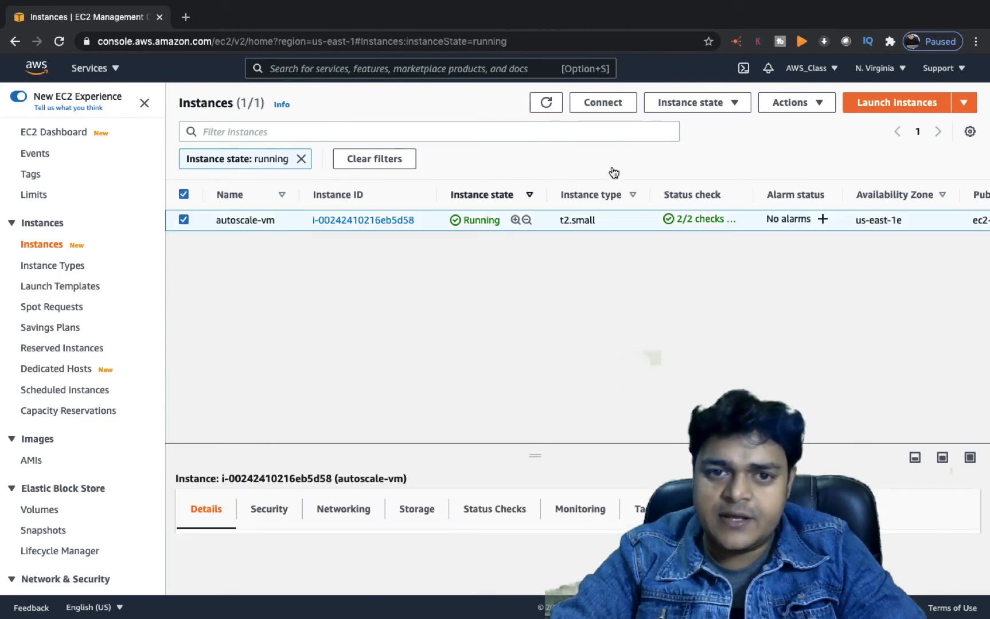
Decrypt the administrator password using test-scale.pem under Connect > RDP client, and copy it
click(597, 107)
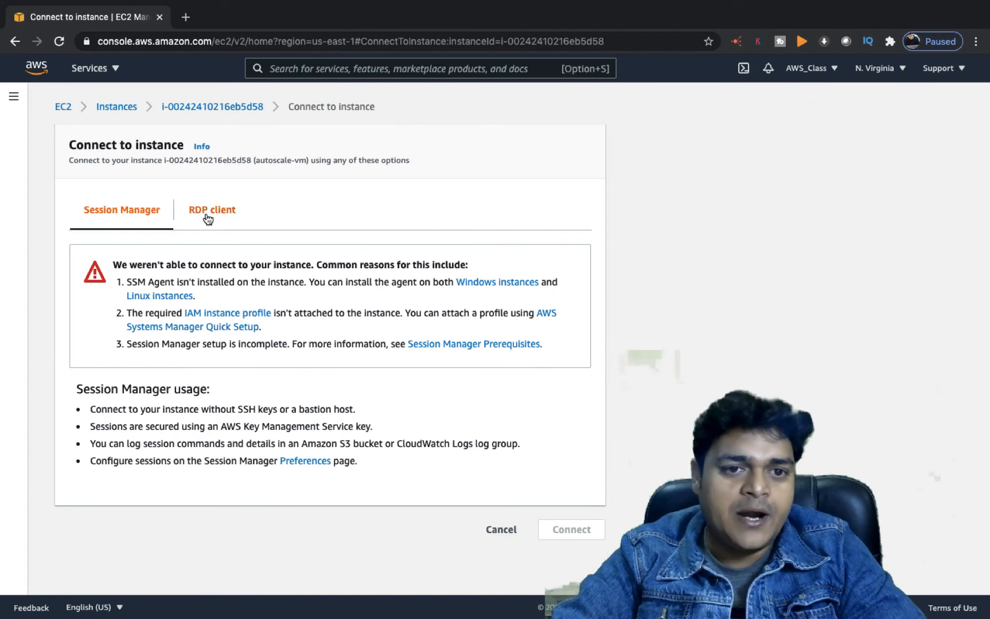
click(210, 214)
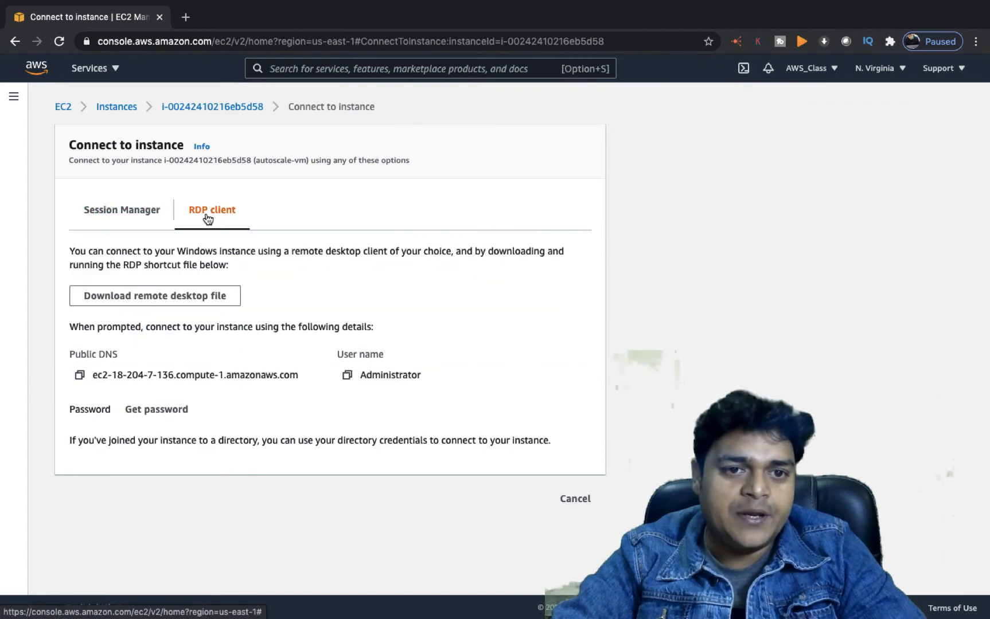
click(155, 409)
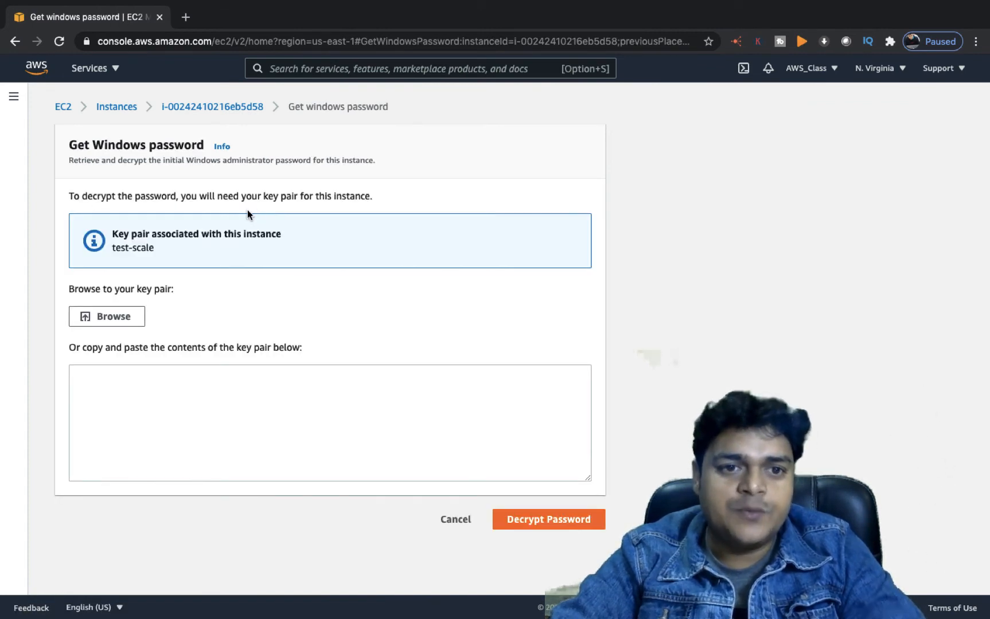
click(114, 318)
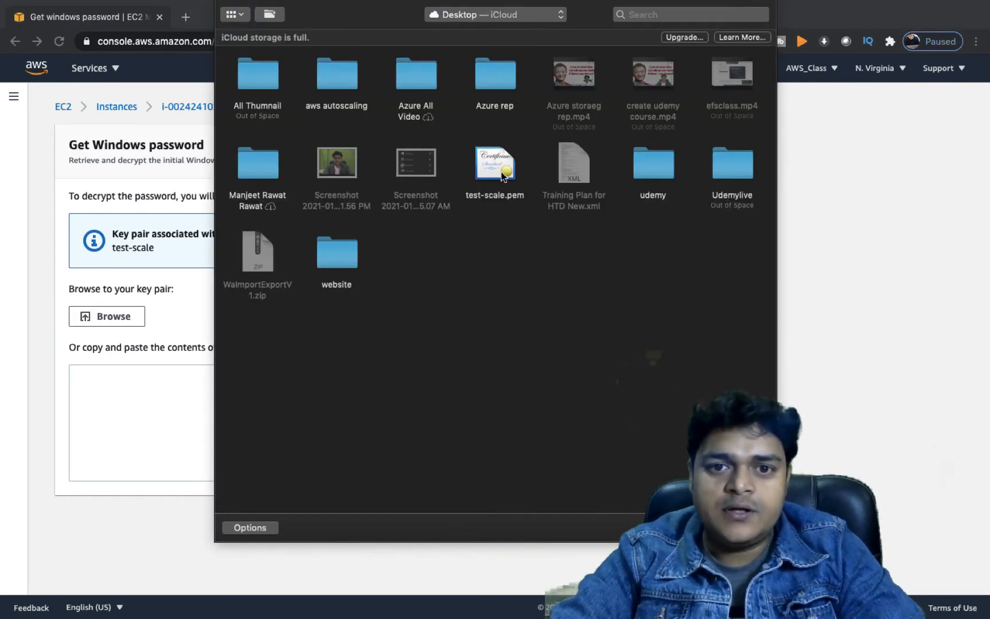
double_click(495, 167)
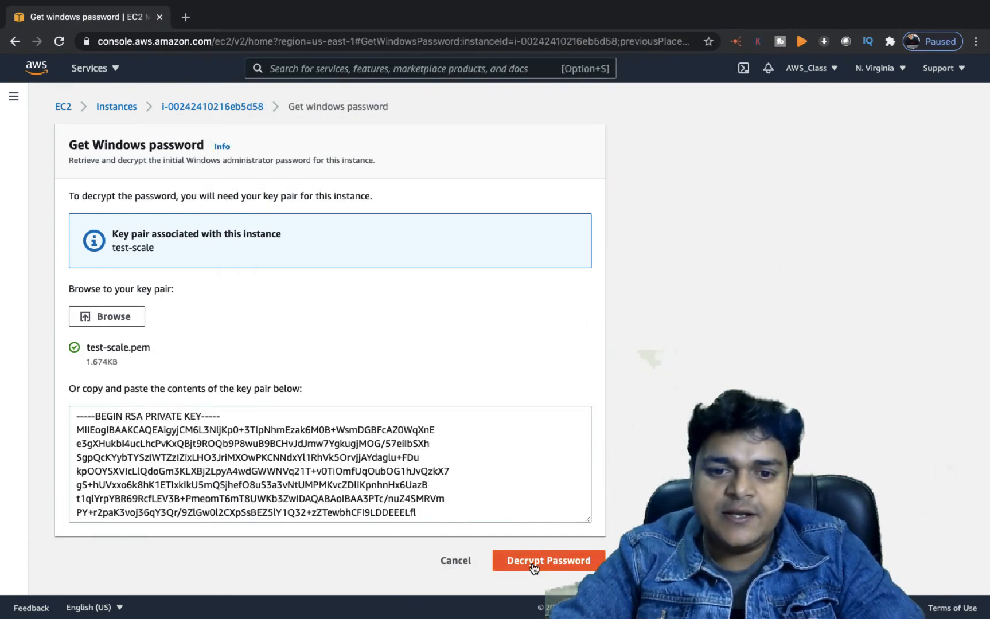
click(533, 563)
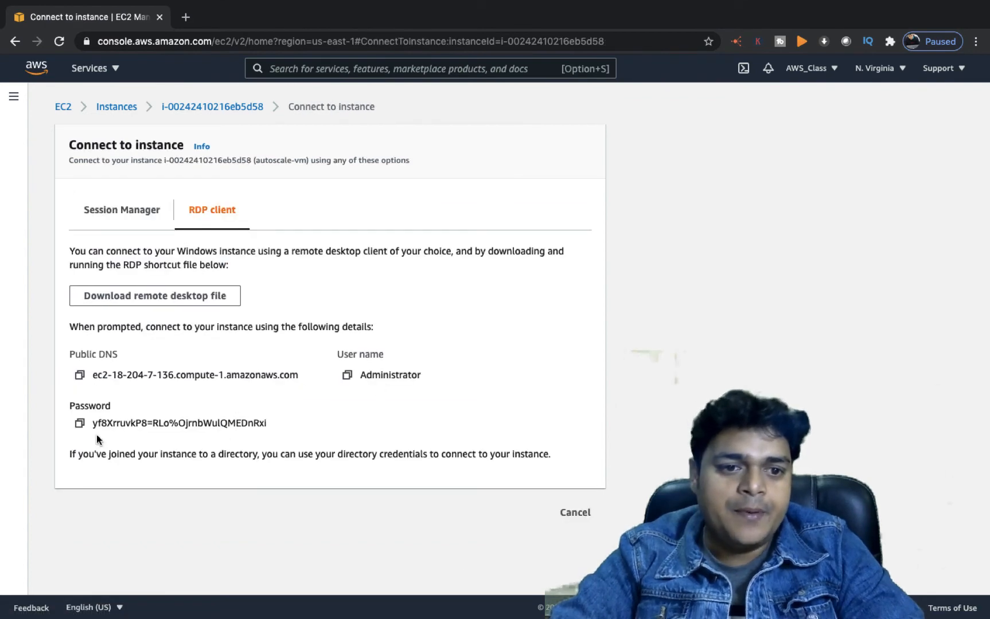
click(79, 422)
key(ctrl+Left)
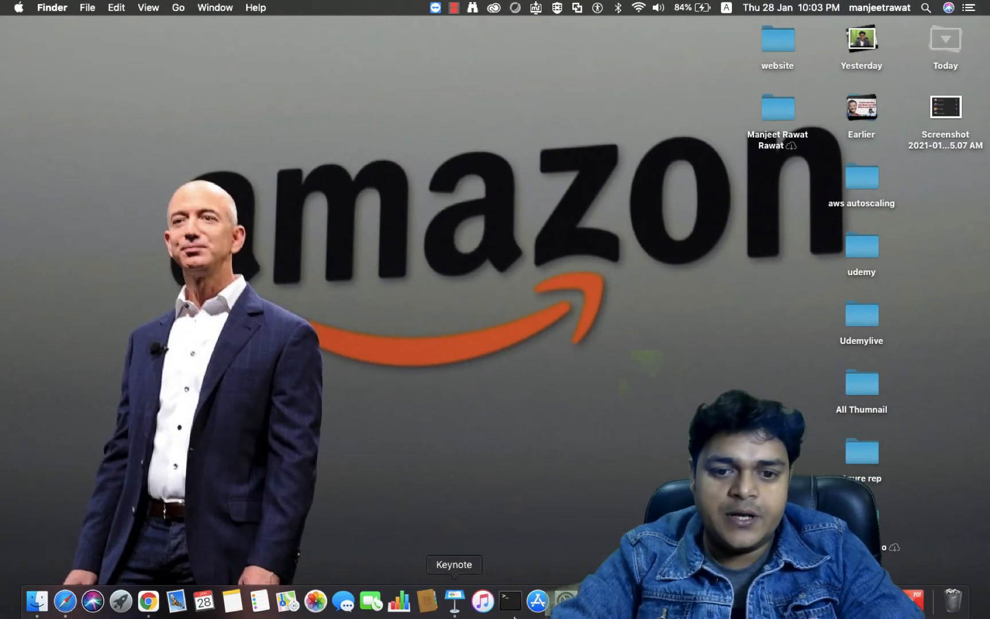
Bring up Remote Desktop and replace the AWS -Instance saved password with the new one
right_click(622, 601)
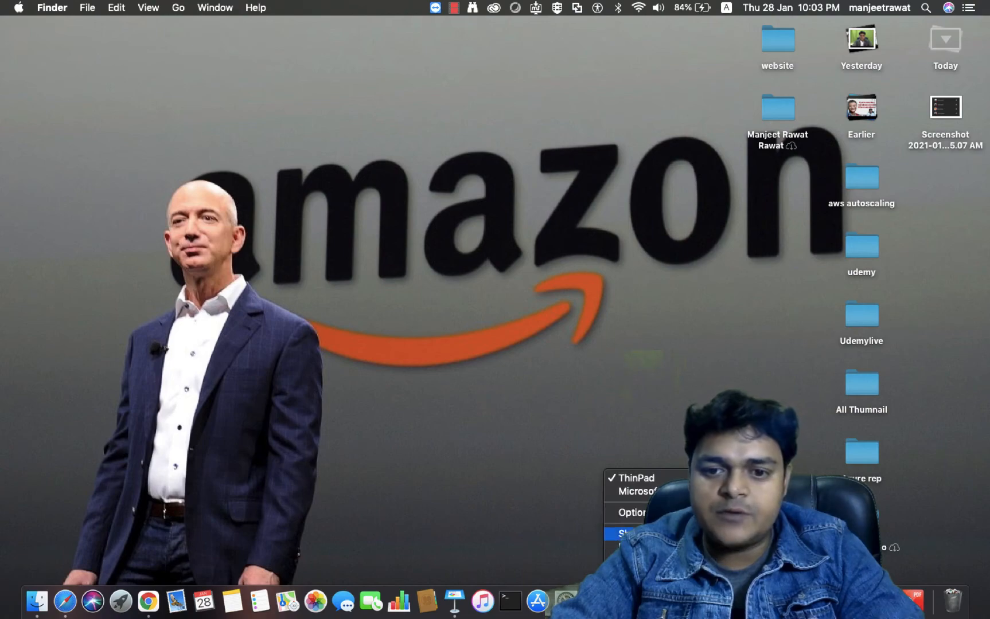
click(637, 534)
click(472, 517)
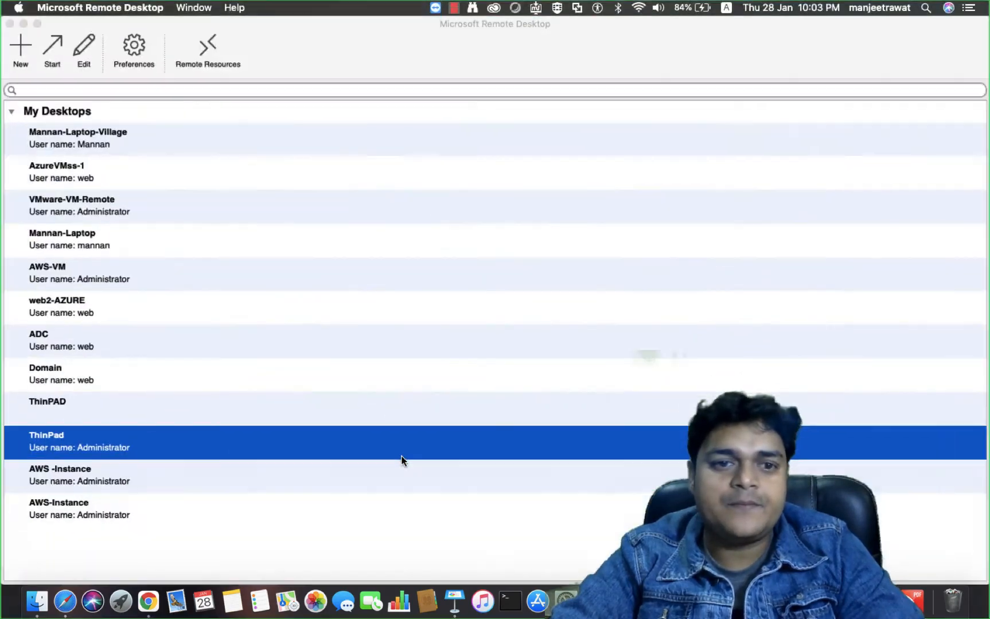
key(Return)
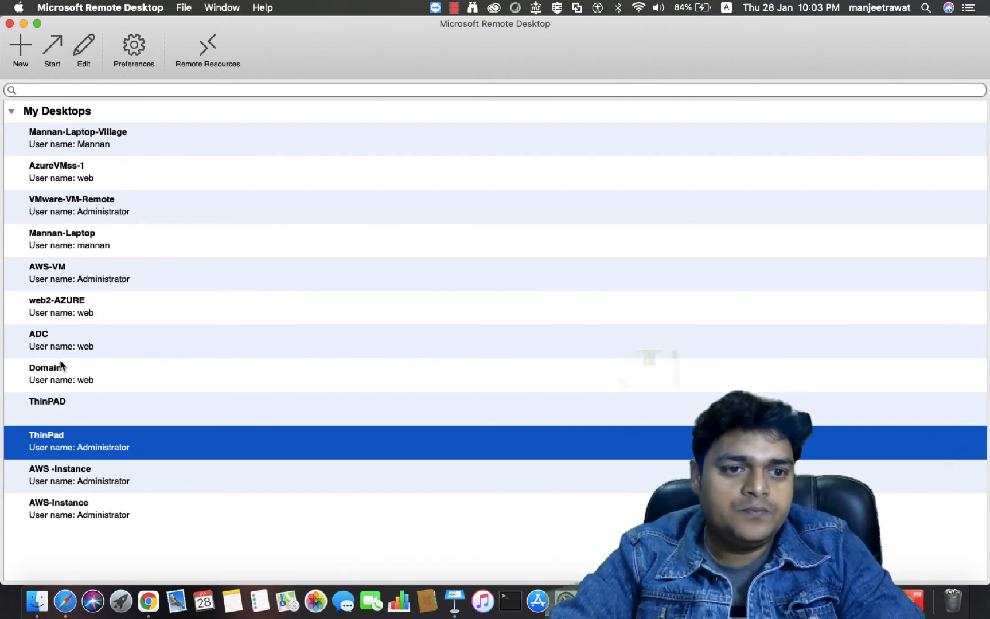
right_click(69, 476)
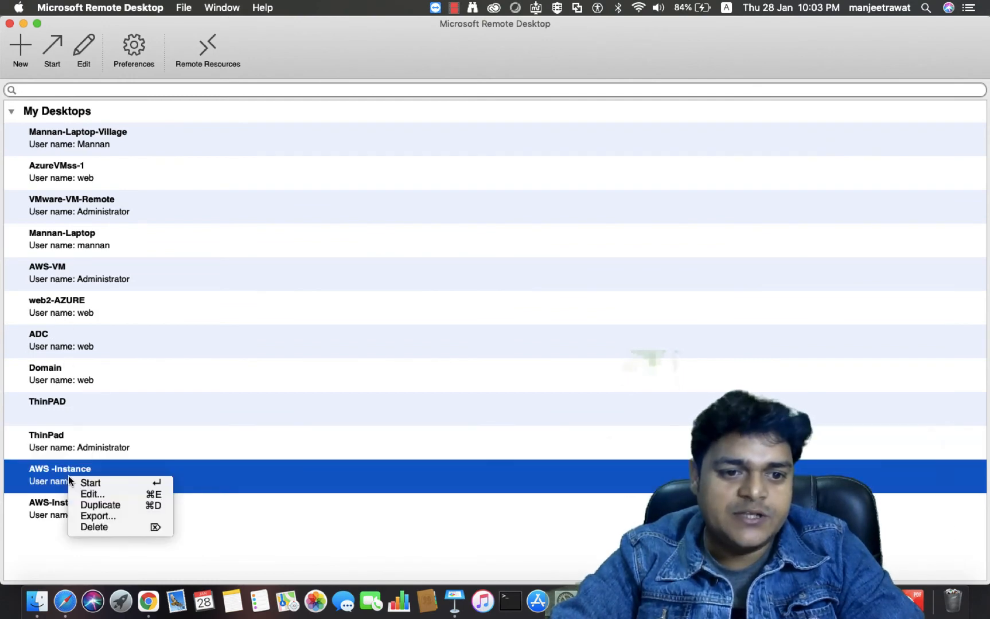
key(Escape)
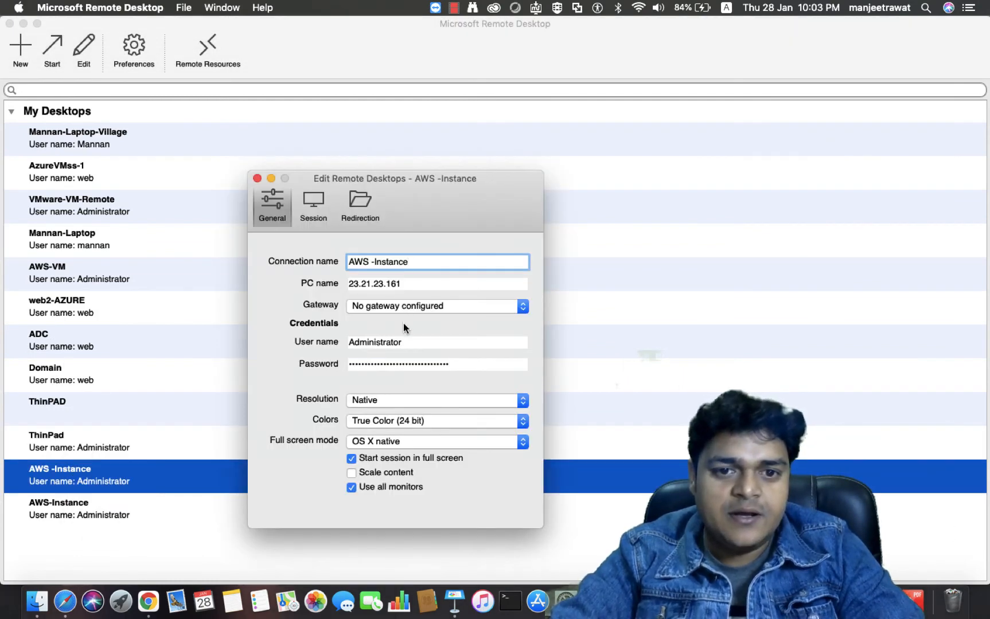
double_click(457, 363)
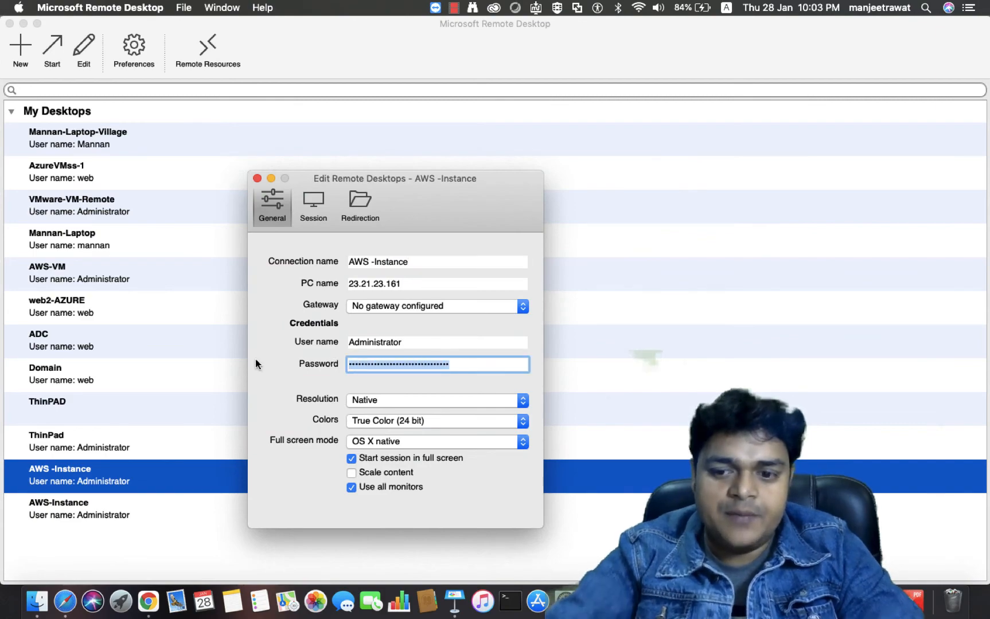
key(BackSpace)
key(super+v)
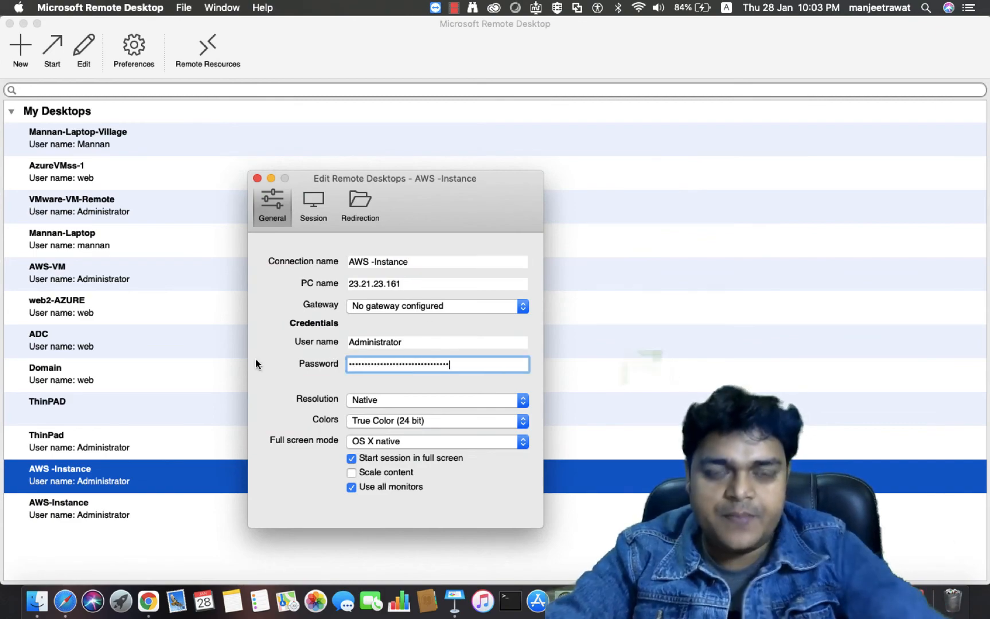
Set the AWS -Instance PC name to public IP 18.204.7.136 and start the session
key(ctrl+Right)
key(ctrl+Left)
key(ctrl+Left)
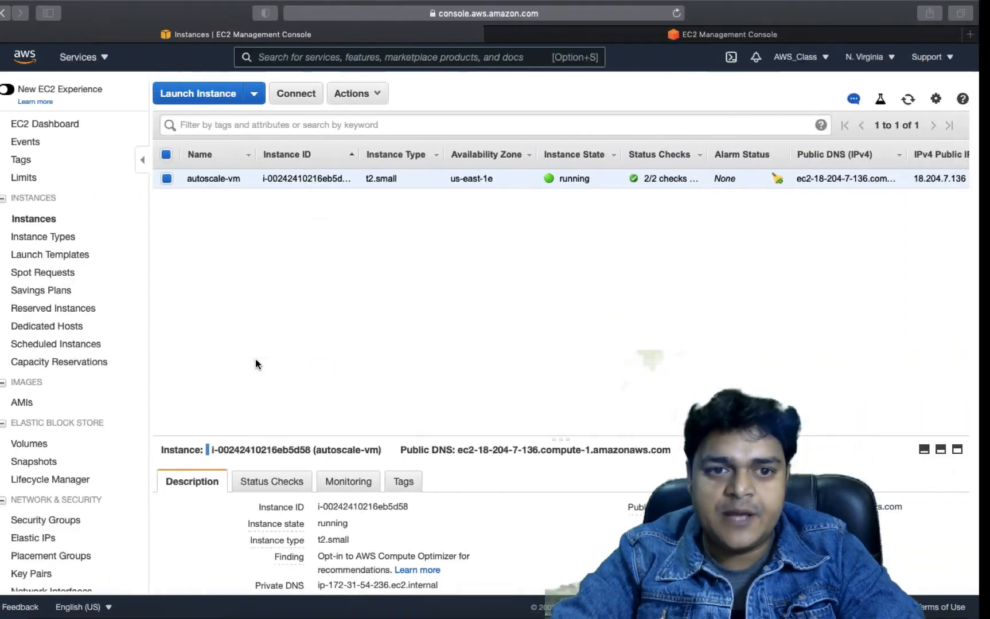
scroll(501, 509, down, 5)
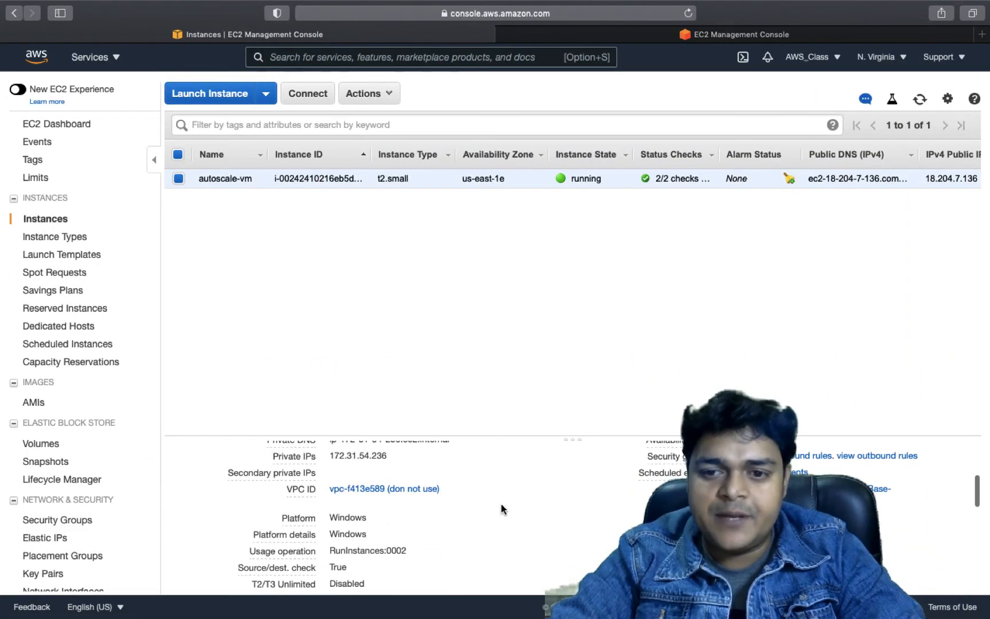
scroll(501, 509, up, 4)
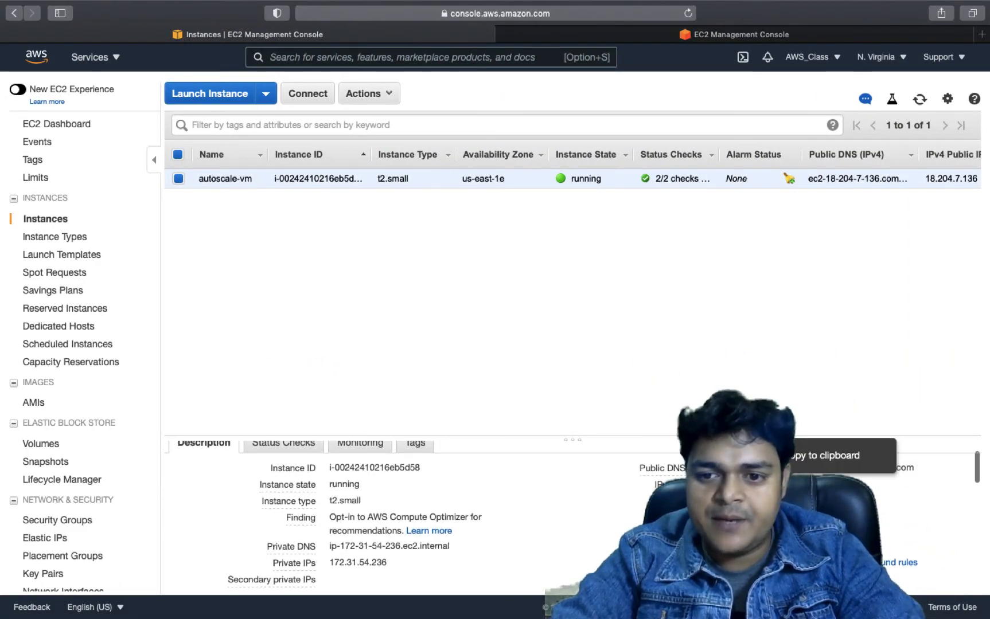
click(789, 484)
key(ctrl+Right)
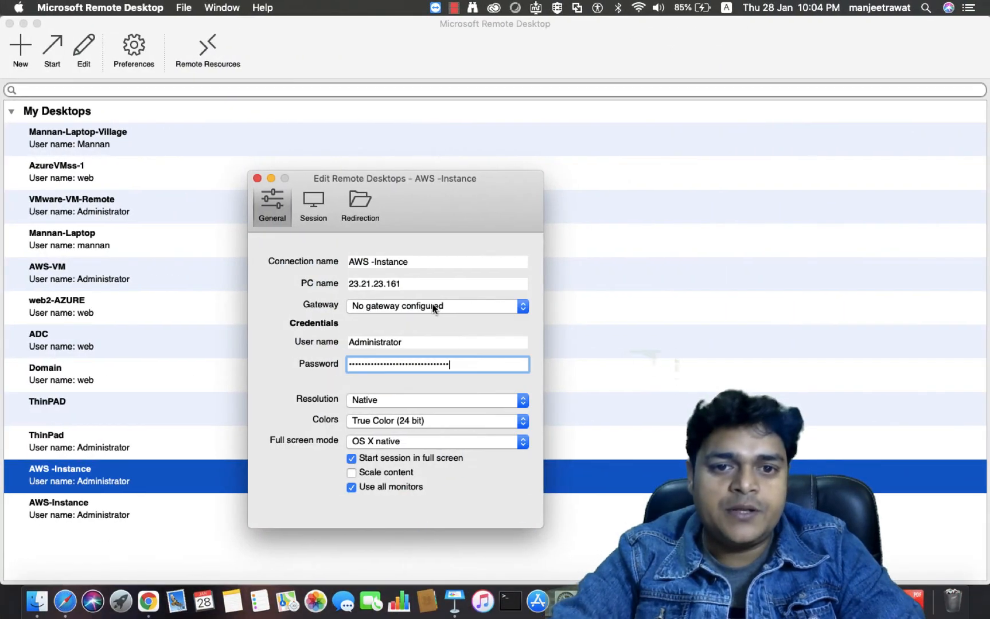
drag(453, 283, 315, 278)
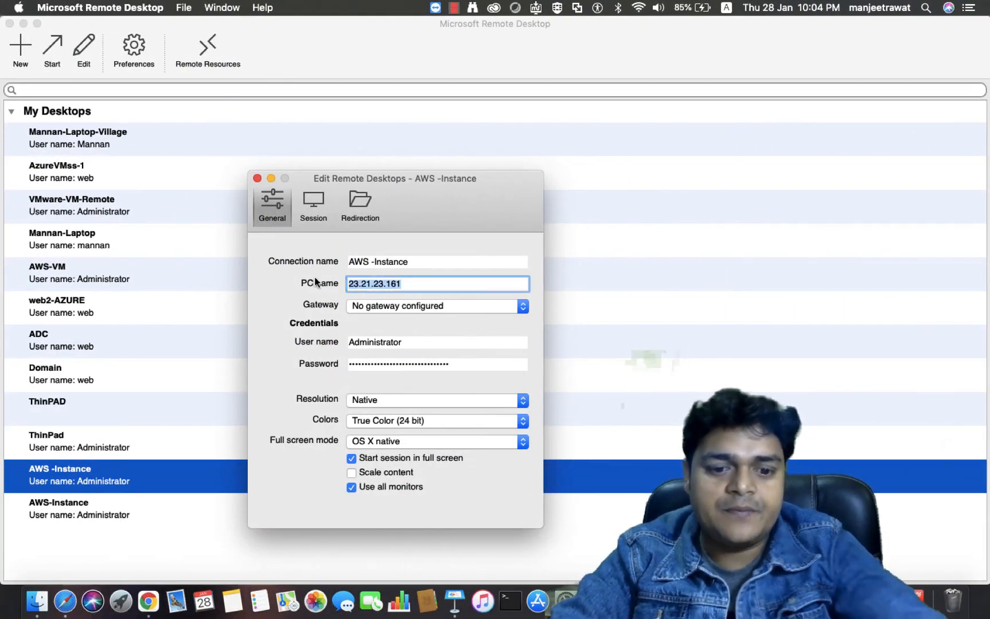
key(super+v)
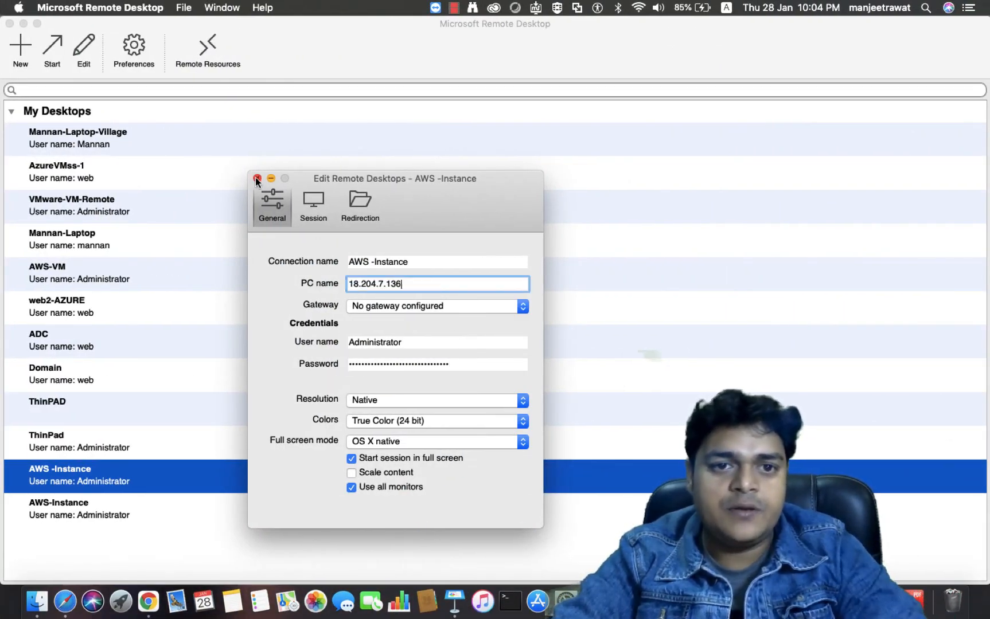
key(super+w)
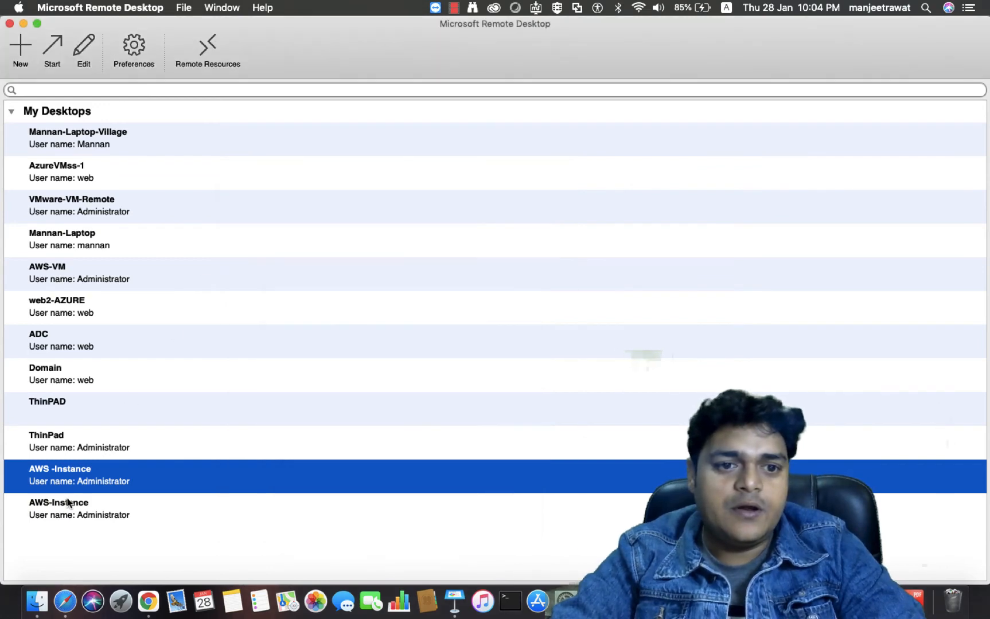
double_click(93, 468)
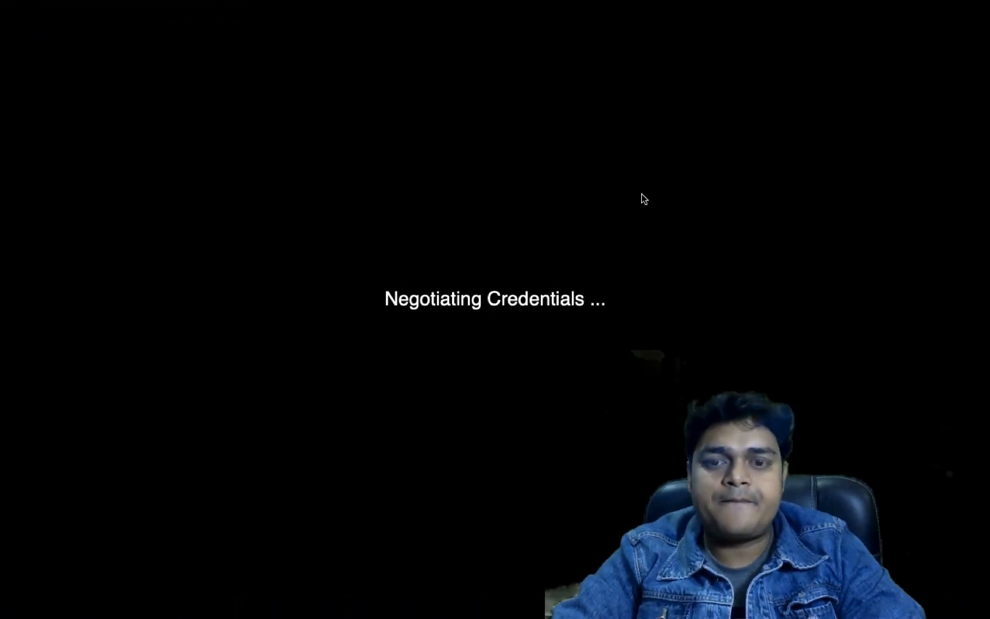
Accept the certificate, create a desktop folder named test, and decline network discovery
click(645, 240)
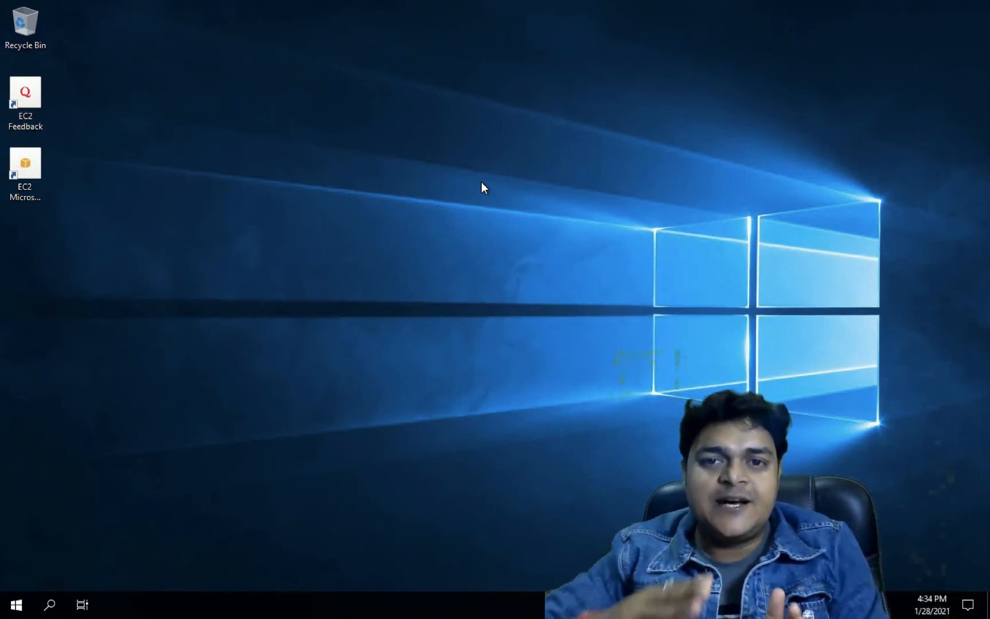
right_click(419, 222)
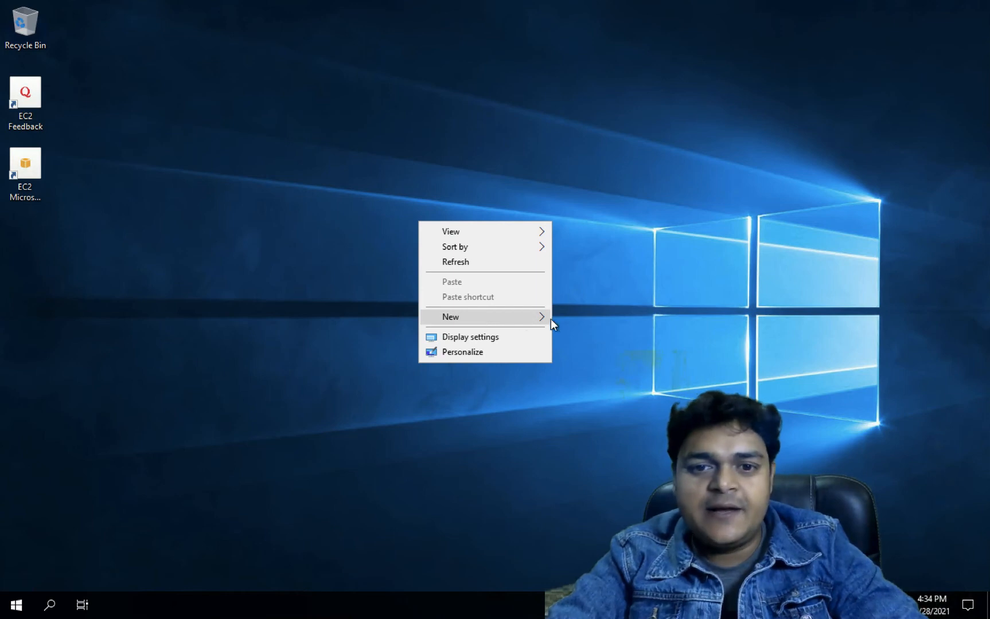
mouse_move(478, 317)
click(589, 317)
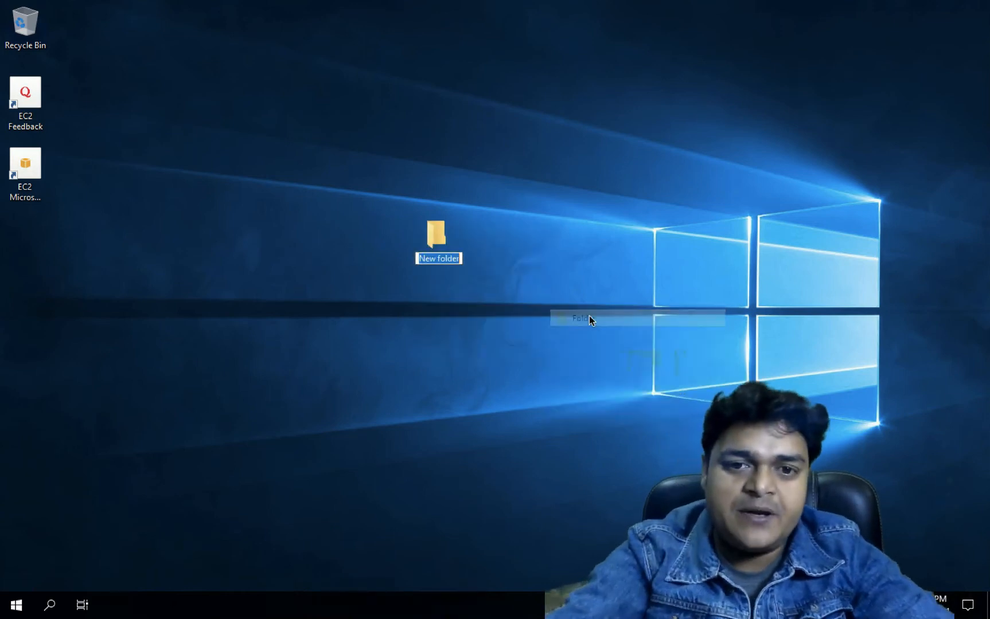
text(test)
key(Return)
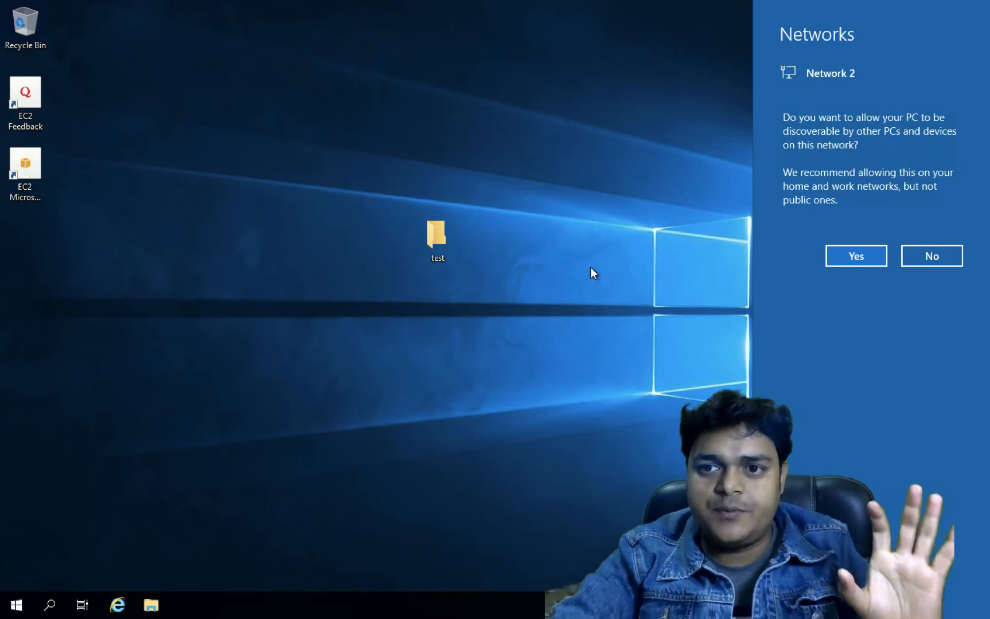
click(935, 256)
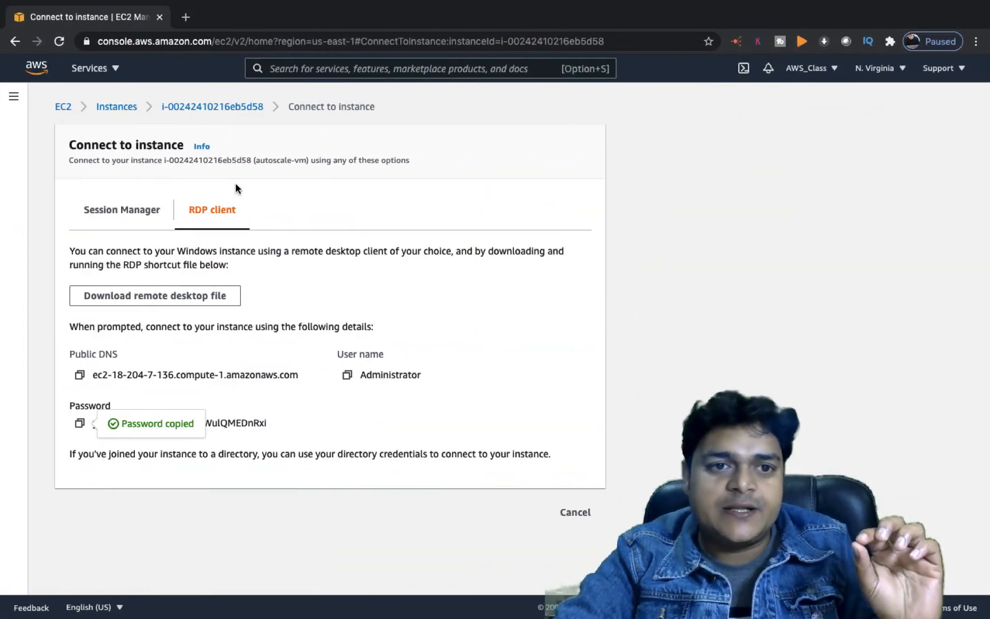
Terminate the autoscale-vm instance via Instance state > Terminate instance
click(117, 108)
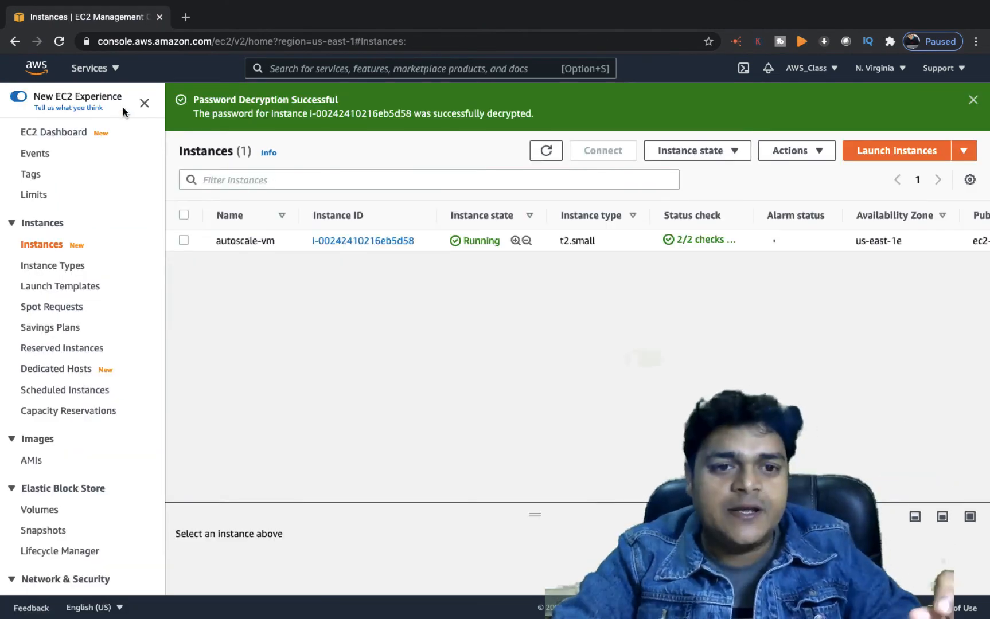
click(184, 240)
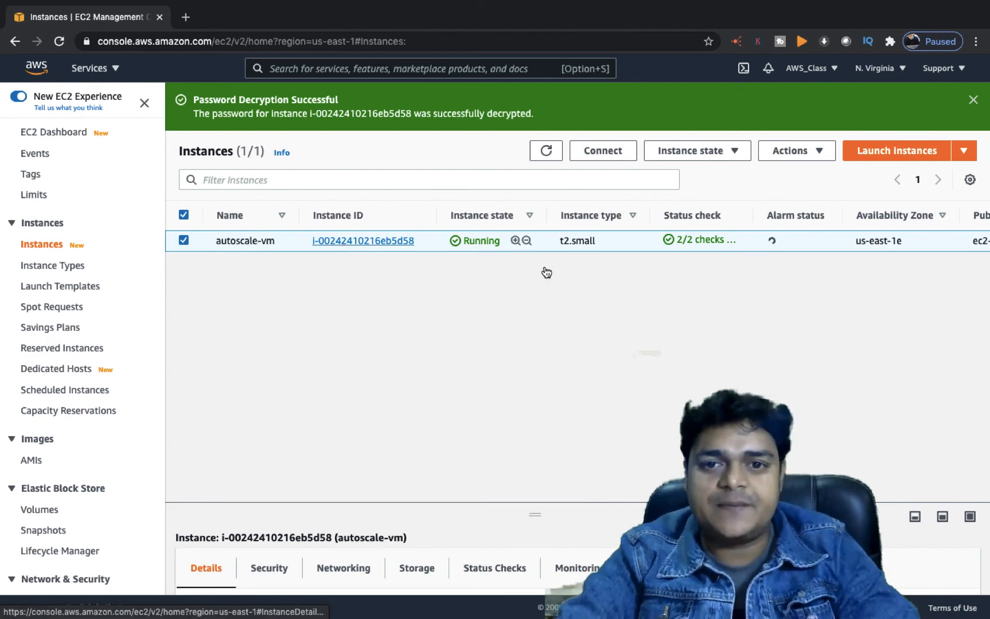
click(694, 150)
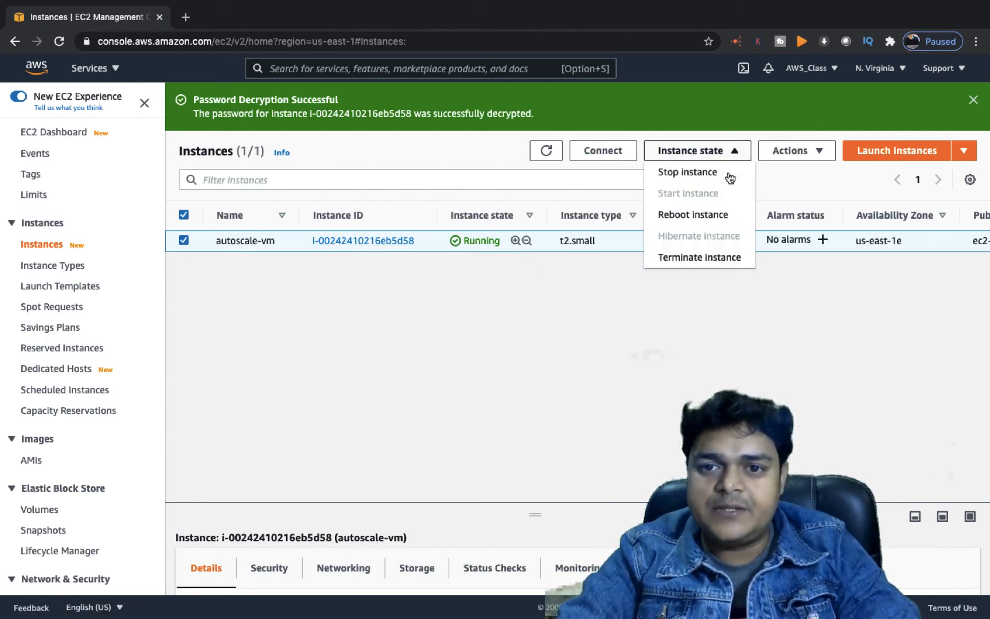
click(691, 259)
click(729, 457)
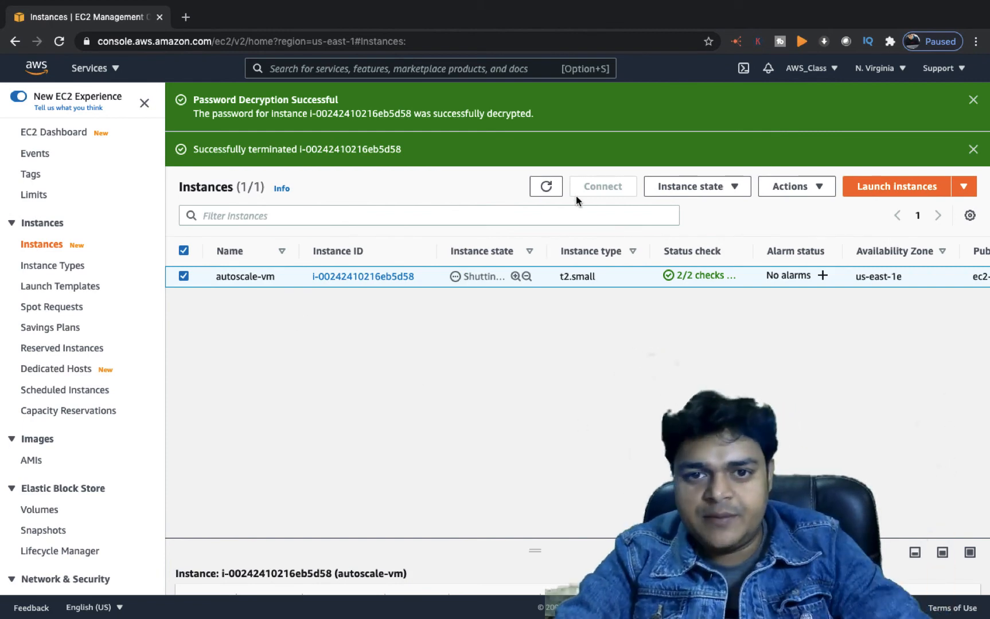
Refresh the instance list repeatedly until autoscale-vm shows shutting down
click(546, 188)
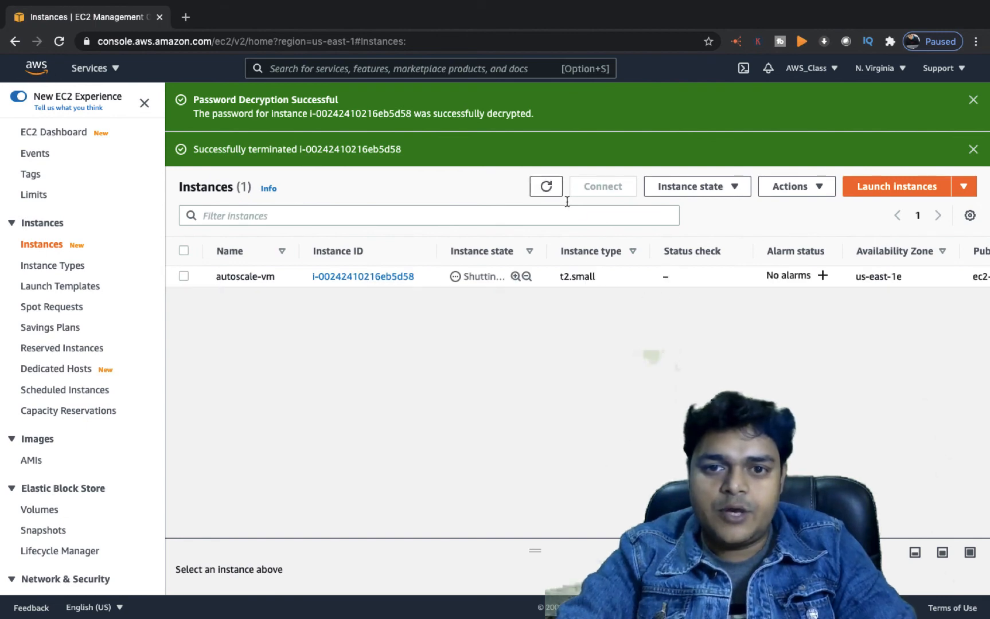
click(547, 187)
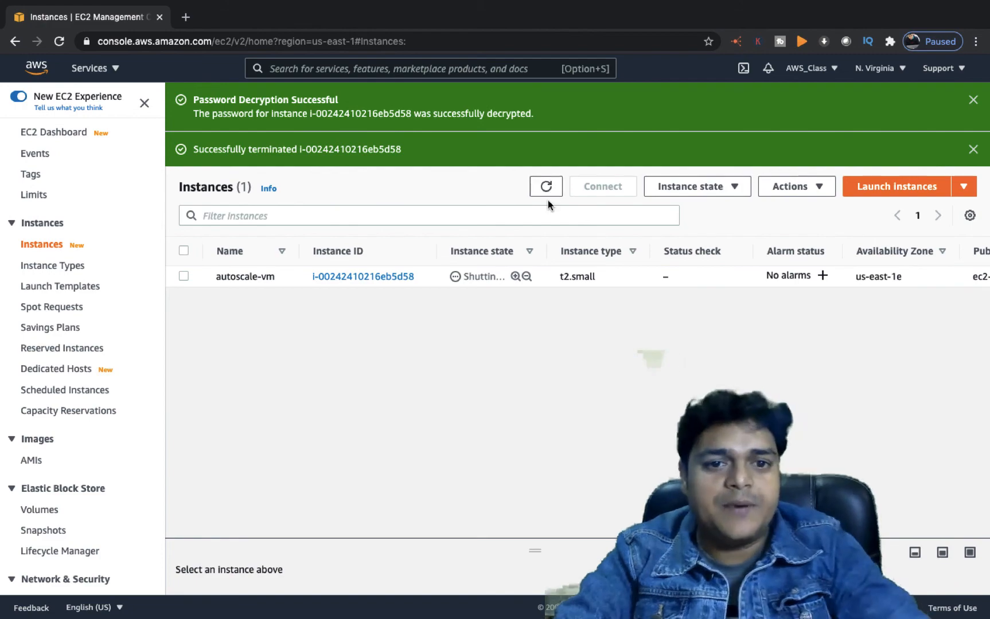
click(546, 189)
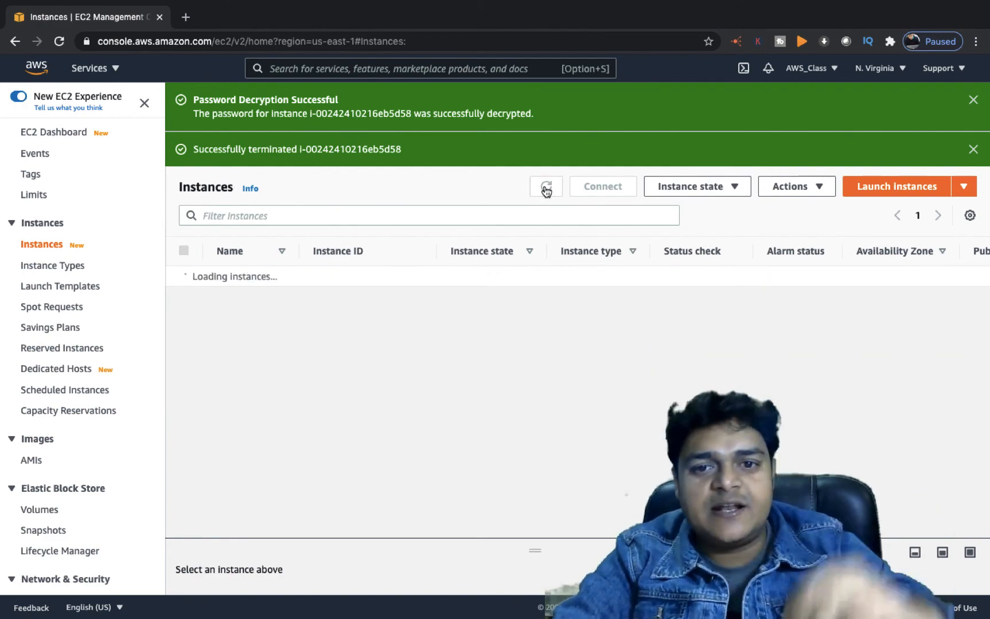
click(546, 189)
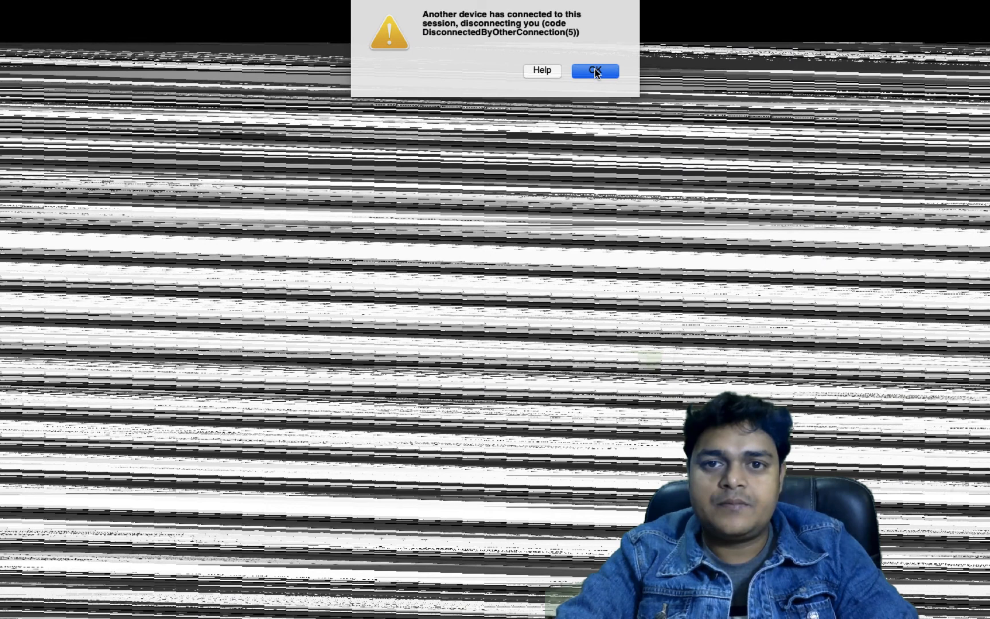
click(594, 70)
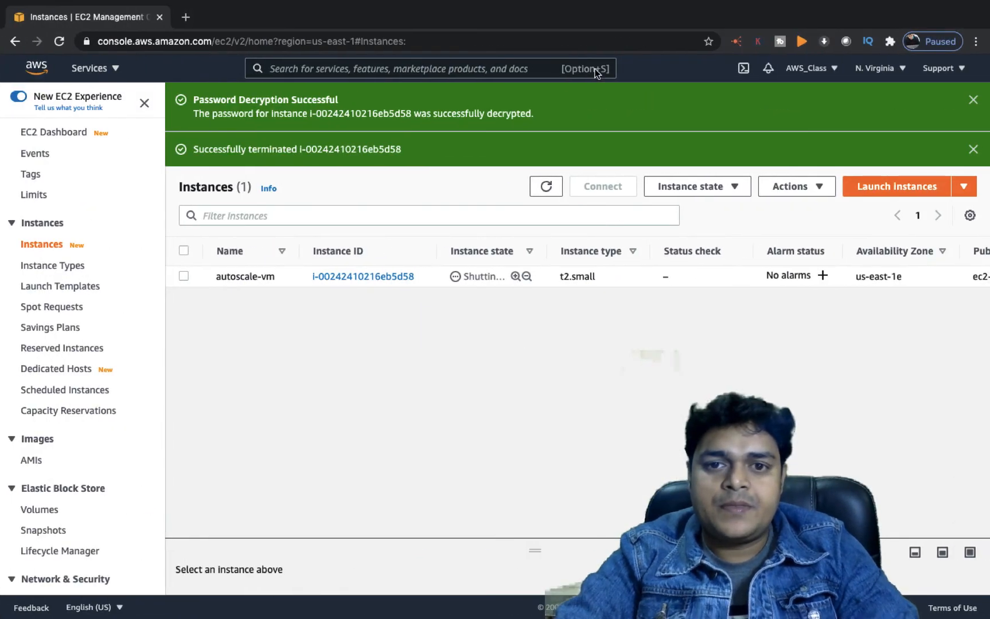
click(549, 187)
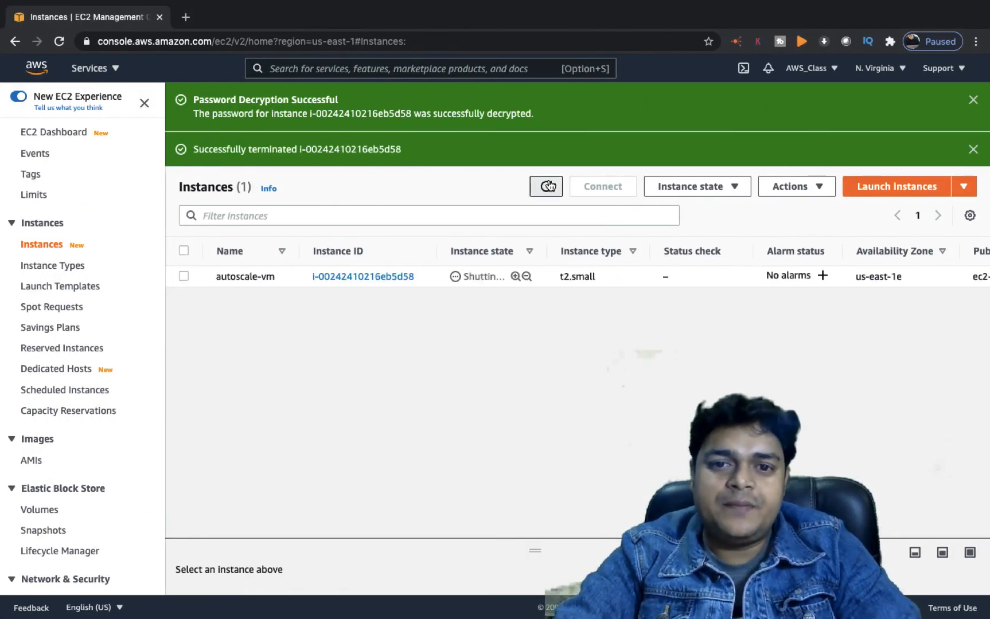
Keep refreshing and widen Instance state until a pending t2.small replacement appears
click(549, 186)
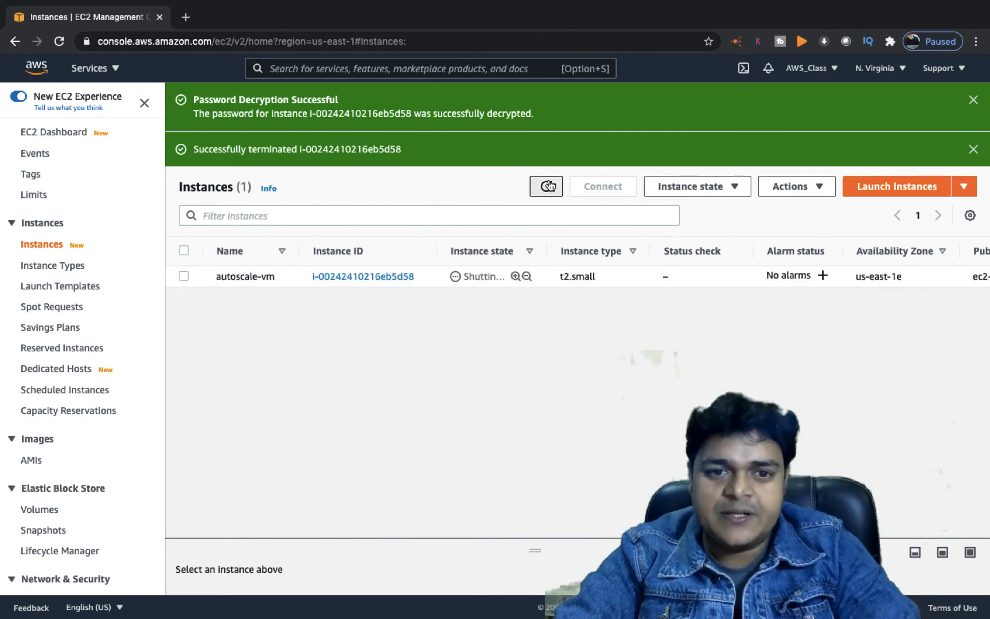
click(549, 187)
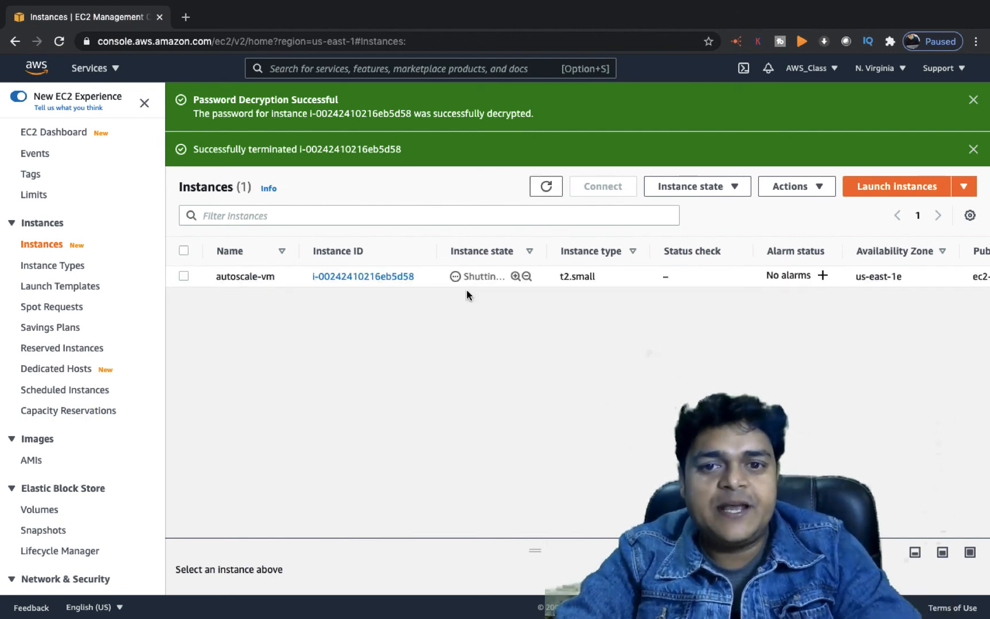
click(545, 186)
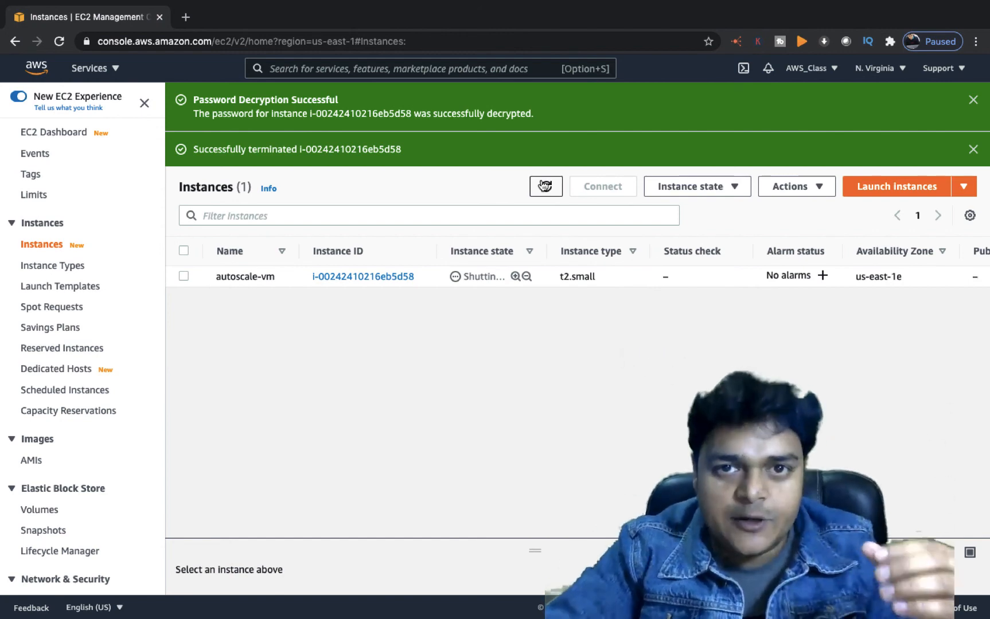
click(545, 186)
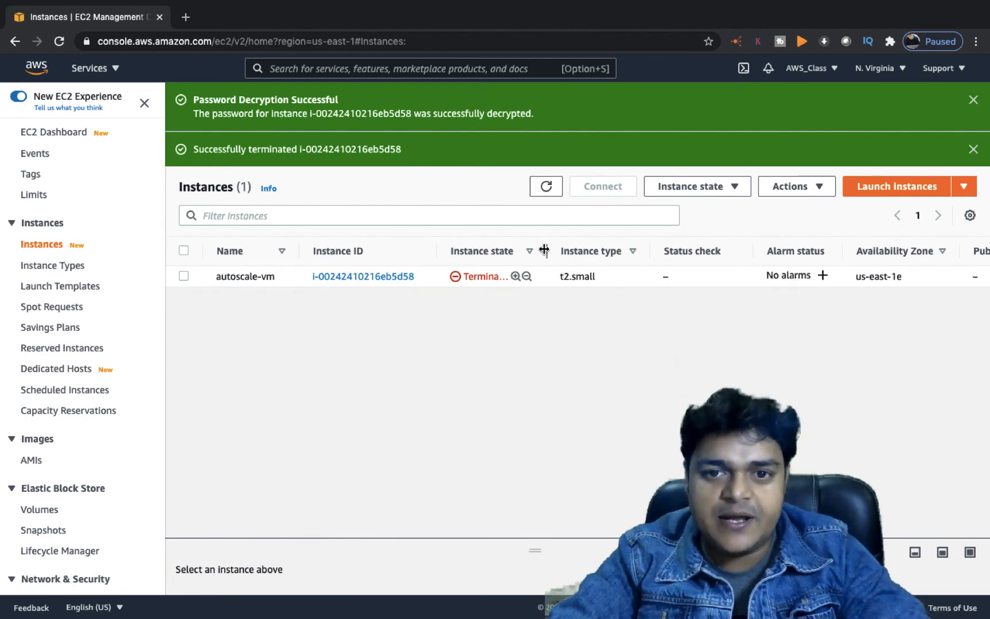
drag(544, 250, 618, 250)
click(545, 186)
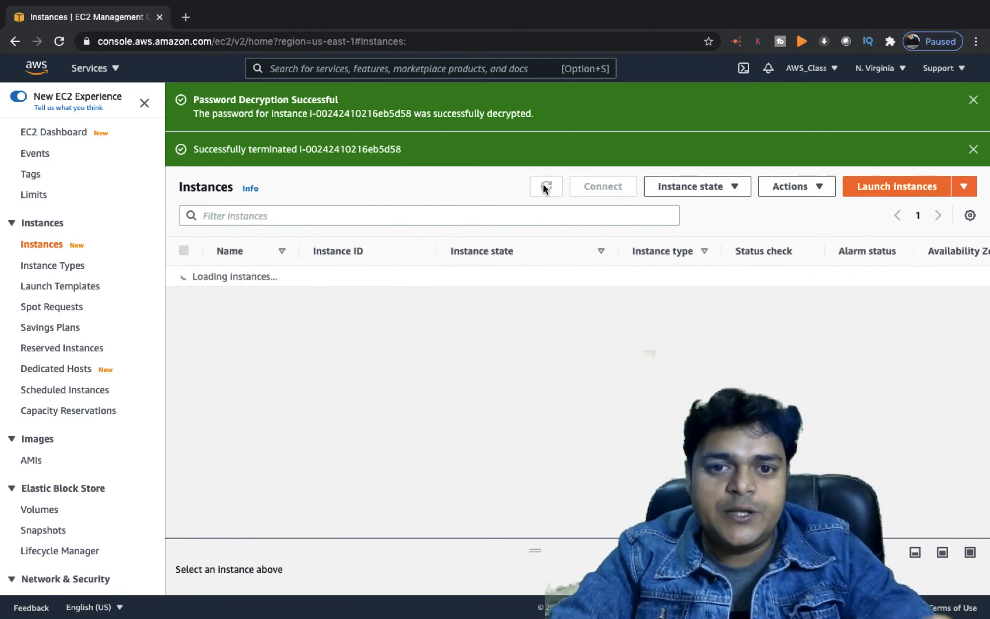
click(545, 188)
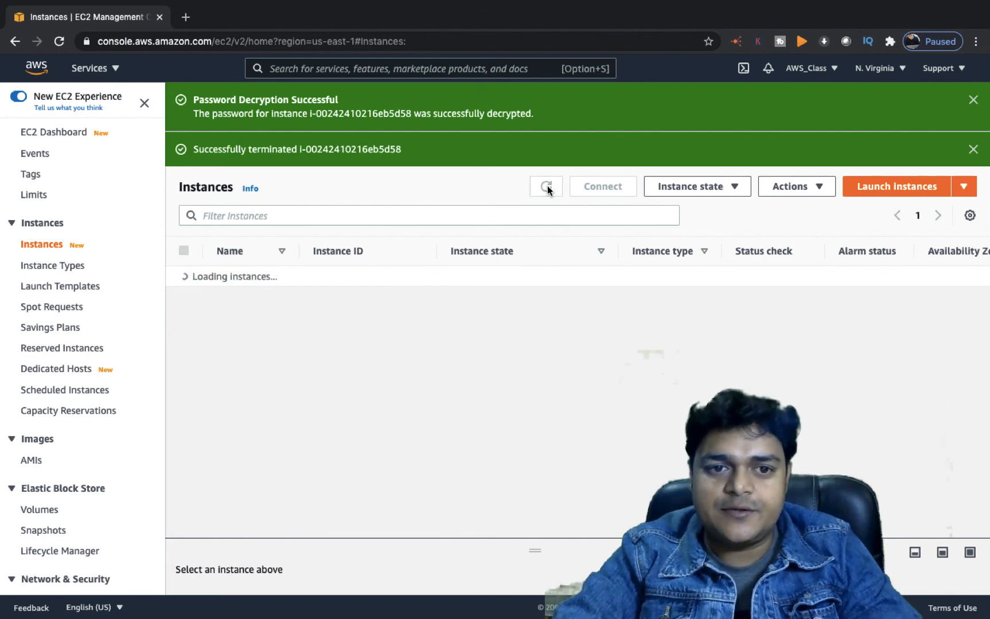
click(546, 187)
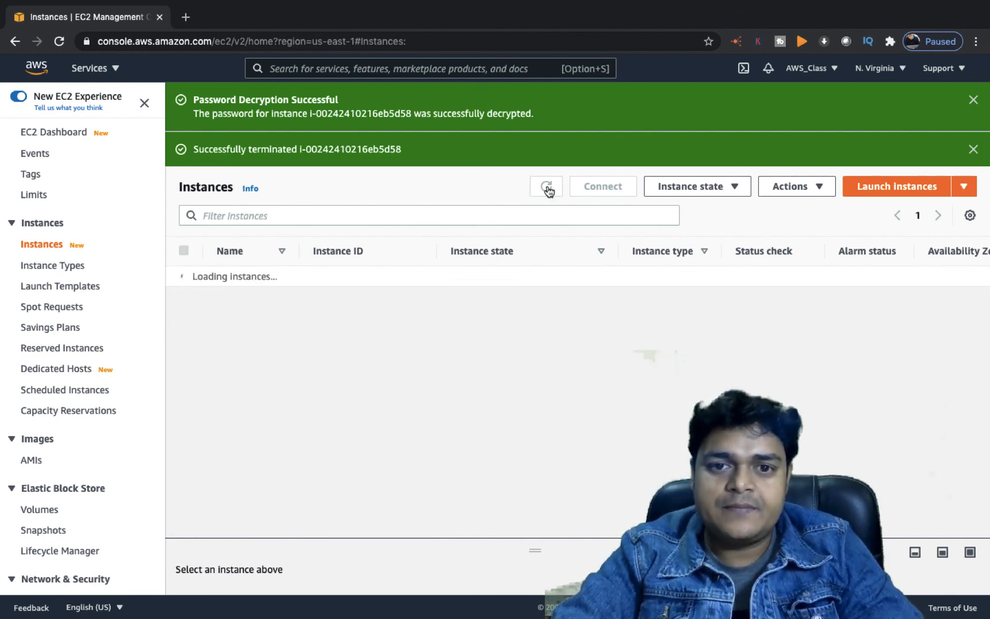
click(546, 187)
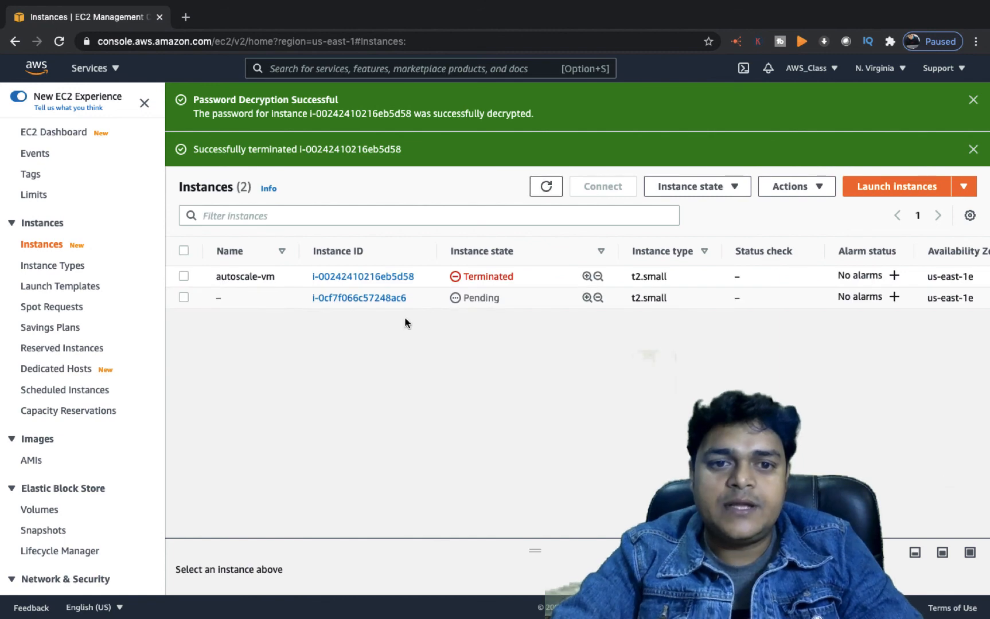
click(546, 186)
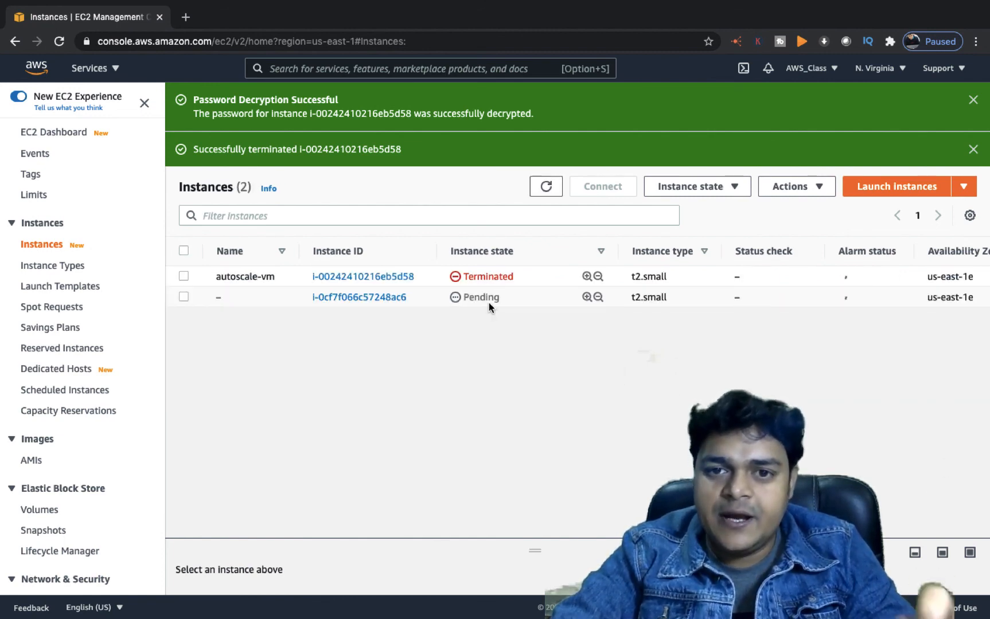
click(546, 187)
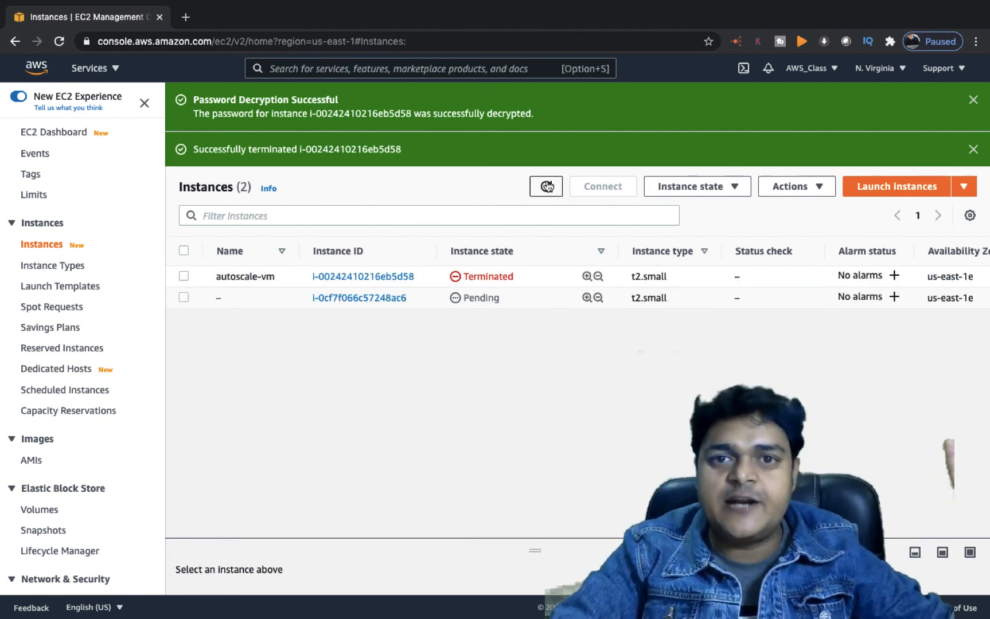
click(547, 187)
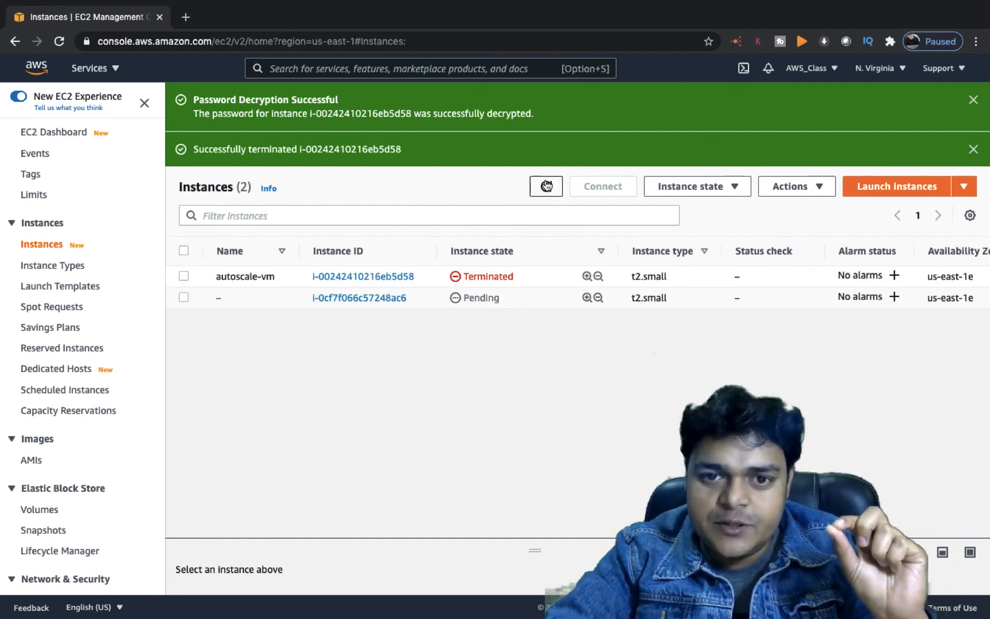
click(546, 187)
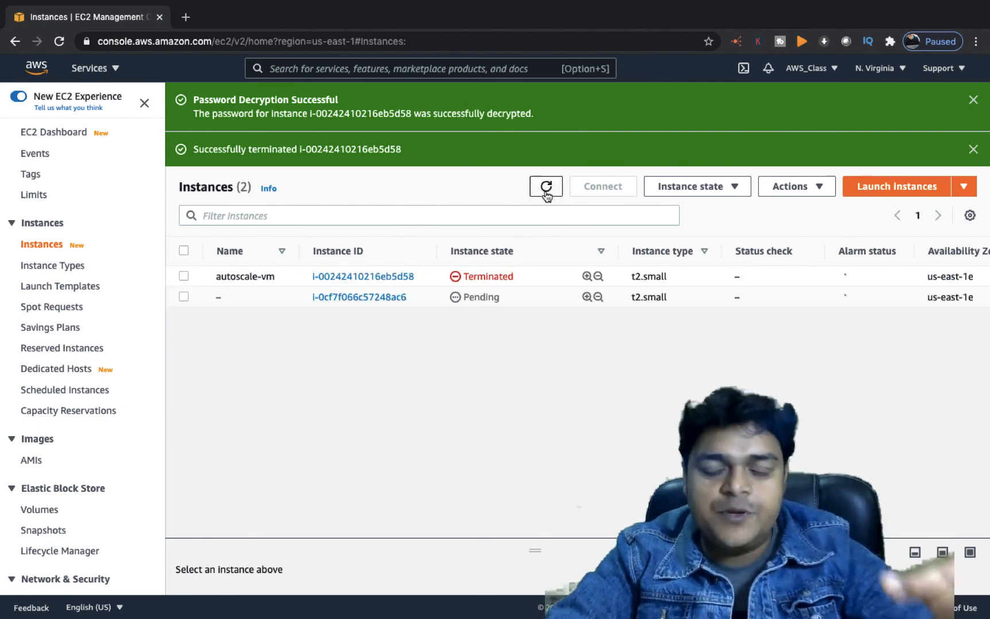
click(546, 186)
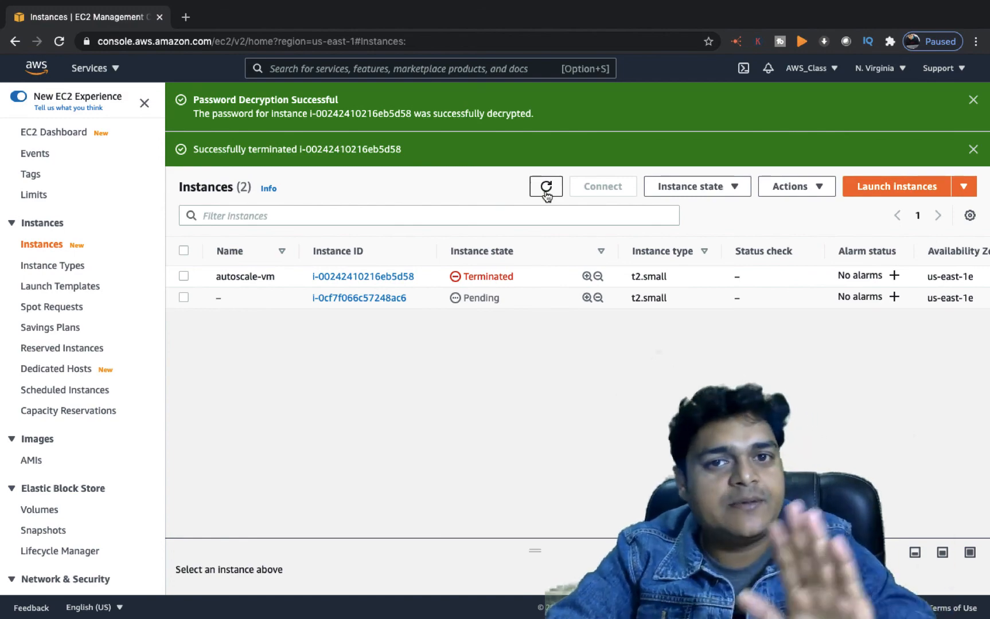
Switch spaces to Microsoft Remote Desktop's saved connection list
key(ctrl+Left)
key(ctrl+Left)
key(ctrl+Left)
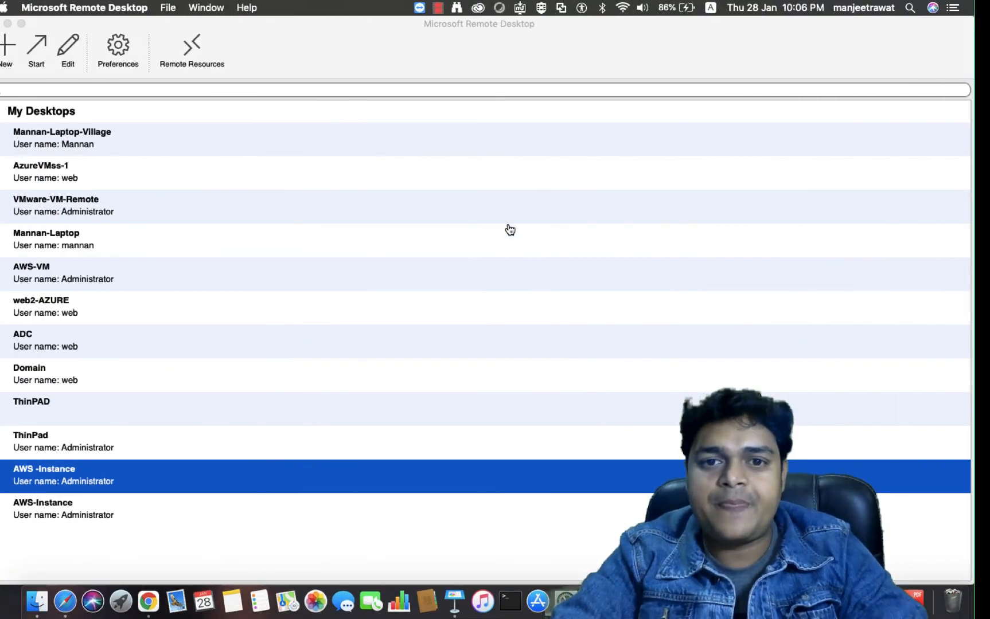
key(ctrl+Left)
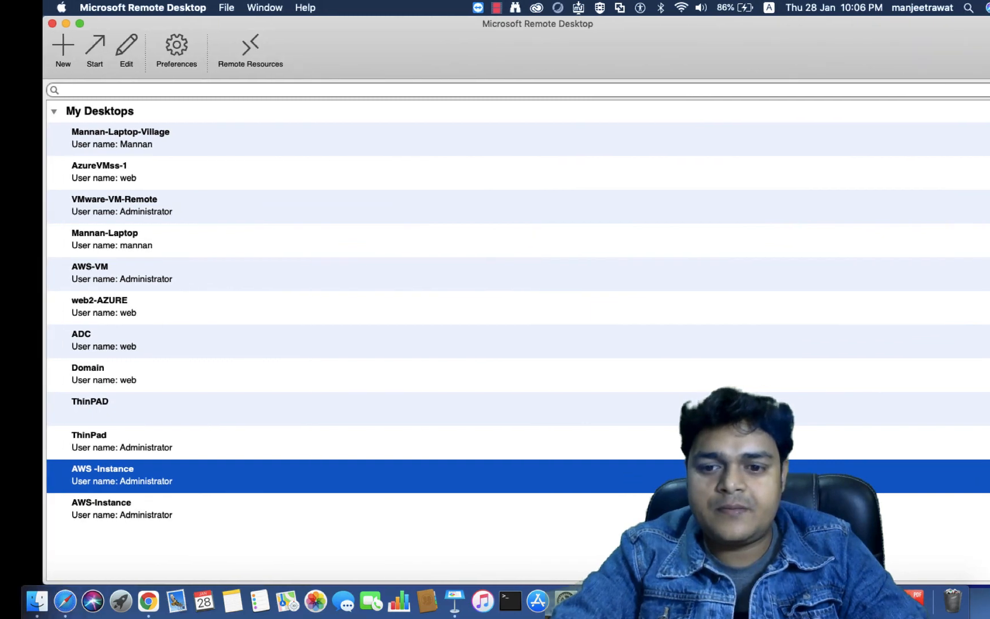
right_click(788, 601)
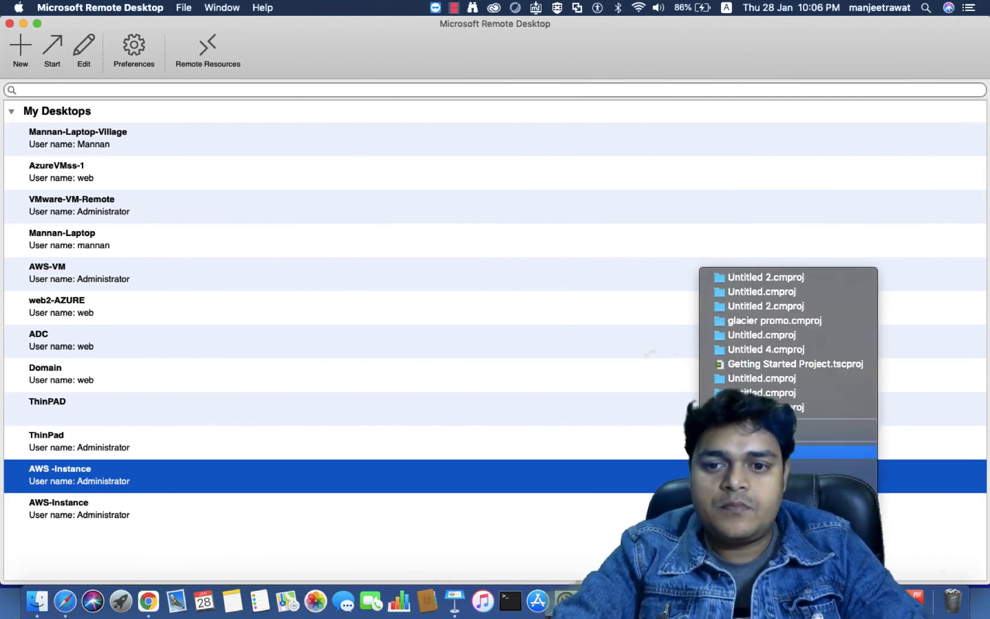